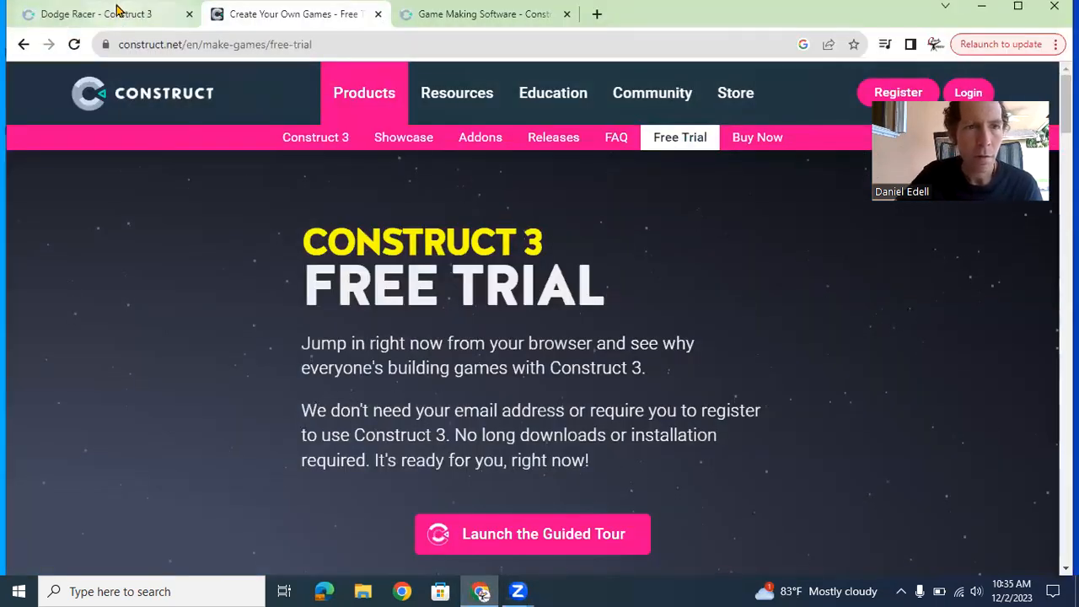
Switch to the finished Dodge Racer project and examine Layout 1 and the player car on Layout 2
click(117, 11)
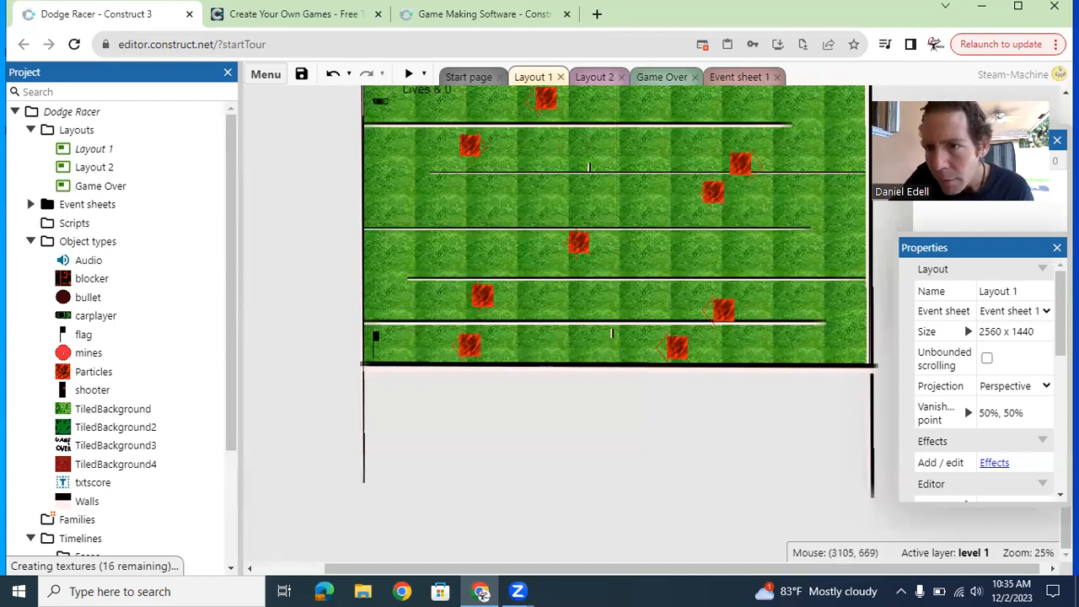
scroll(744, 108, up, 3)
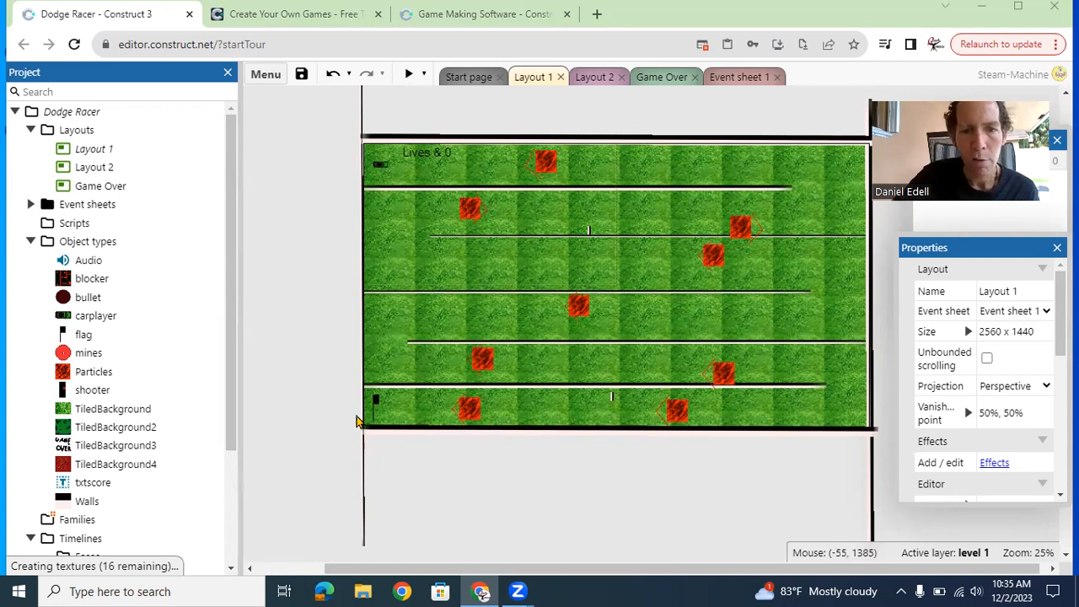
click(593, 77)
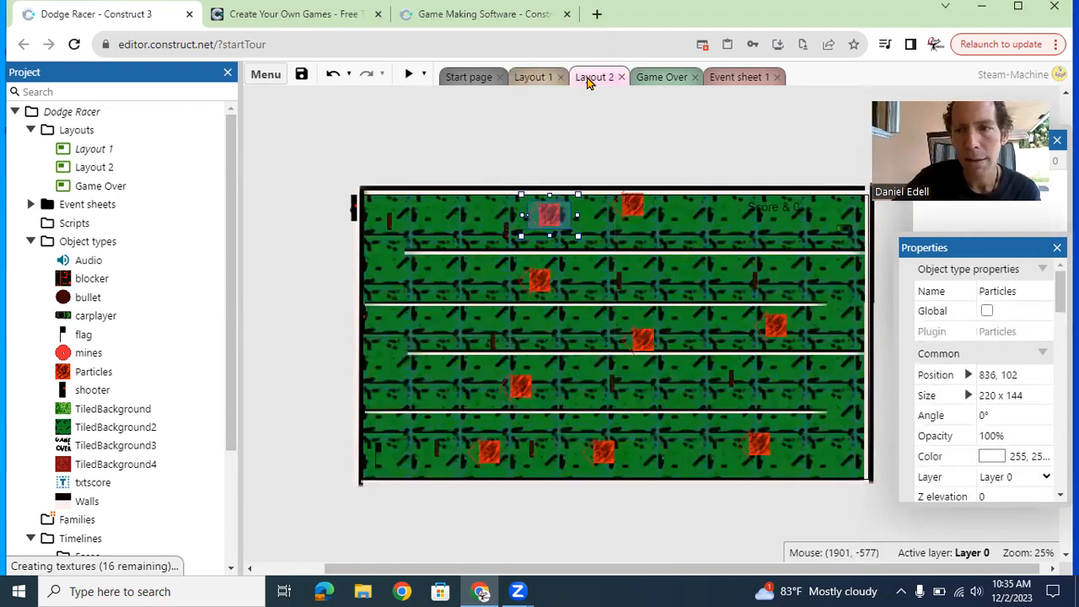
click(843, 233)
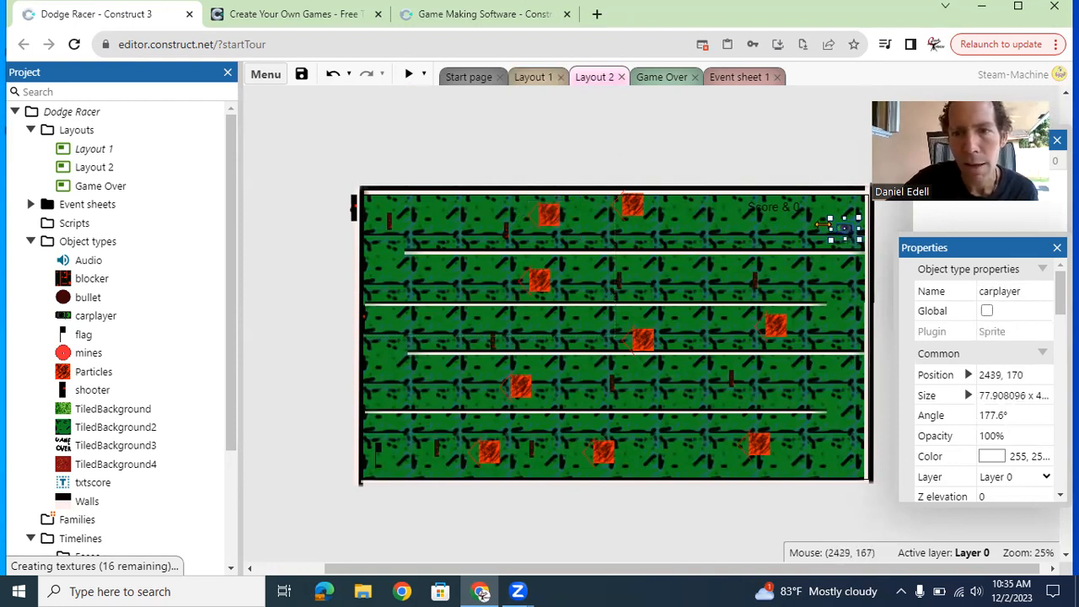
Change the score text object's wording on Layout 2 to "Lives & 0"
click(767, 210)
double_click(767, 211)
key(BackSpace)
key(BackSpace)
key(BackSpace)
key(BackSpace)
key(BackSpace)
key(BackSpace)
text(Lives & 0)
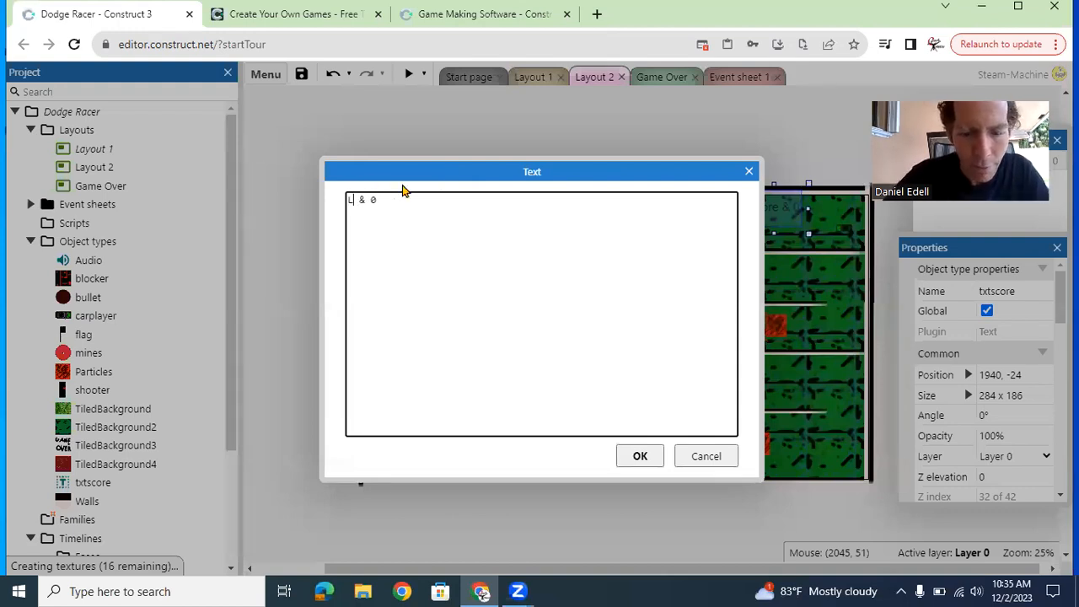
click(634, 455)
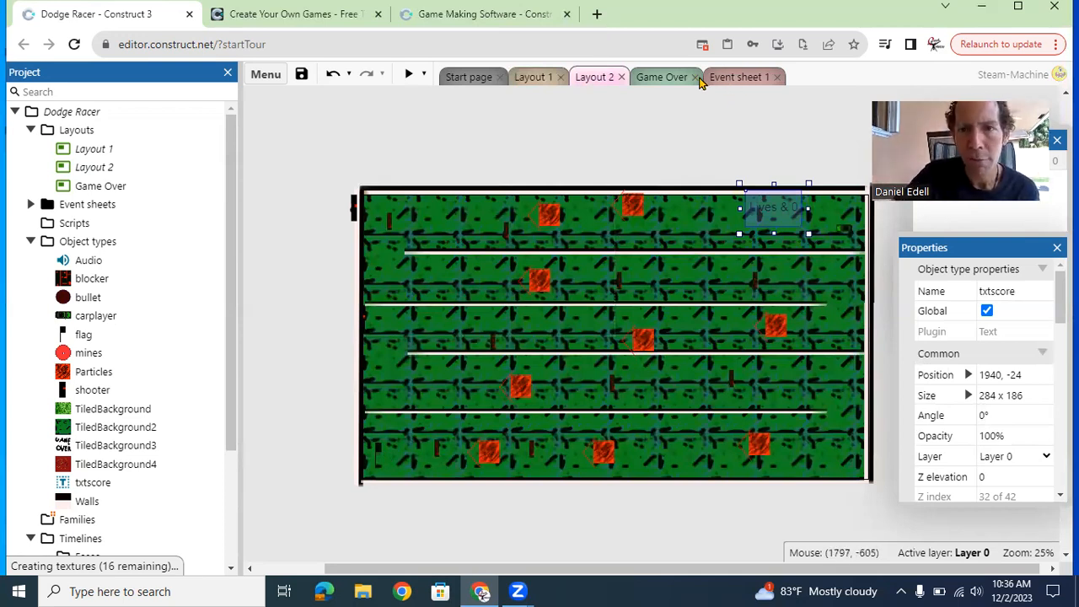
Review the Game Over layout and start a preview of the game from Layout 1
click(657, 77)
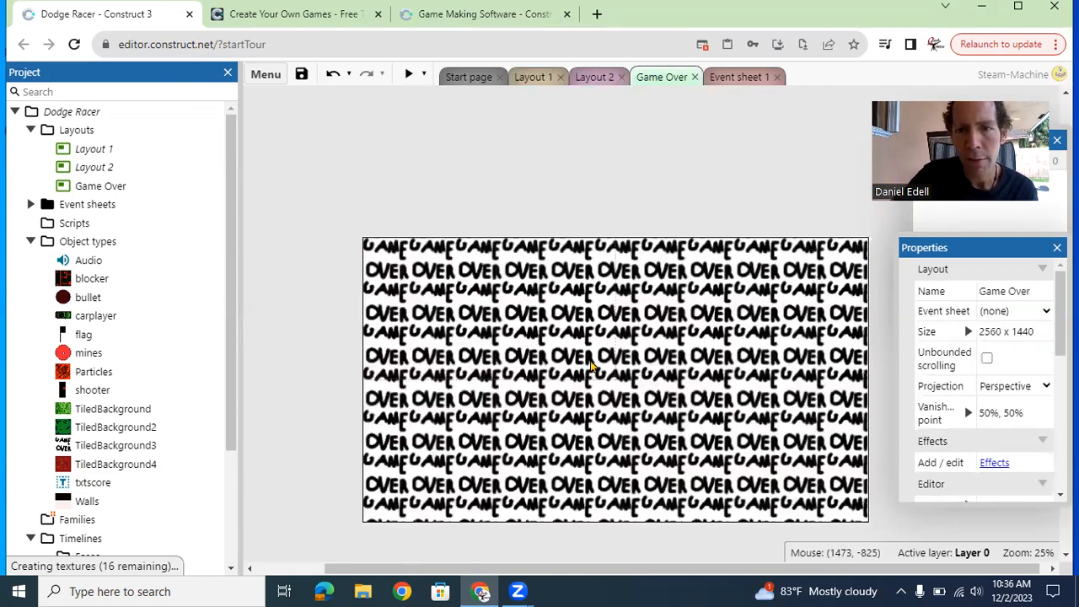
click(539, 77)
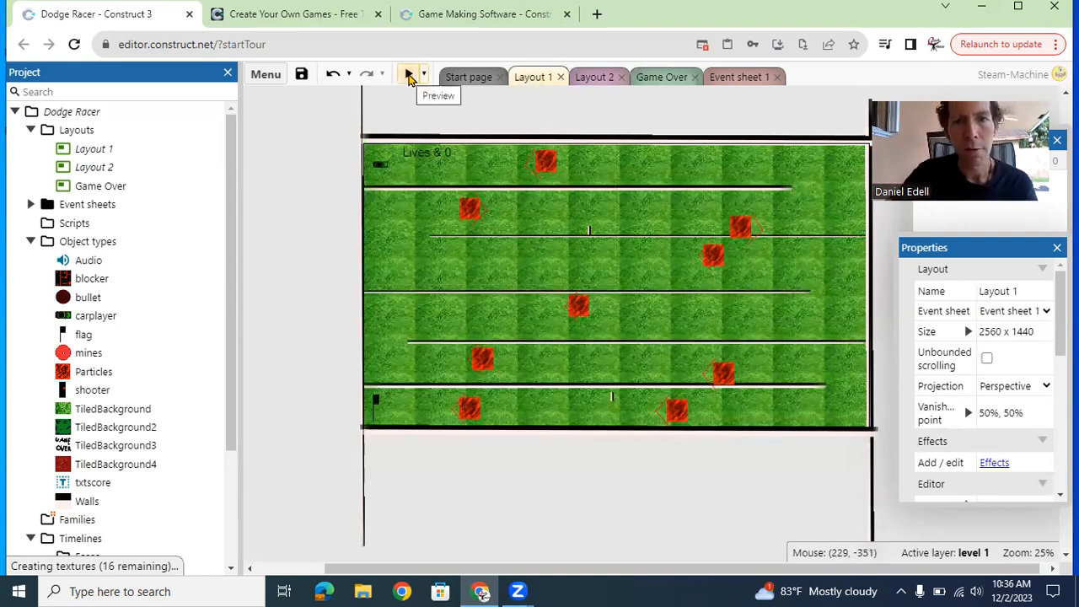
click(409, 75)
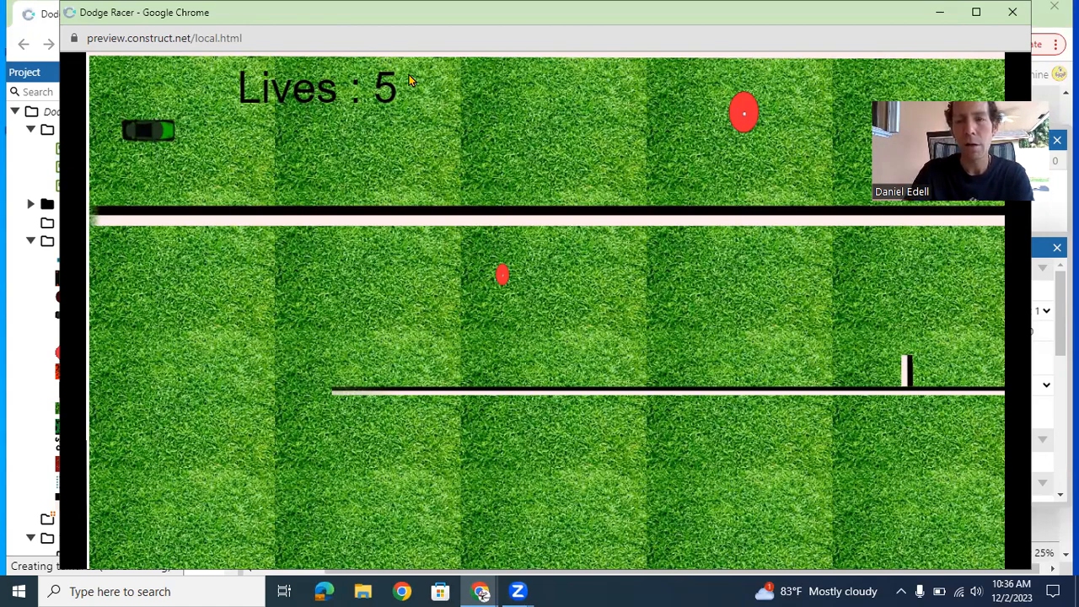
Test-drive the car through the maze lanes in the preview until the game ends, and close the preview
key(Up)
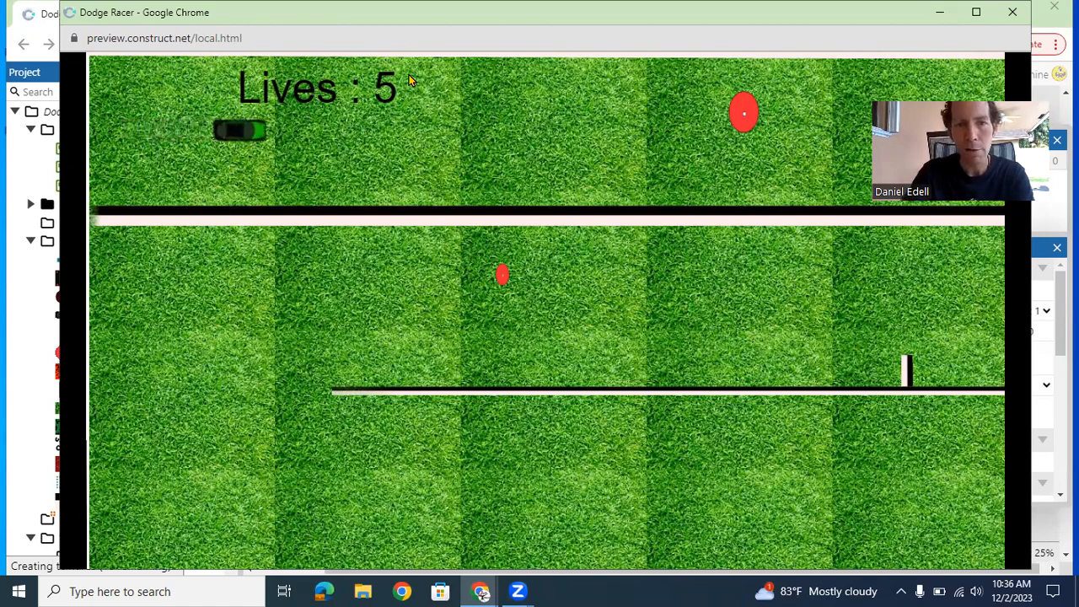
key(Right)
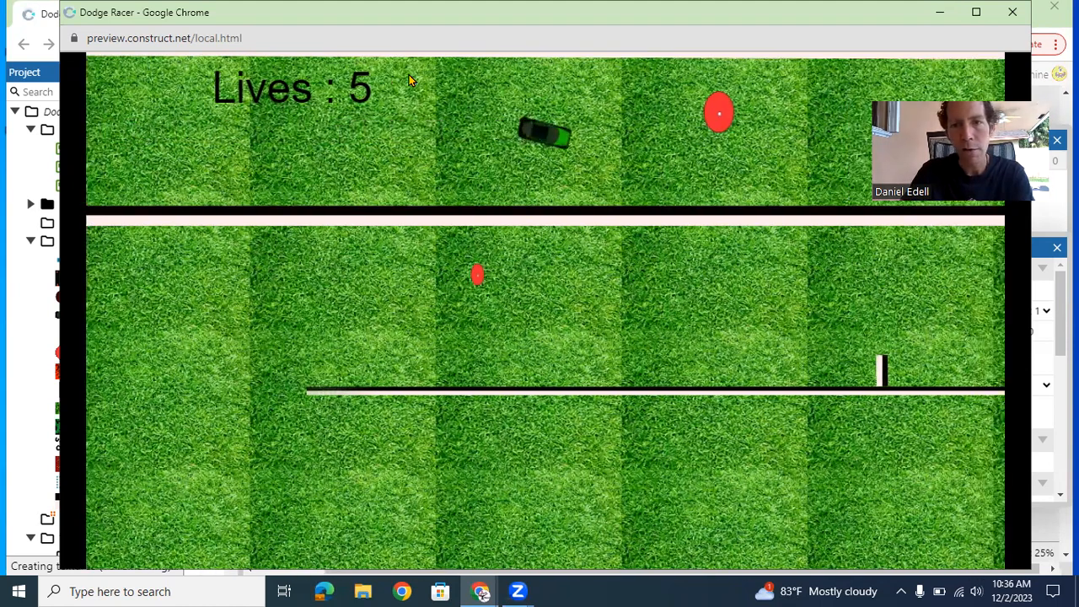
key(Left)
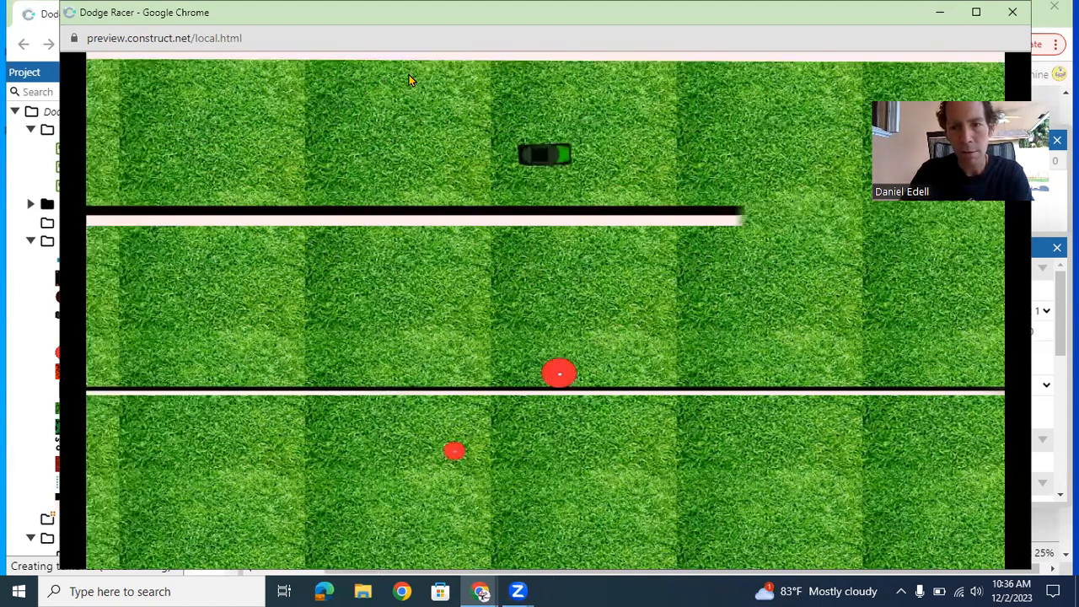
key(Right)
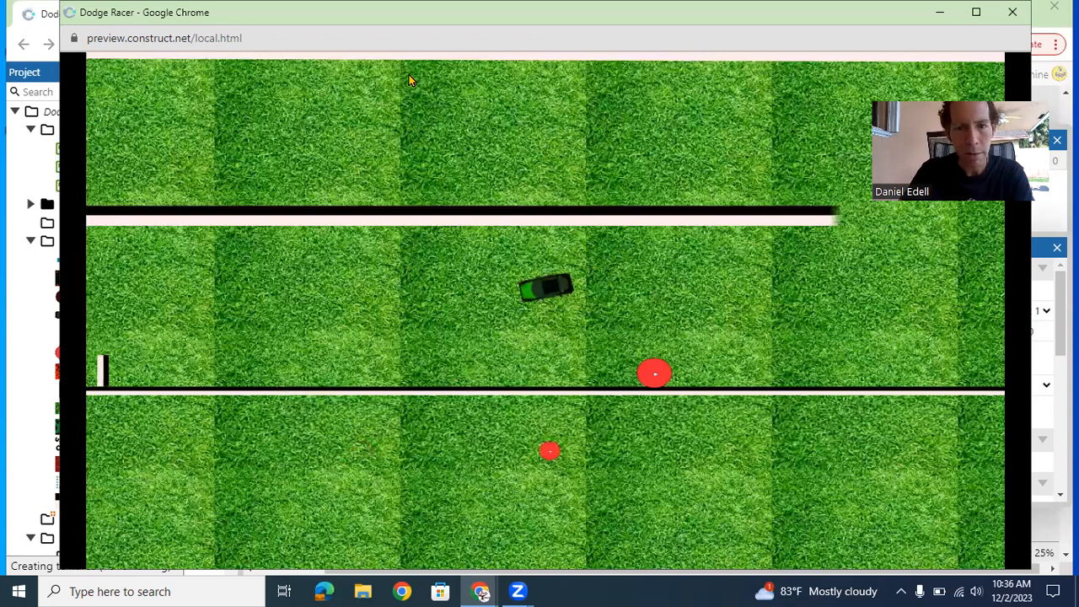
key(Right)
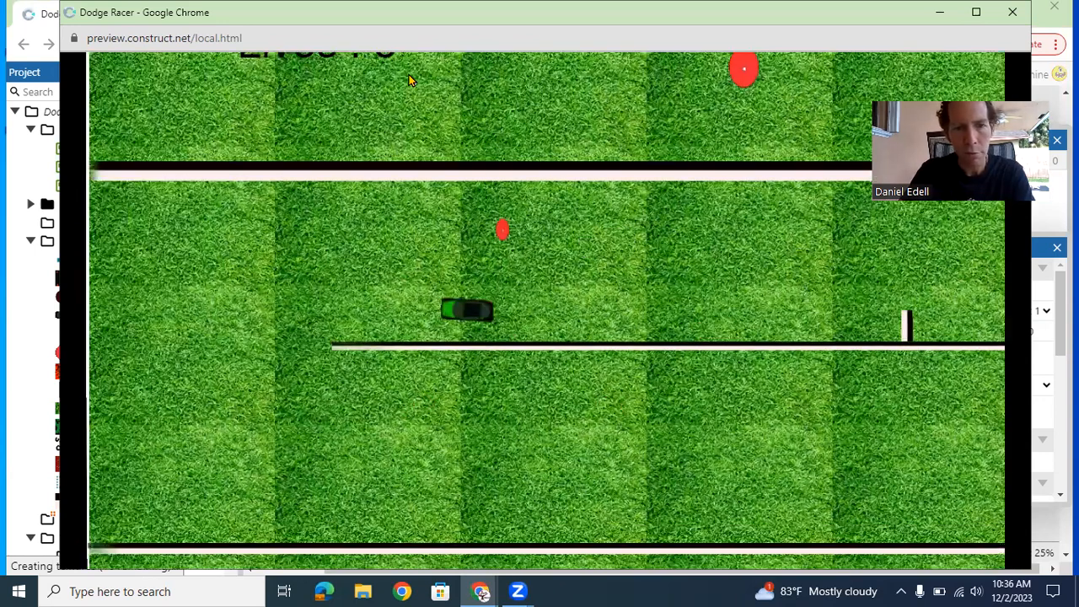
key(Left)
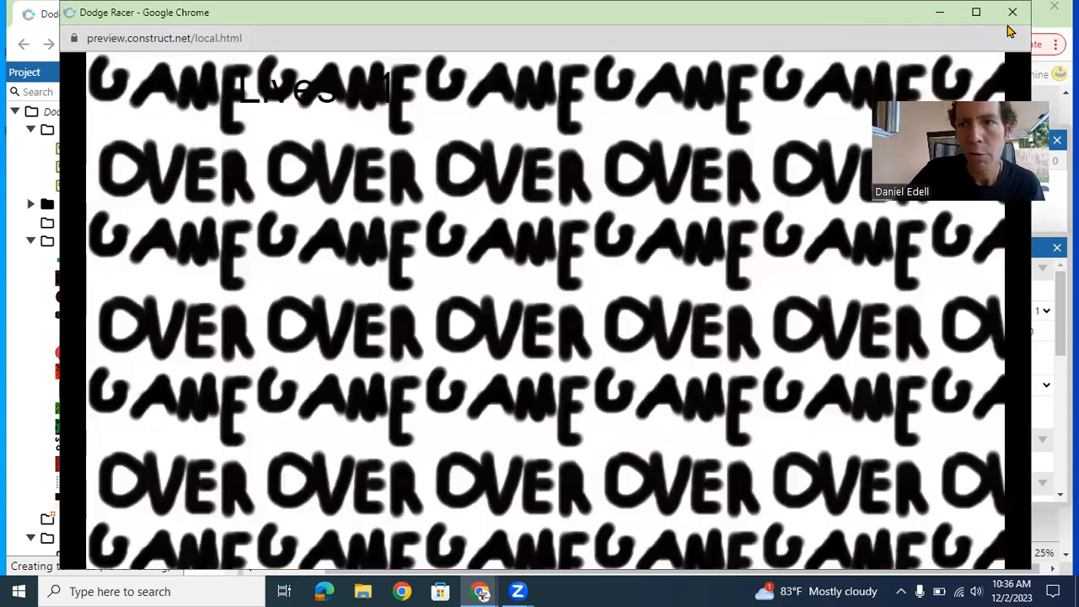
click(1010, 20)
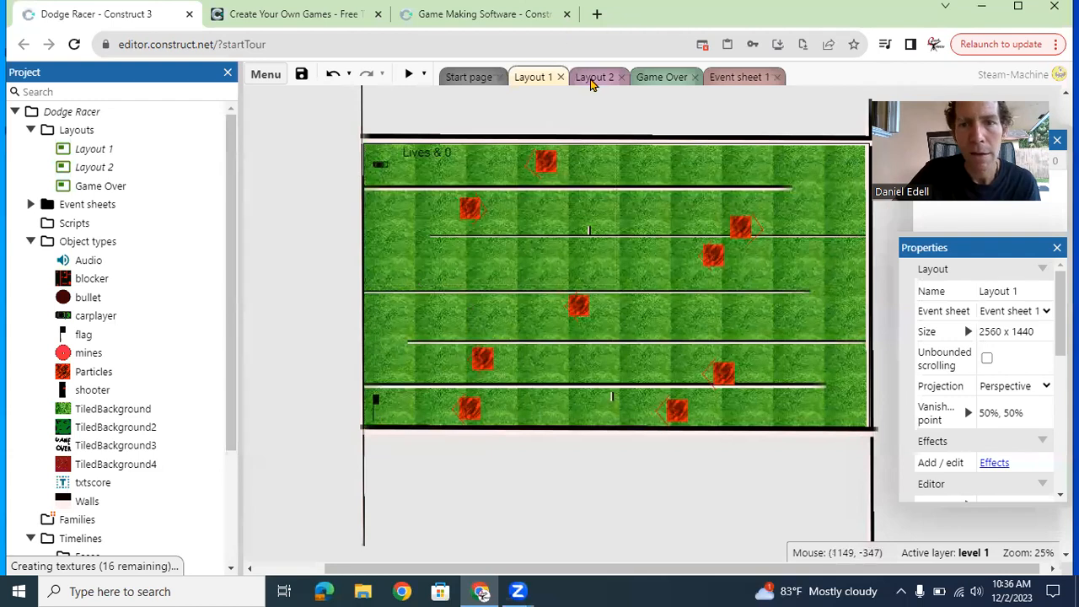
Look over Layout 2 and Layout 1 of the finished game again
click(594, 76)
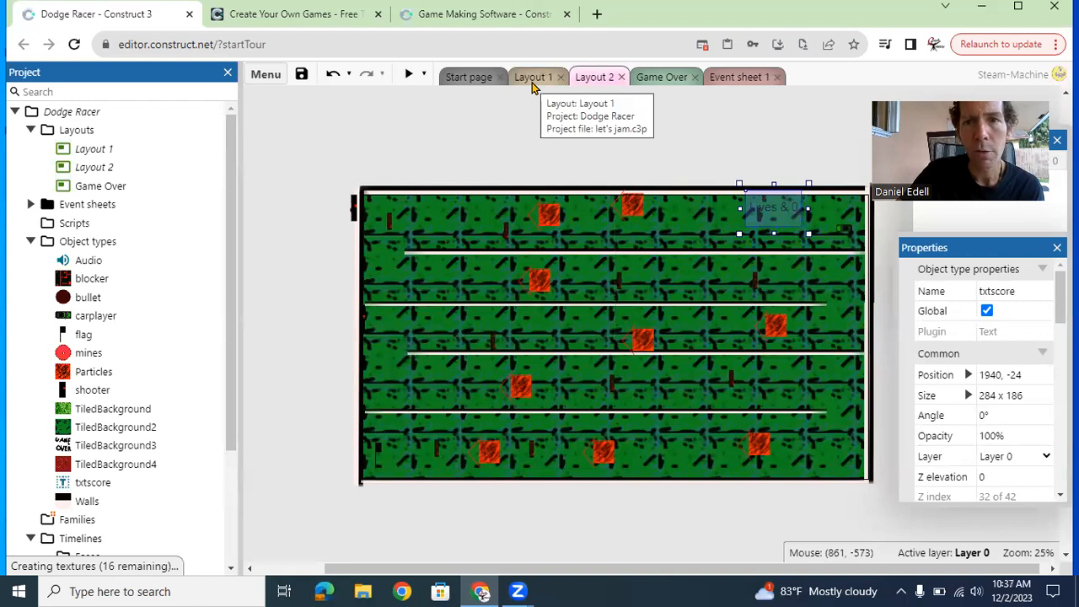
click(532, 81)
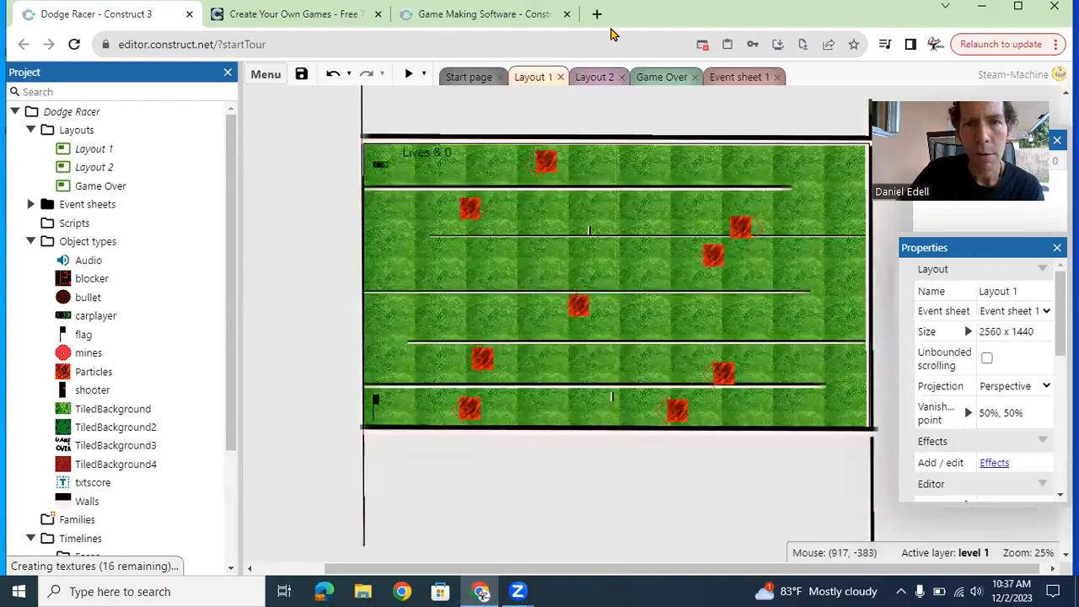
Create a new empty project named "dodge racer" in the other editor window, keeping the 720p landscape preset
click(484, 13)
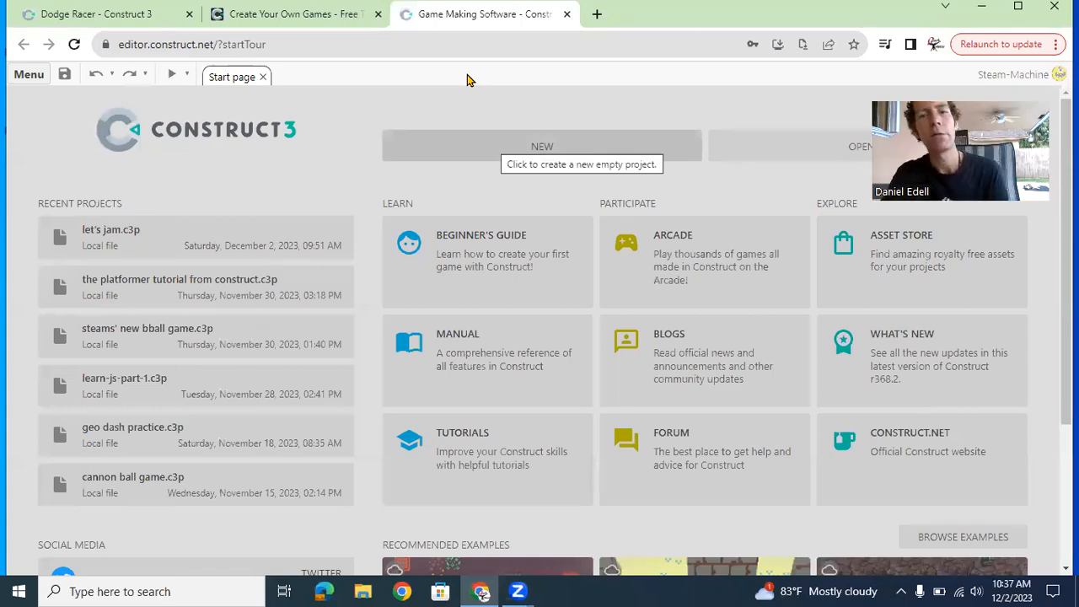
click(542, 147)
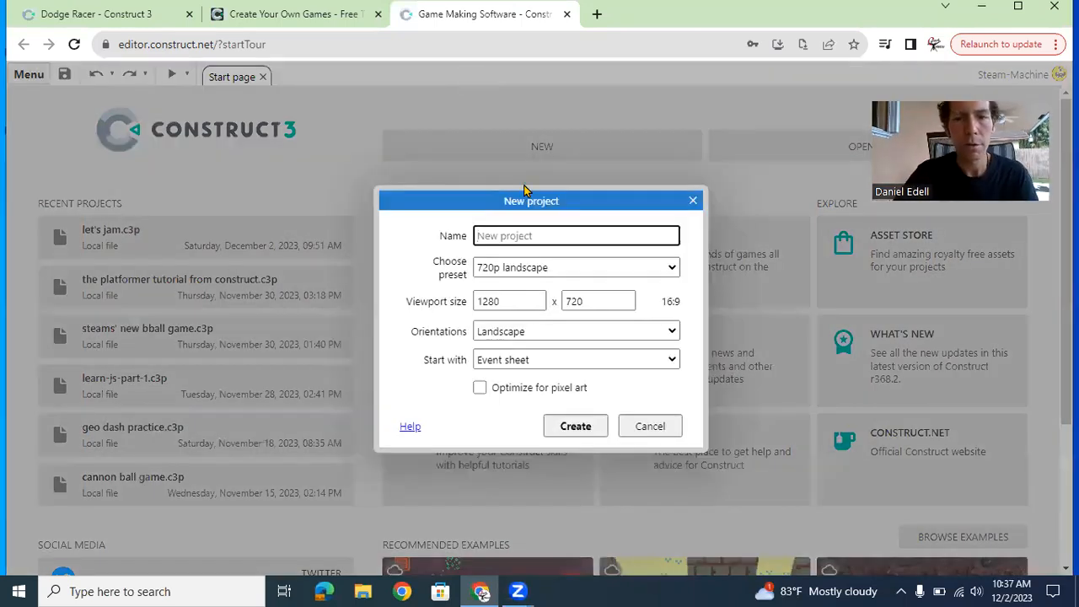
text(dodge racer)
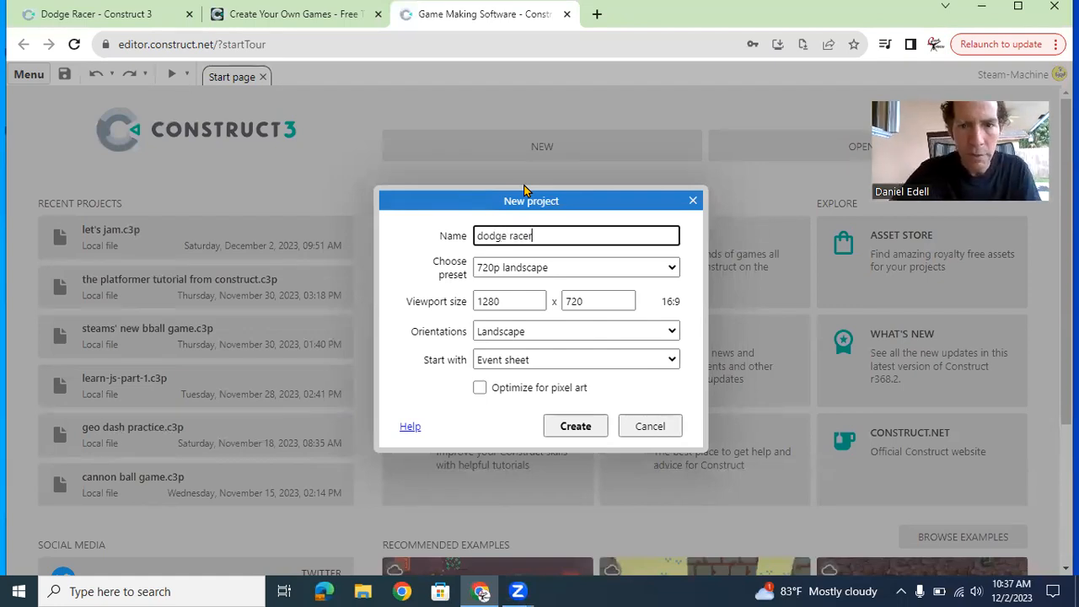
click(575, 426)
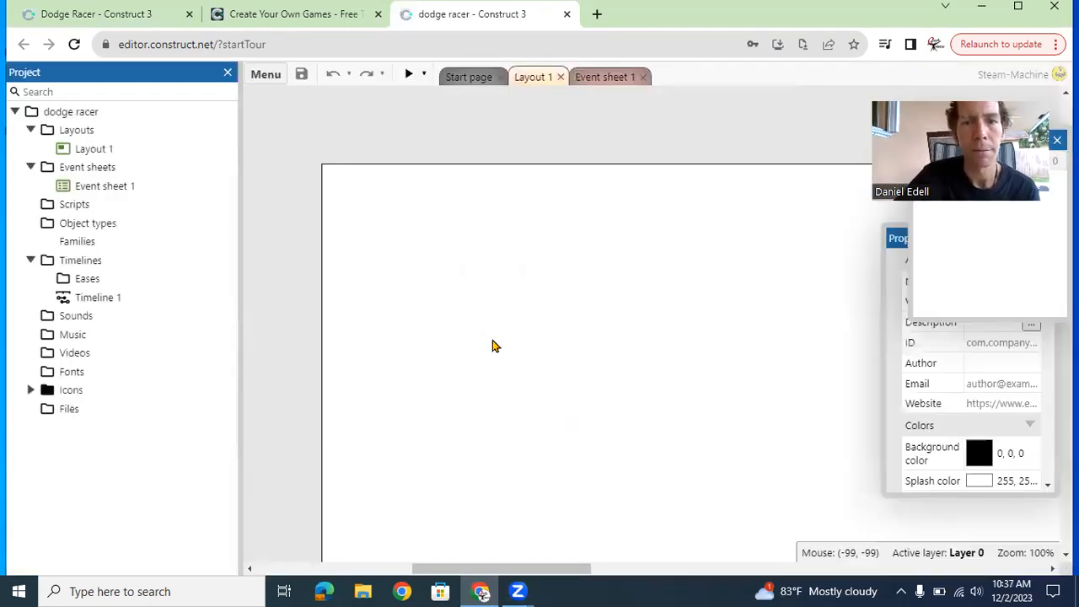
Begin a new object type on Layout 1 and choose the Sprite plugin for it
click(403, 275)
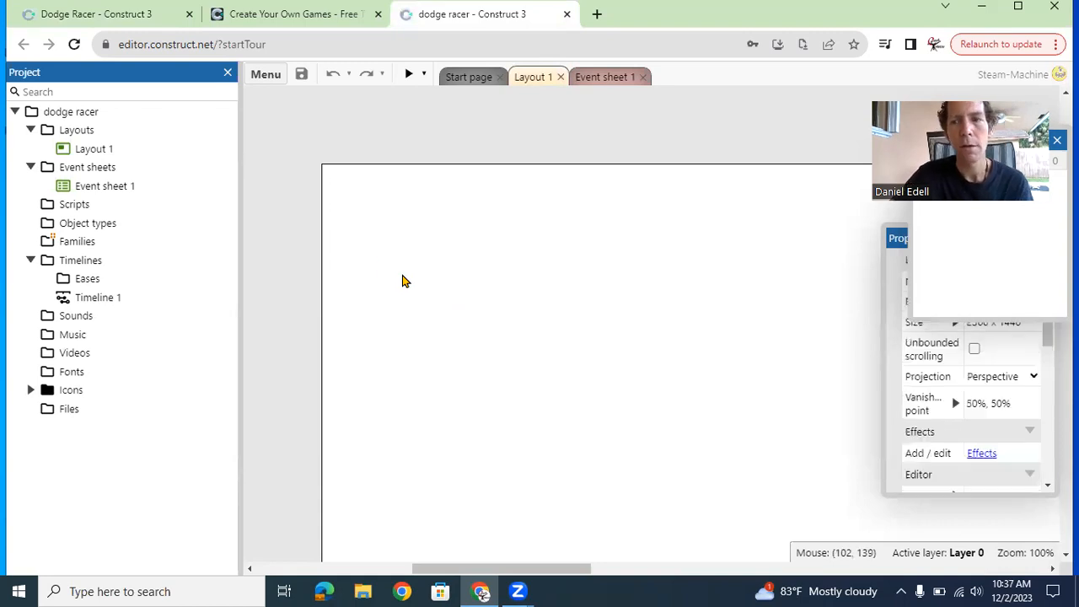
right_click(402, 280)
click(417, 286)
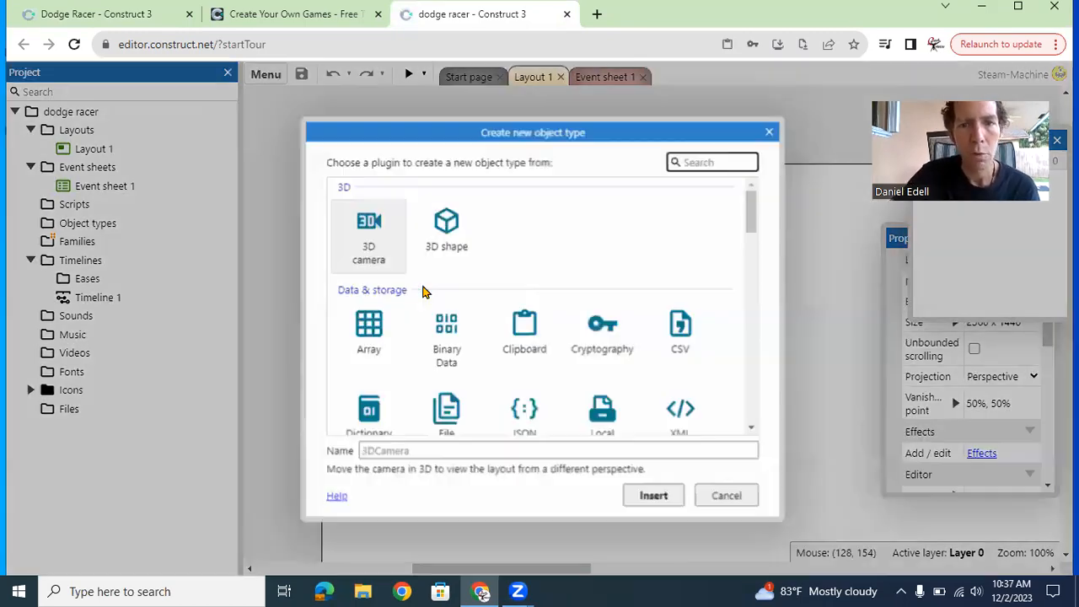
click(477, 450)
text(s)
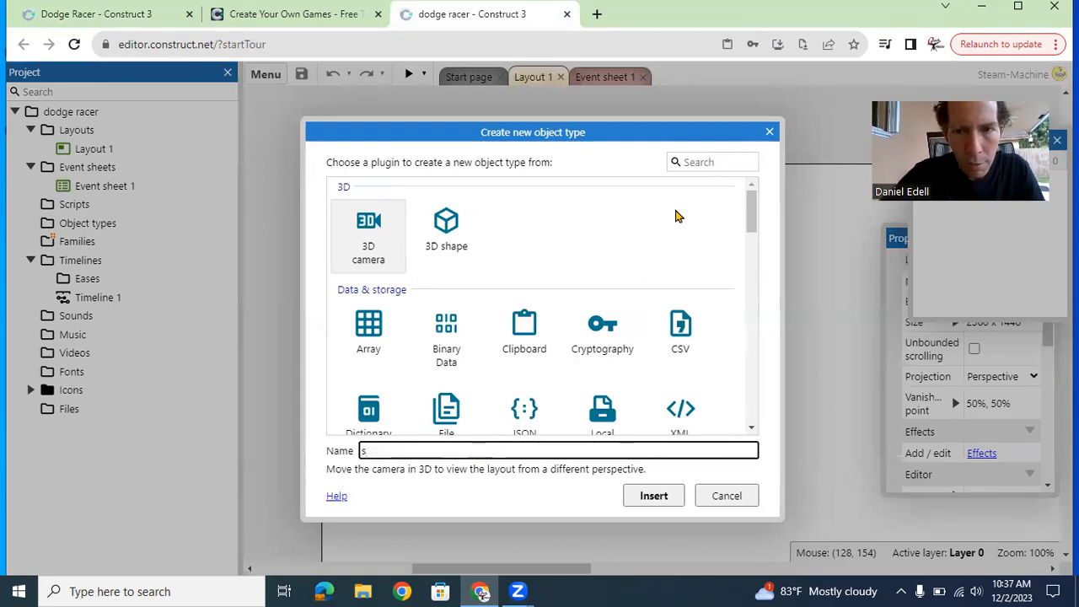
click(707, 163)
text(sprit)
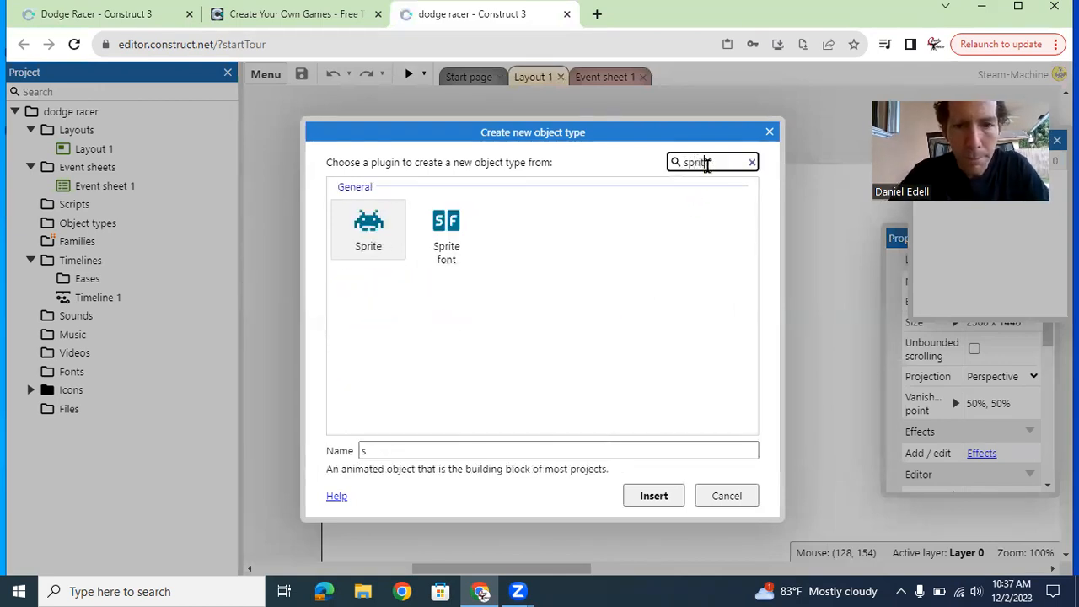
click(369, 229)
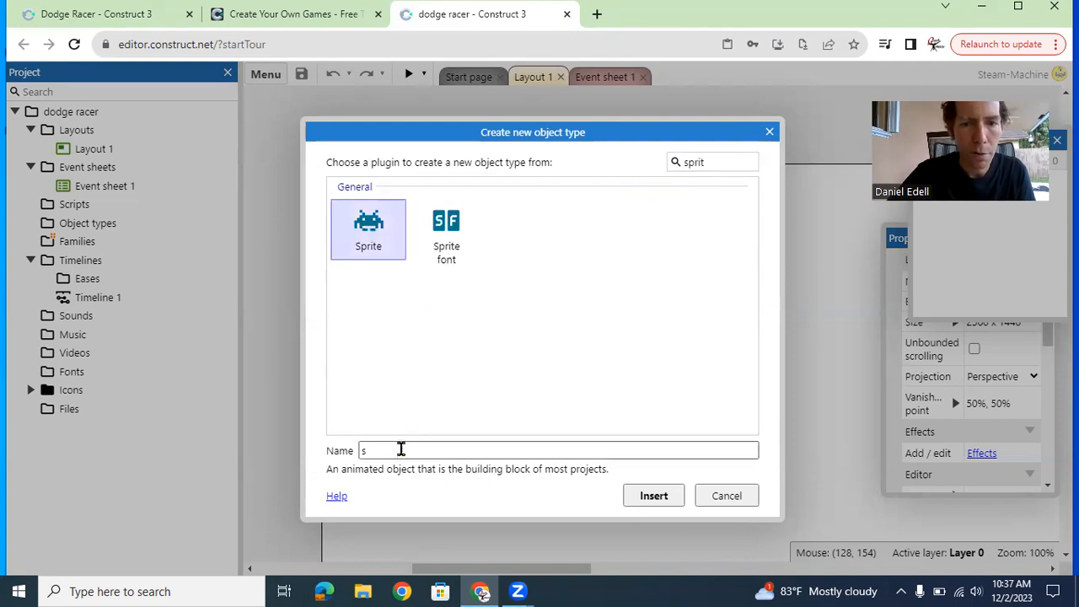
Name the sprite "dodgeracer" and place it near the upper-left corner of Layout 1
click(401, 451)
key(BackSpace)
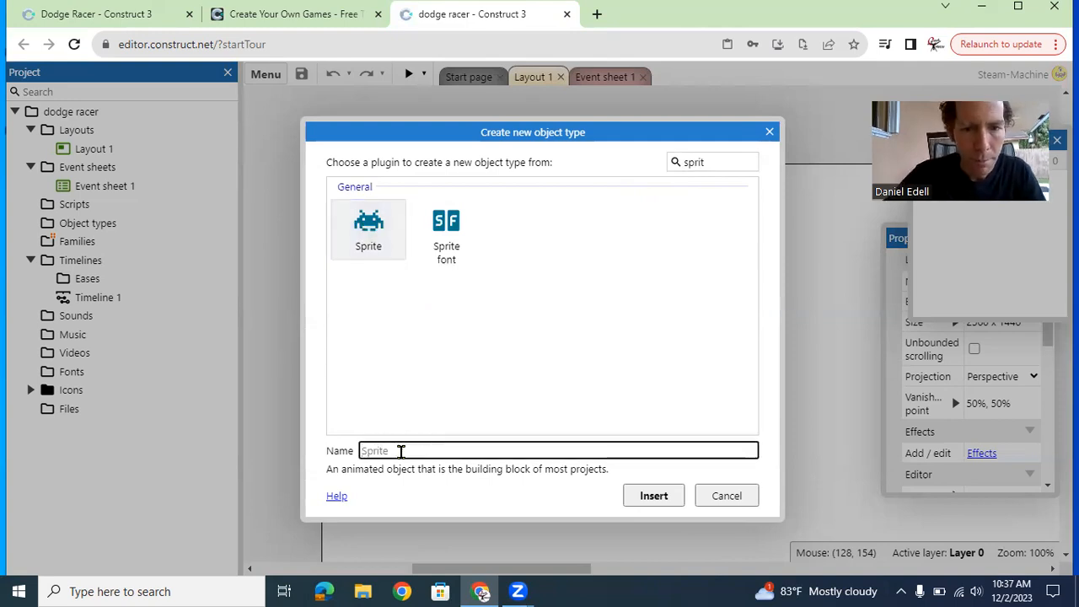
text(doo)
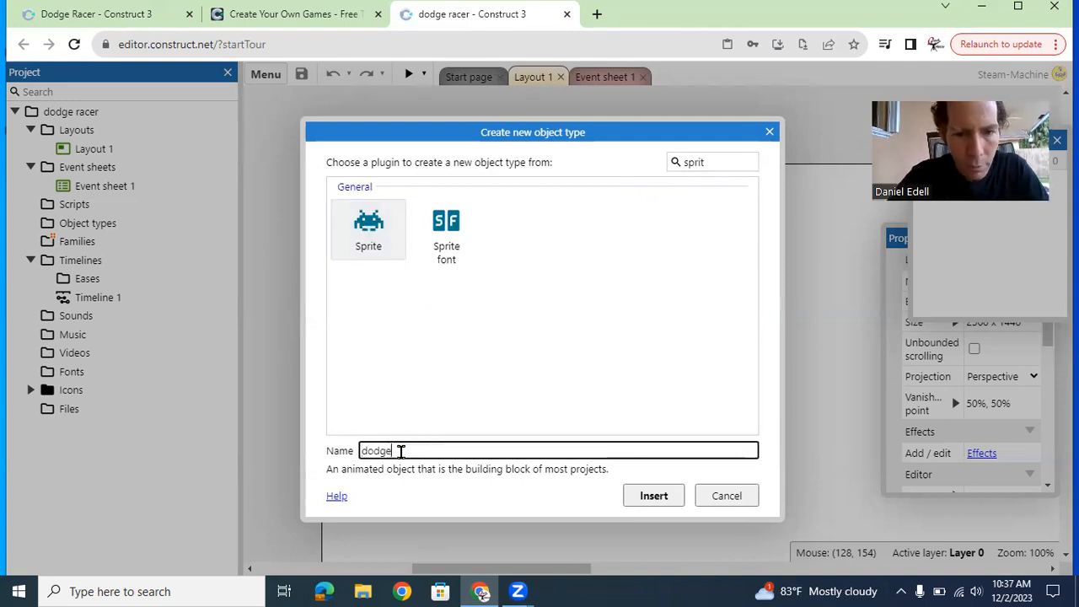
text(geracer)
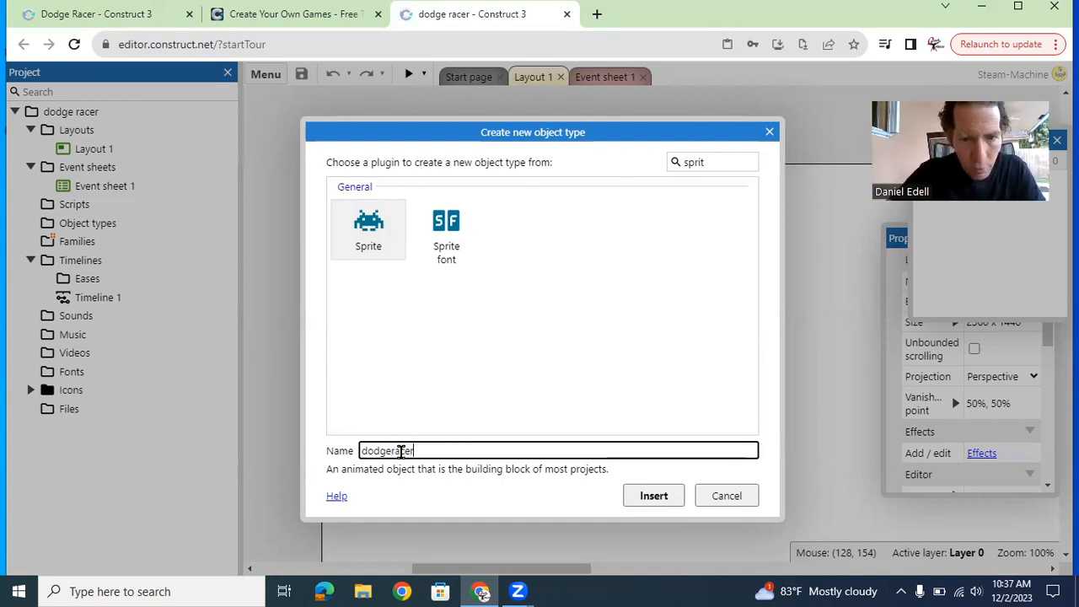
click(655, 495)
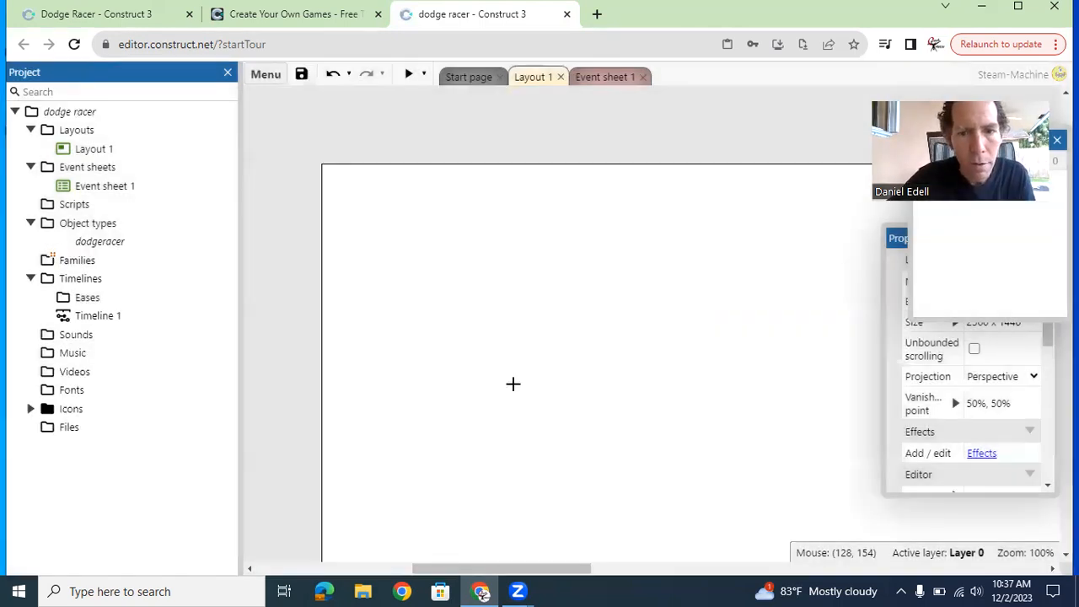
click(386, 224)
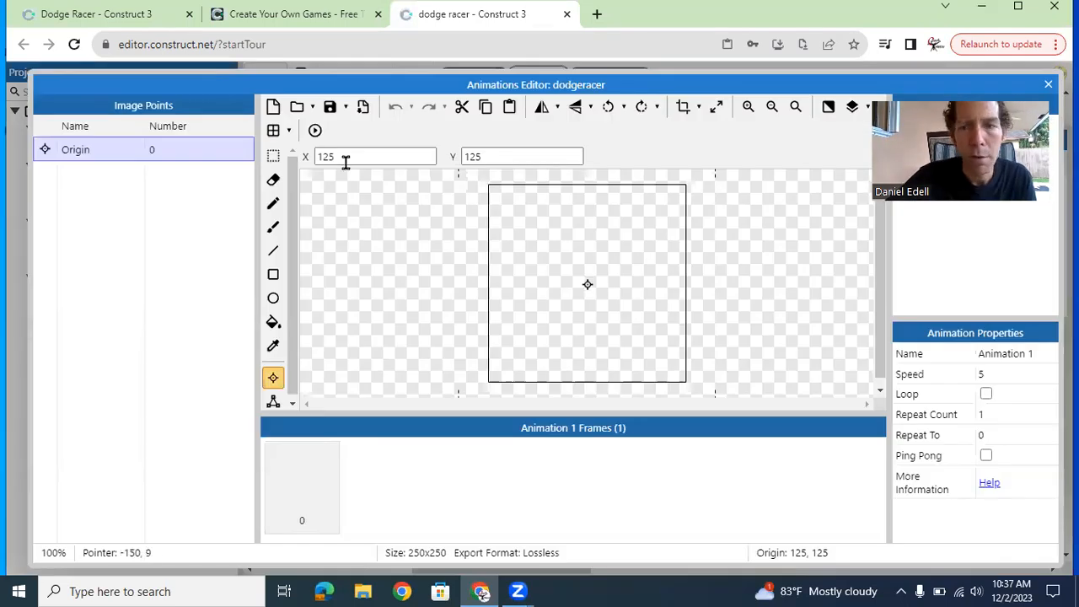
Load the green top-down car image from the Pictures folder into the dodgeracer sprite's first frame
click(311, 108)
click(317, 132)
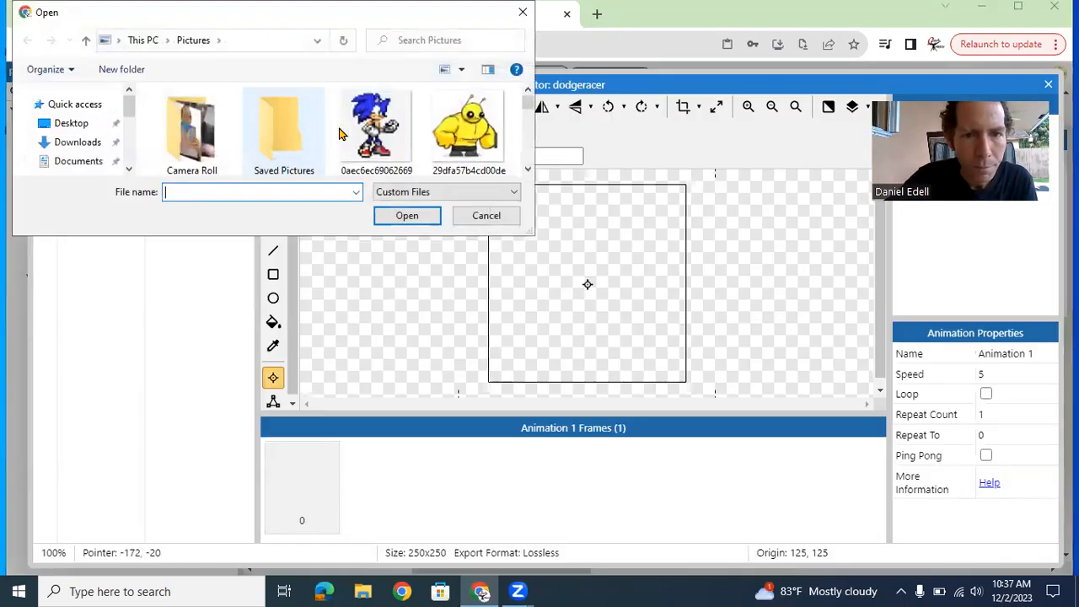
scroll(340, 133, down, 5)
drag(526, 129, 527, 156)
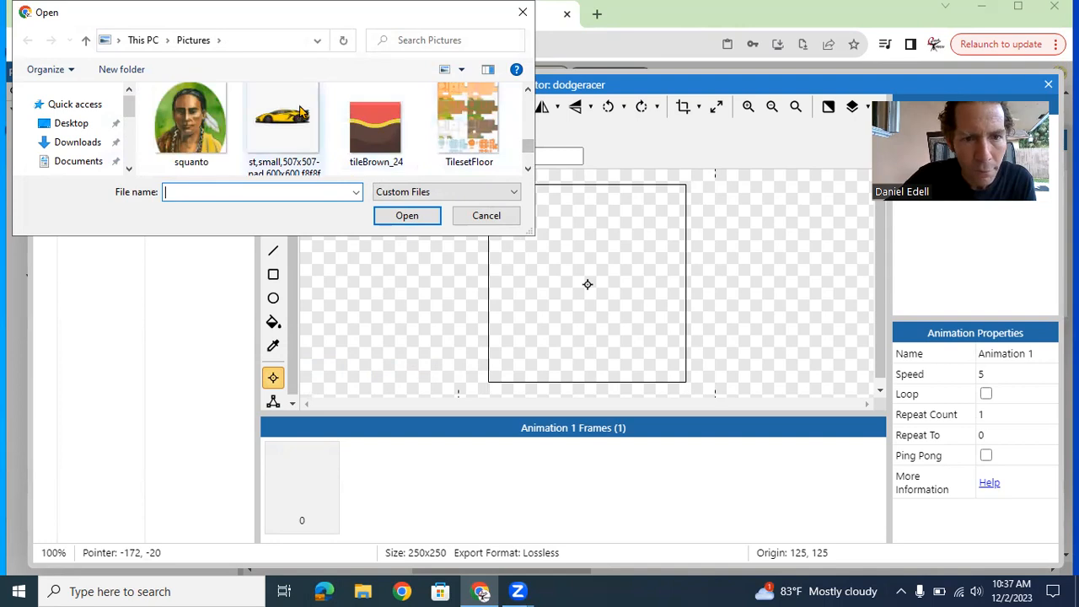
scroll(351, 112, up, 5)
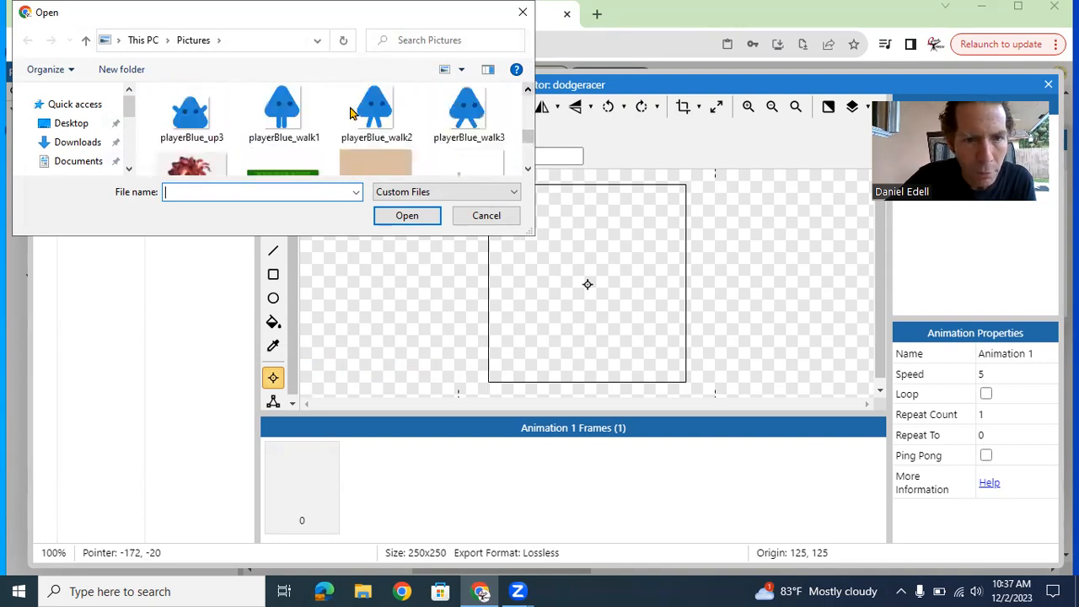
scroll(351, 112, up, 6)
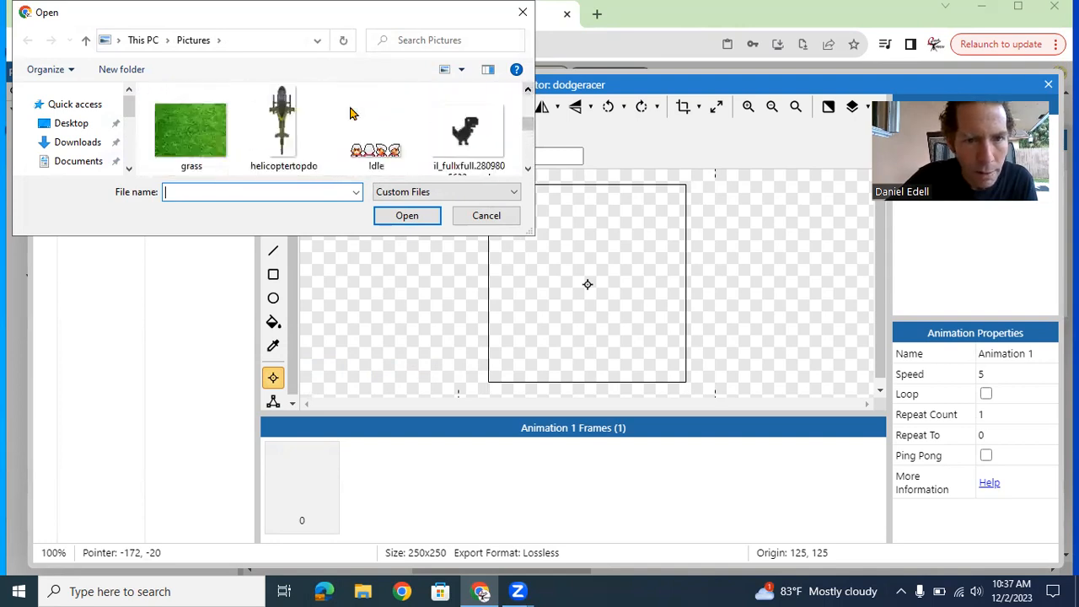
scroll(351, 112, up, 3)
double_click(351, 112)
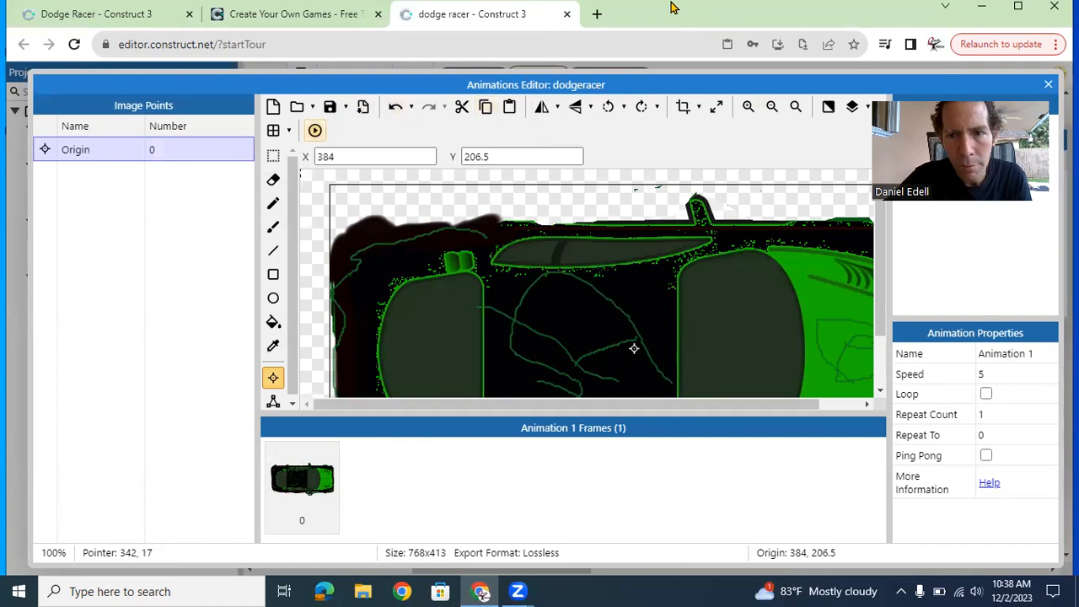
Set the car image's origin point at the middle of its front bumper, at 751, 211, and close the image editor
click(772, 107)
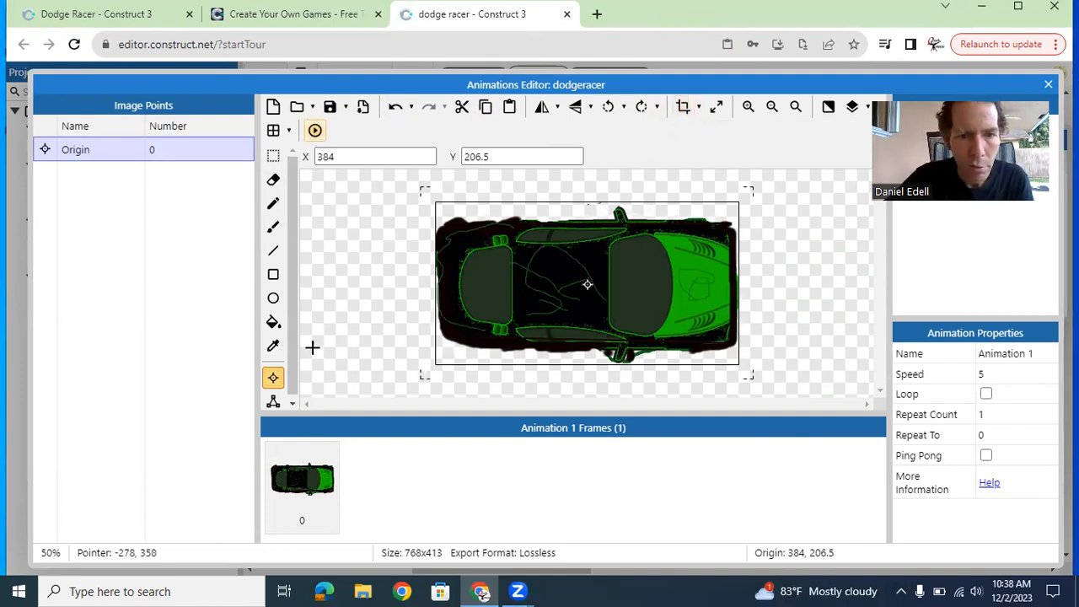
click(732, 286)
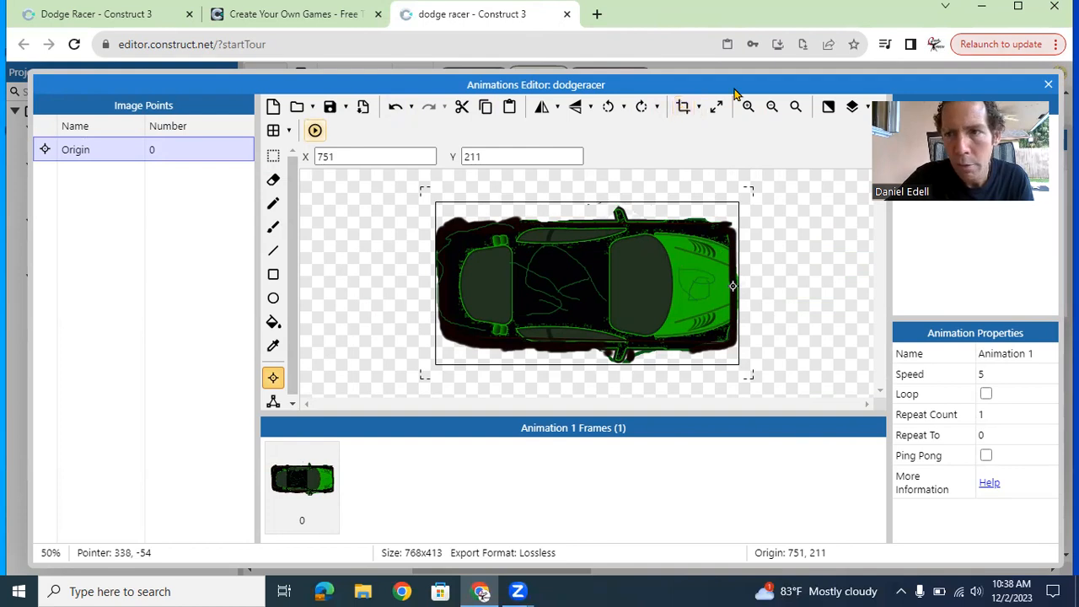
click(1049, 85)
Shrink the car sprite to about 37 x 17 and place it near the layout's upper-left corner
drag(322, 226, 712, 325)
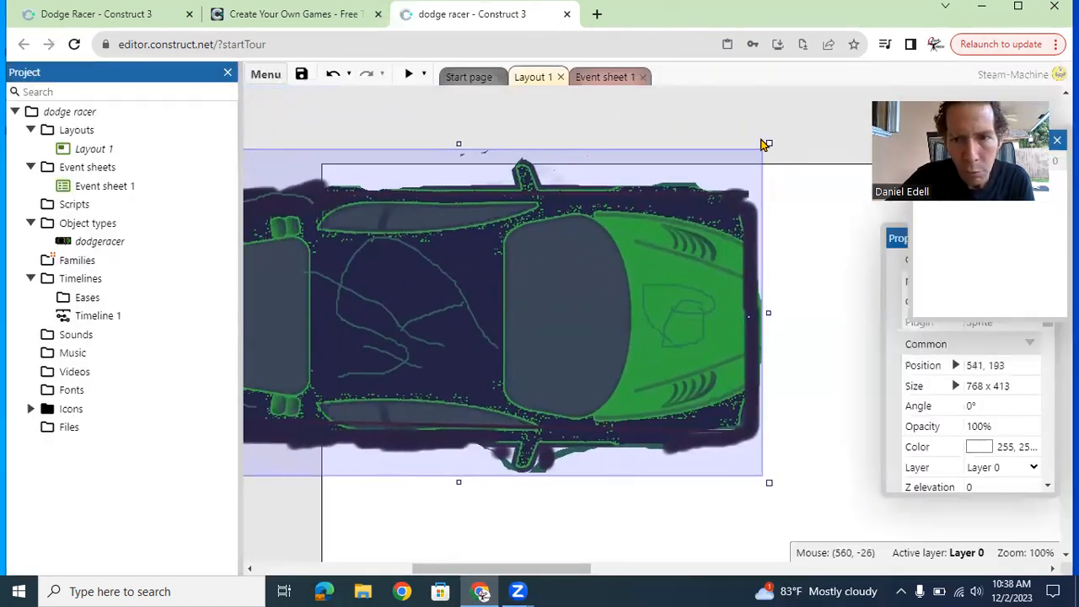
drag(763, 143, 554, 277)
drag(424, 411, 590, 287)
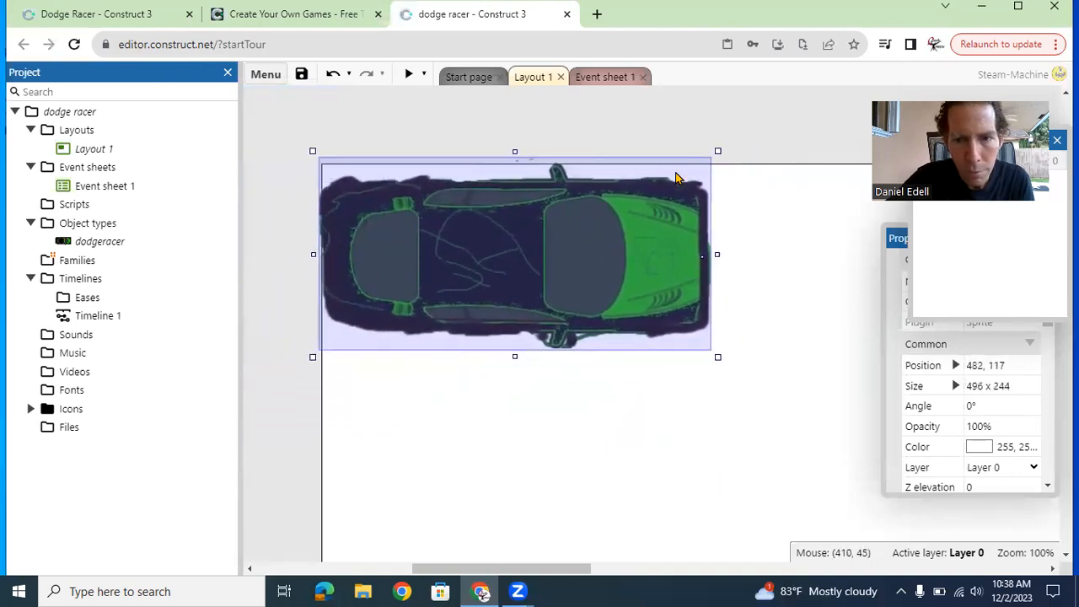
drag(715, 145, 383, 183)
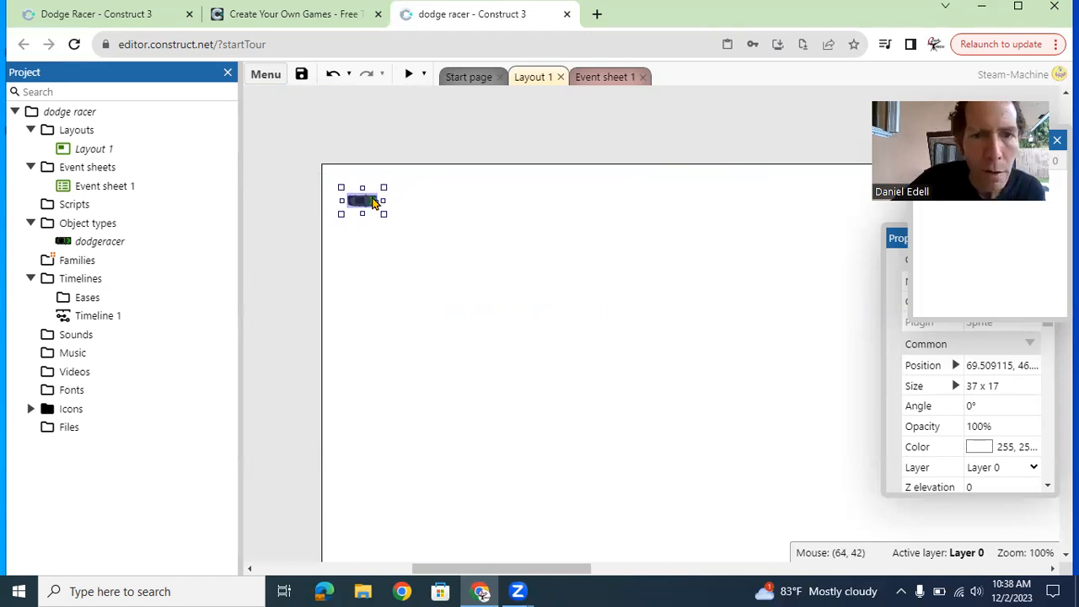
Insert a new Sprite object named "walls" just below the car on Layout 1
click(412, 246)
right_click(414, 245)
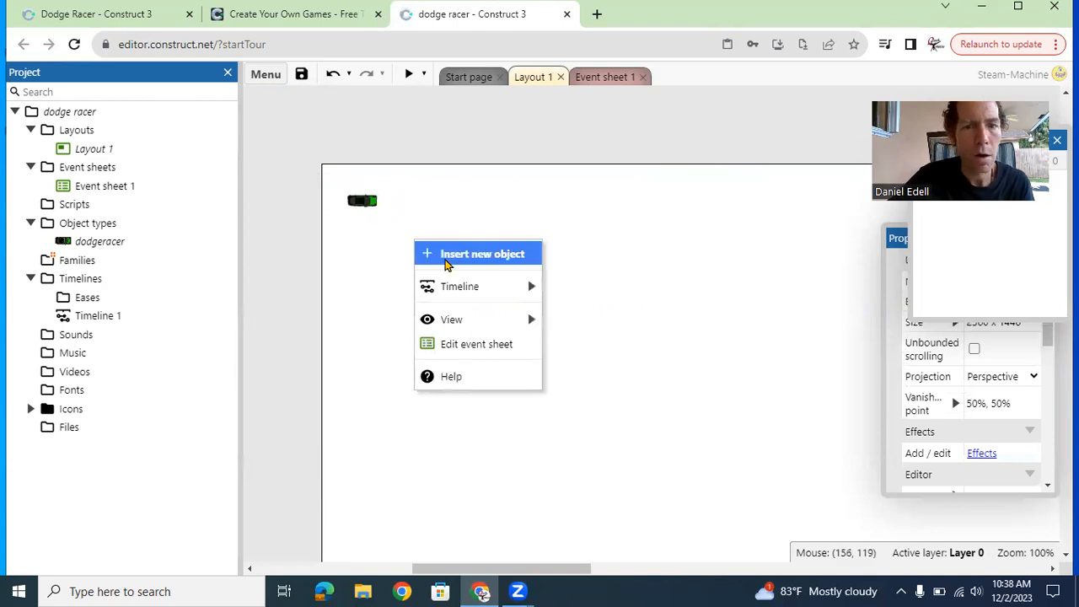
click(480, 258)
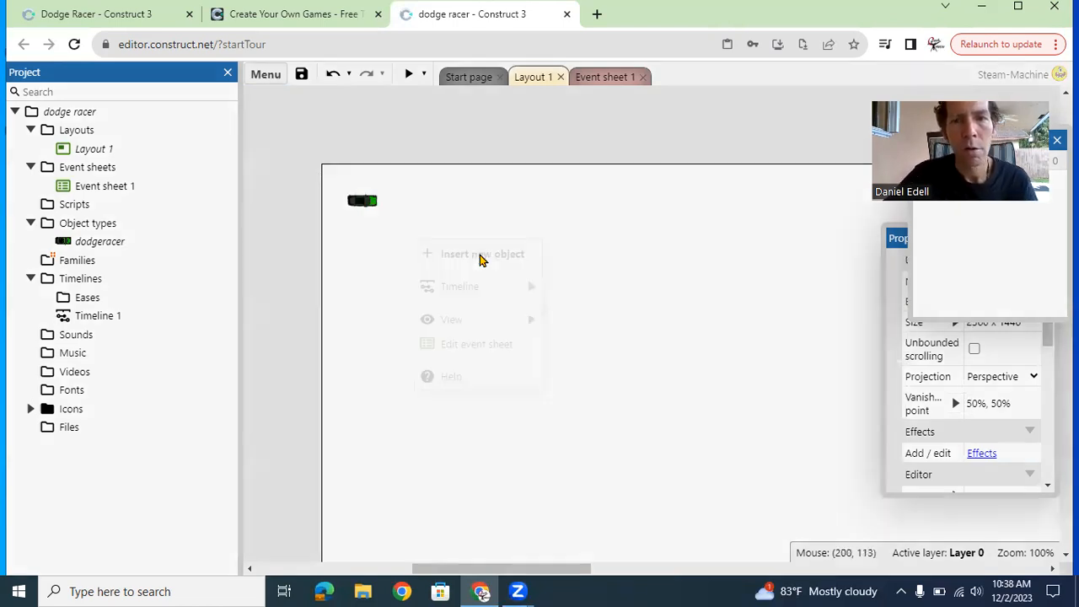
text(sprite)
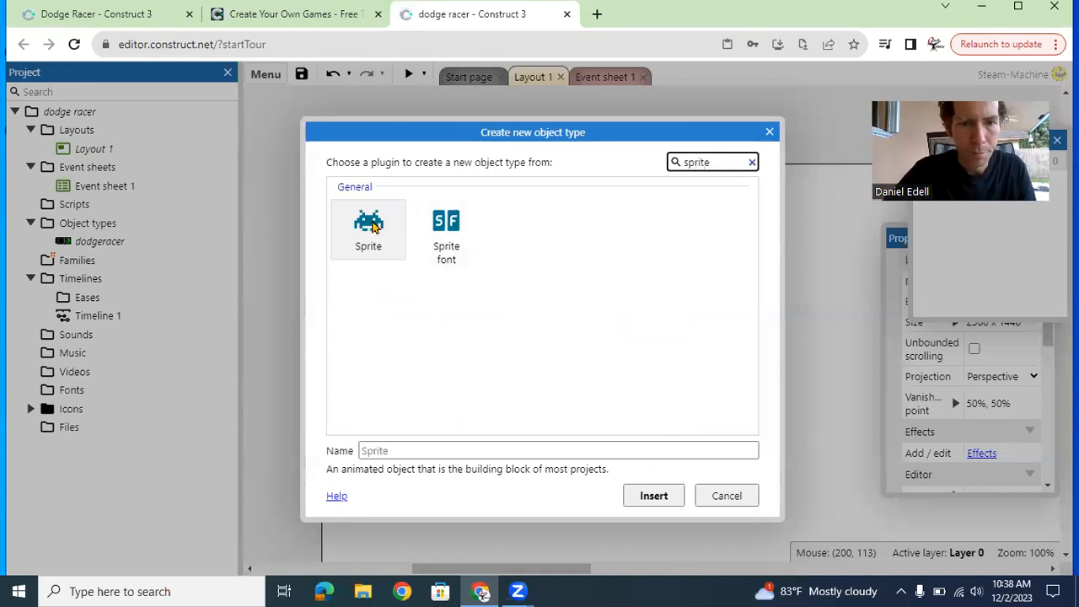
key(Tab)
click(423, 447)
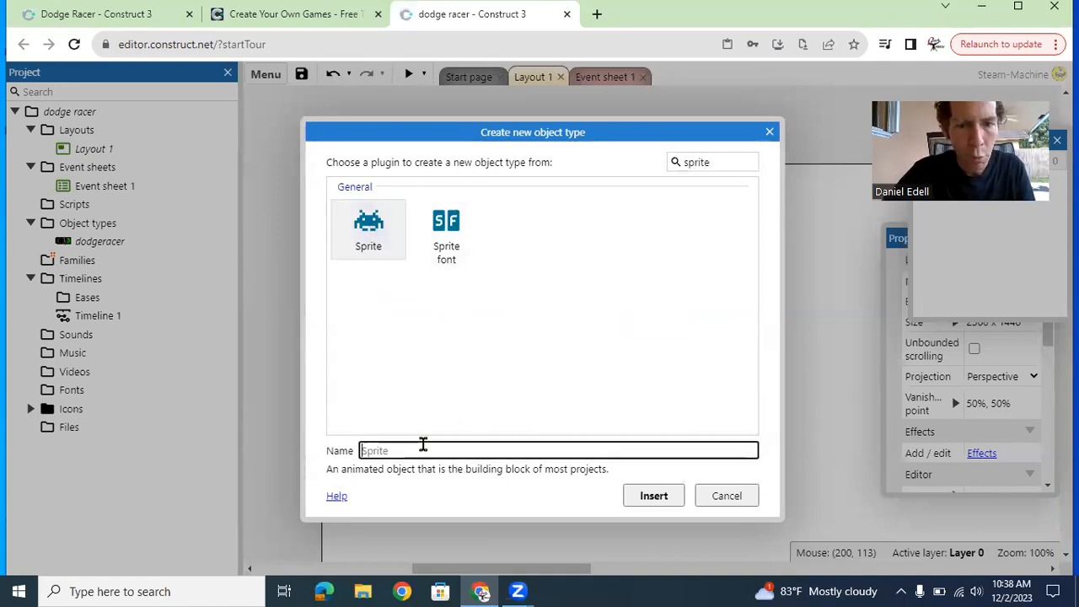
text(walls)
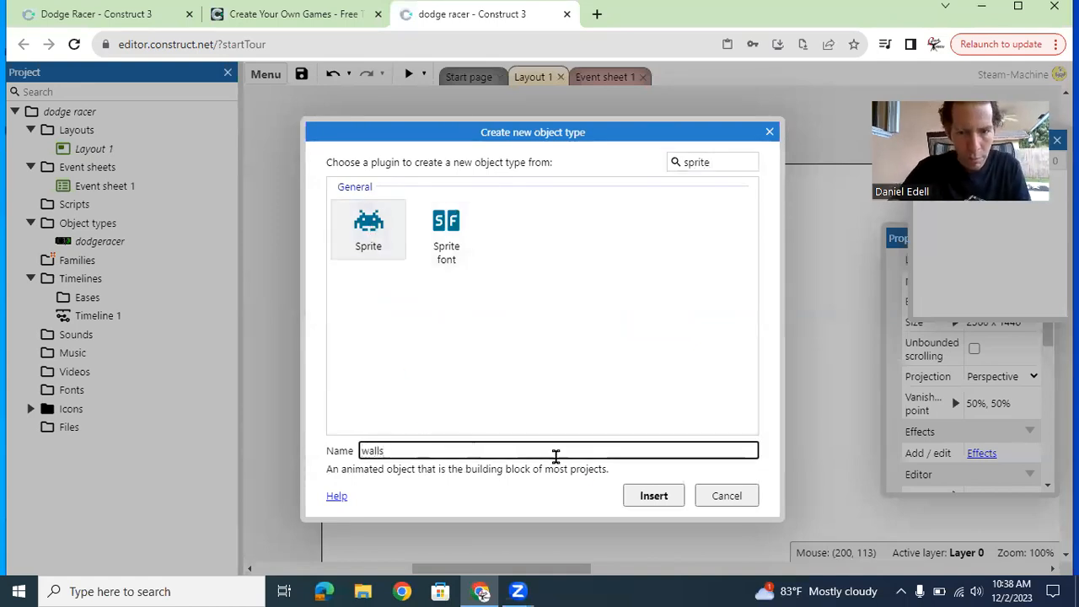
click(641, 496)
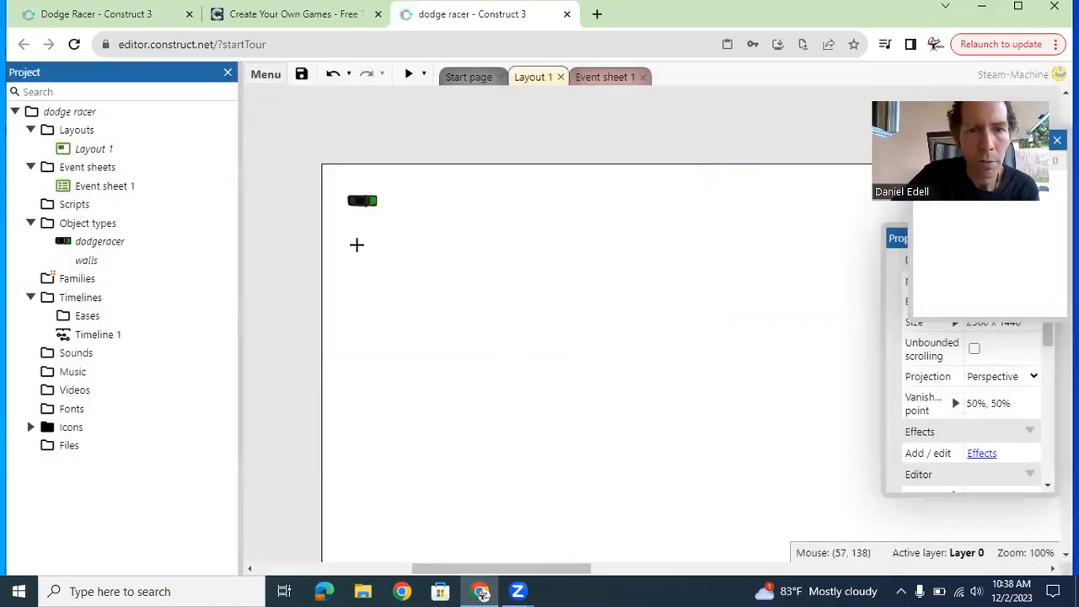
click(379, 245)
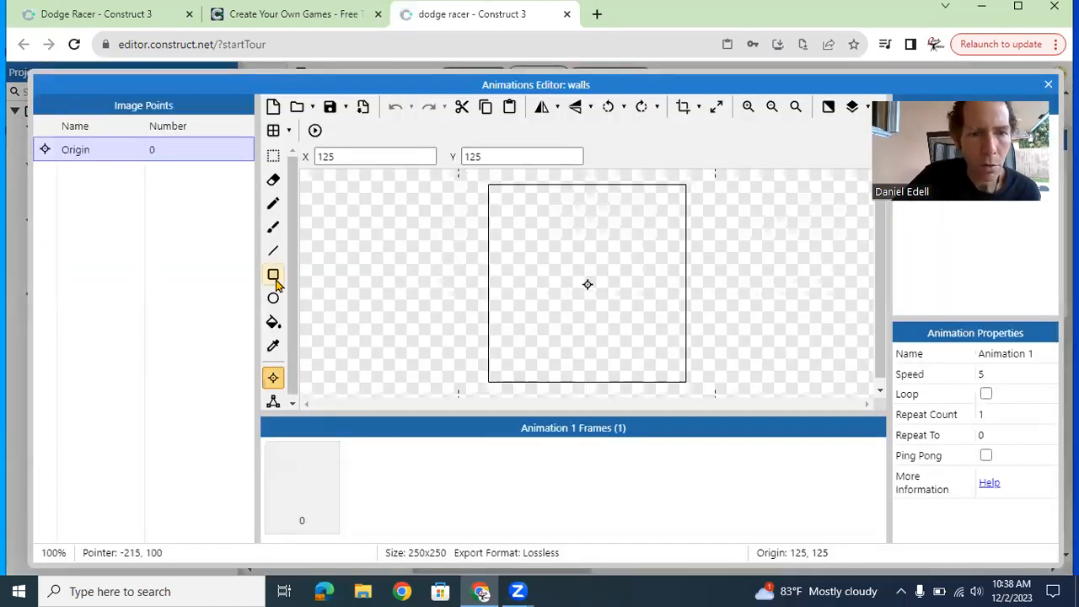
Fill the walls image with the current near-black colour, crop it, and close the image editor
click(273, 324)
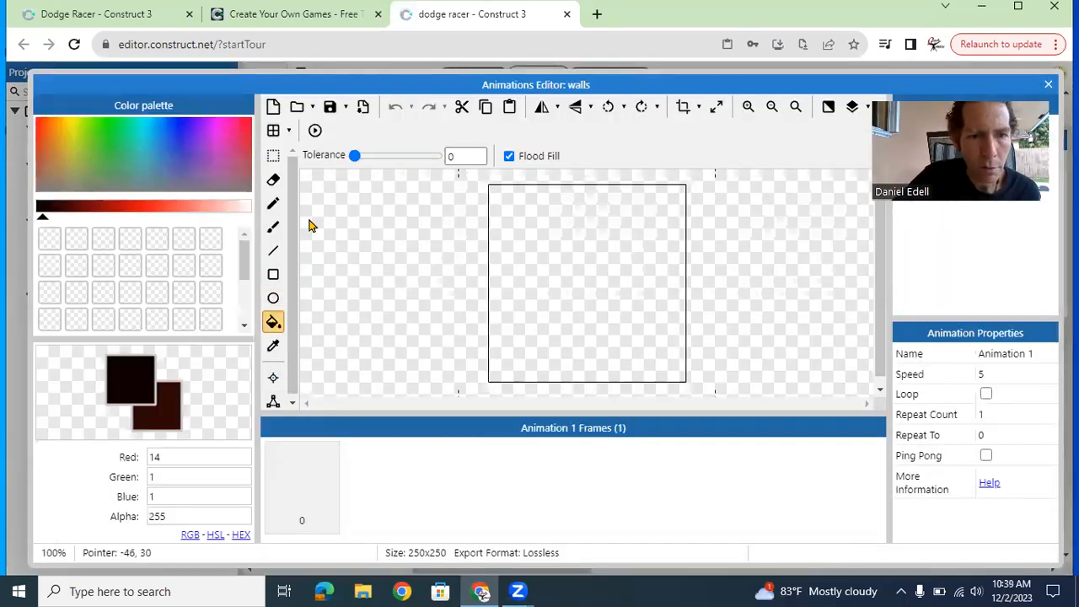
click(552, 239)
click(683, 108)
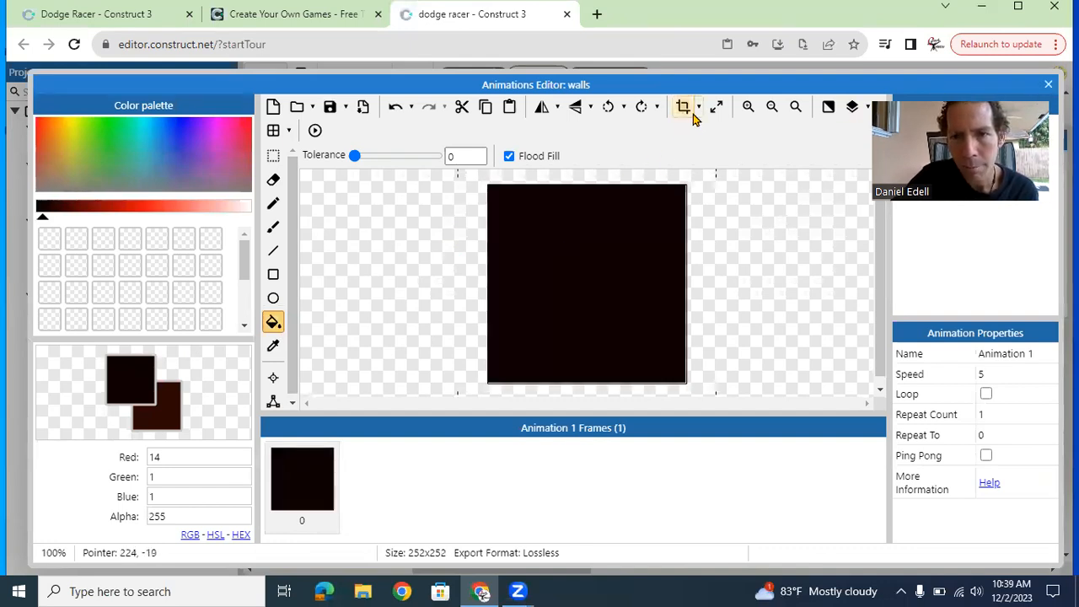
click(1044, 84)
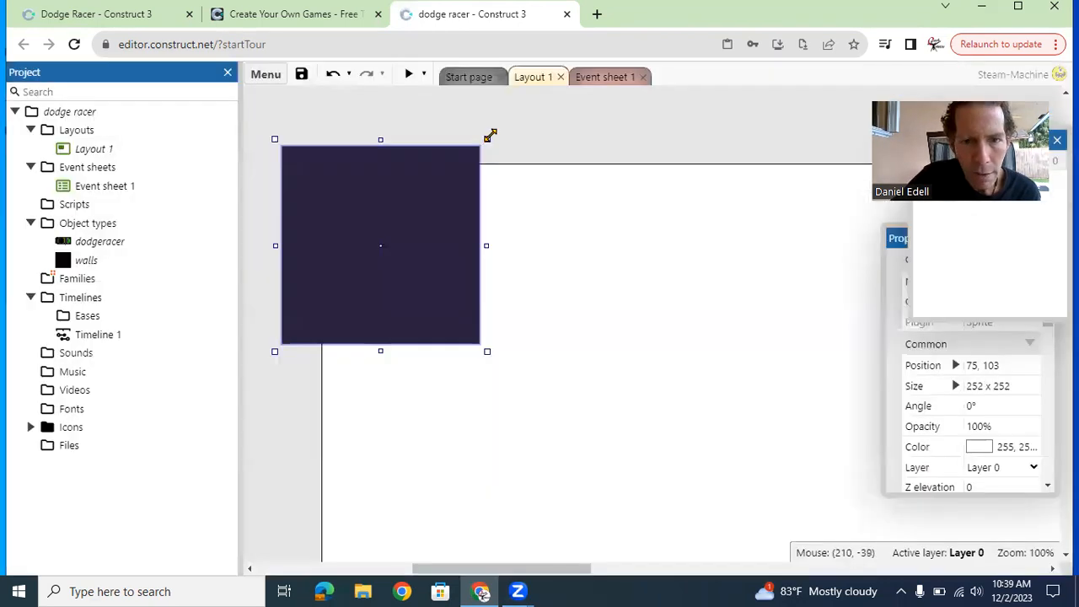
Shrink the wall to about 91 x 23 below the car, and move the car closer to the layout corner at about 53, 31
drag(494, 132, 376, 233)
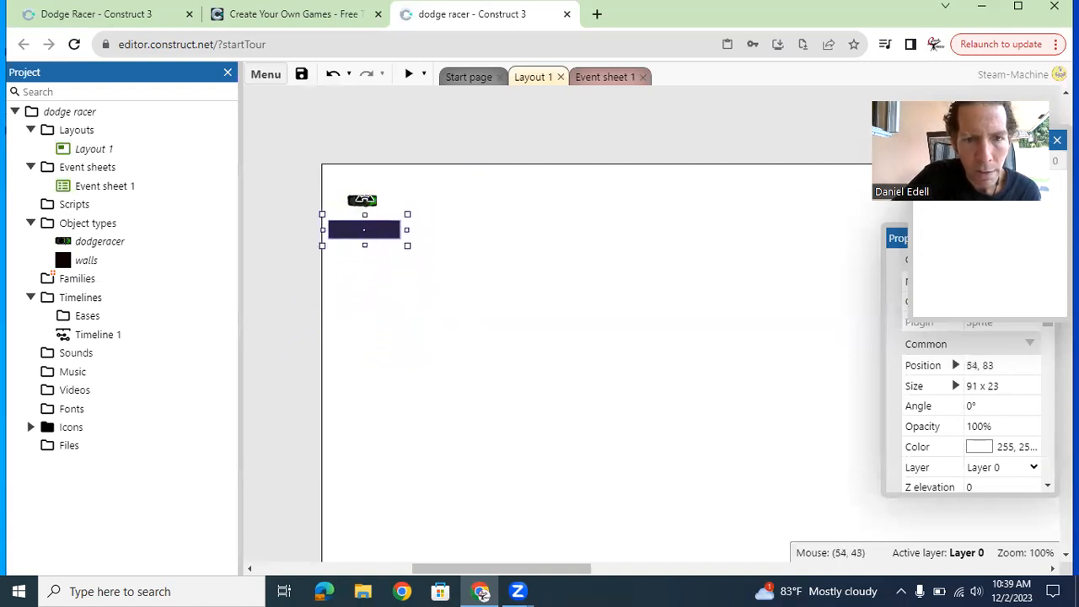
click(359, 199)
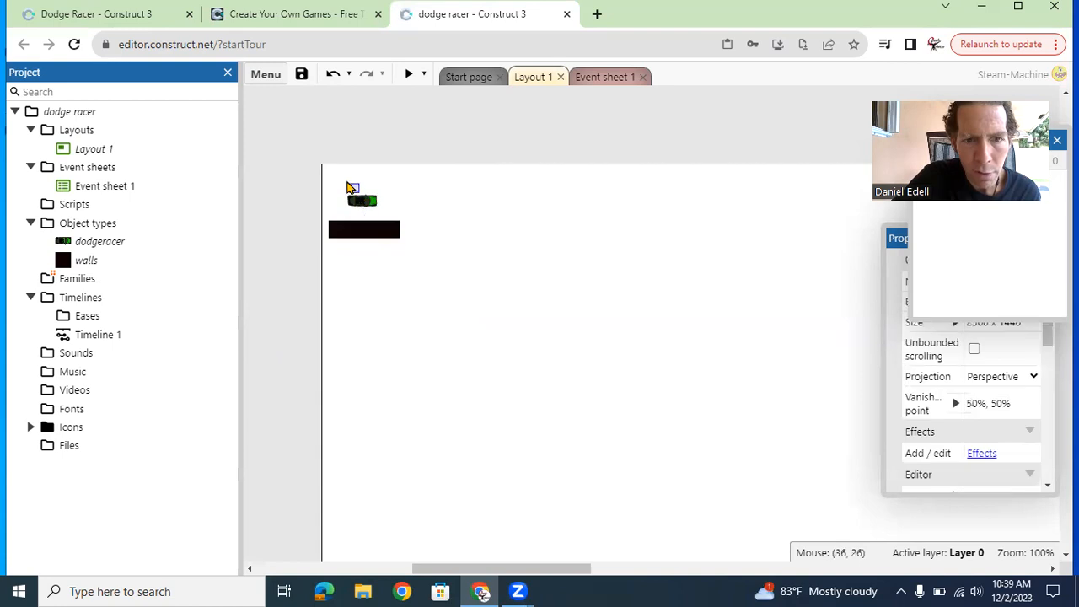
click(358, 195)
drag(360, 195, 356, 189)
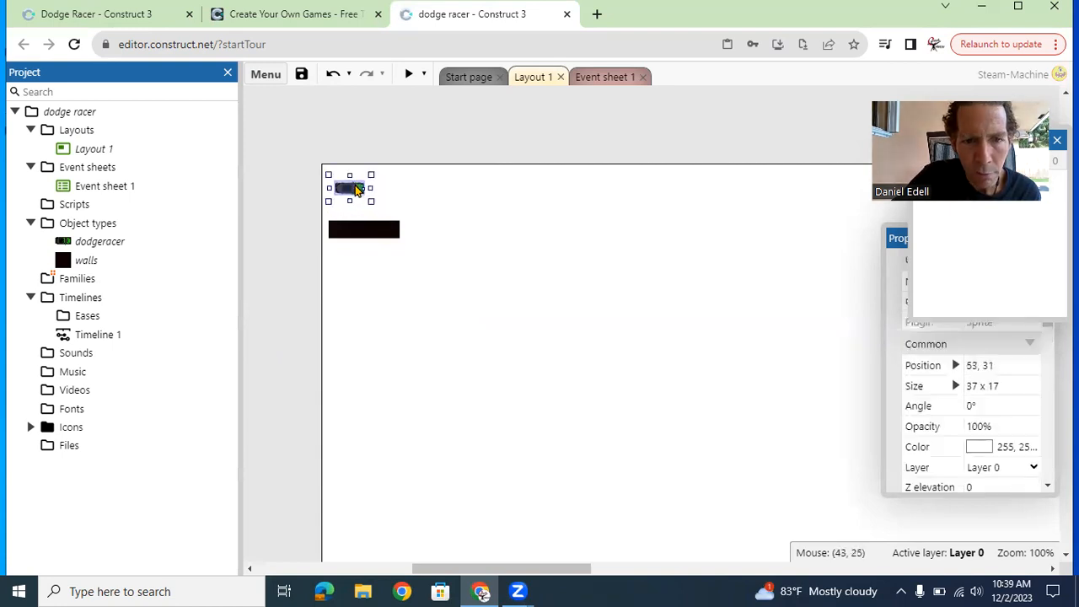
Thin the wall and stretch it from the layout's left edge just under the car to about 787 x 8
drag(369, 233, 415, 192)
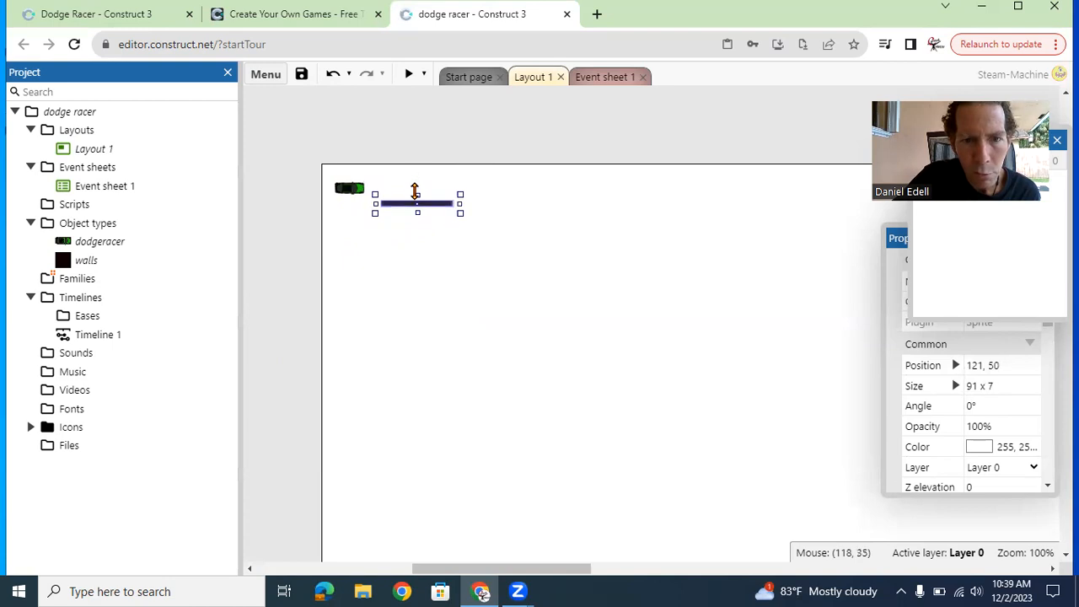
click(401, 211)
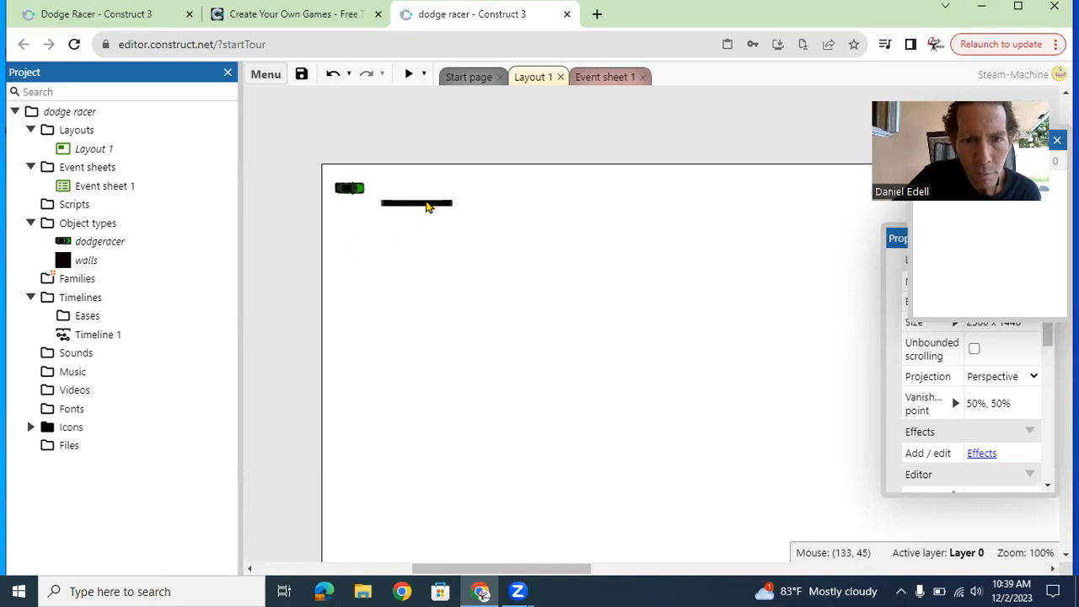
click(405, 209)
drag(403, 208, 863, 202)
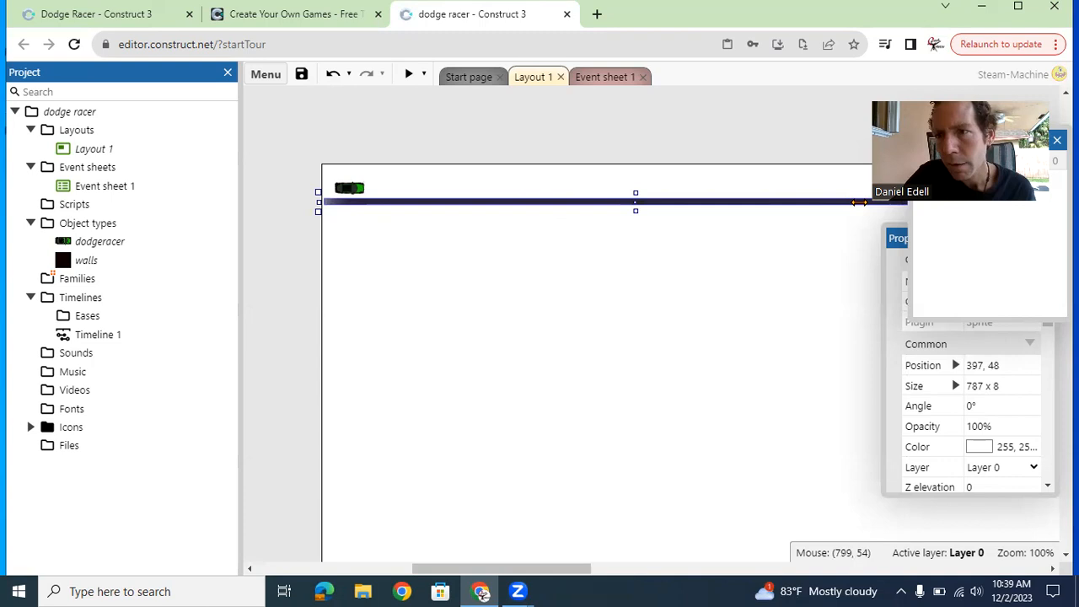
Move the floating Layers and Properties windows off Layout 1 so the whole layout area is clear
right_click(579, 418)
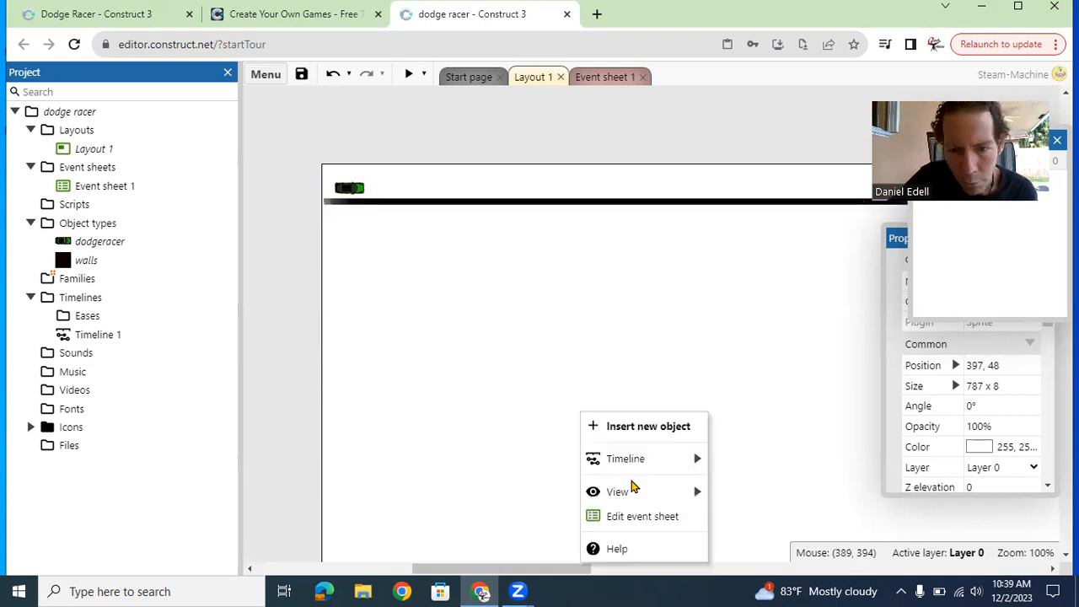
mouse_move(633, 494)
click(748, 435)
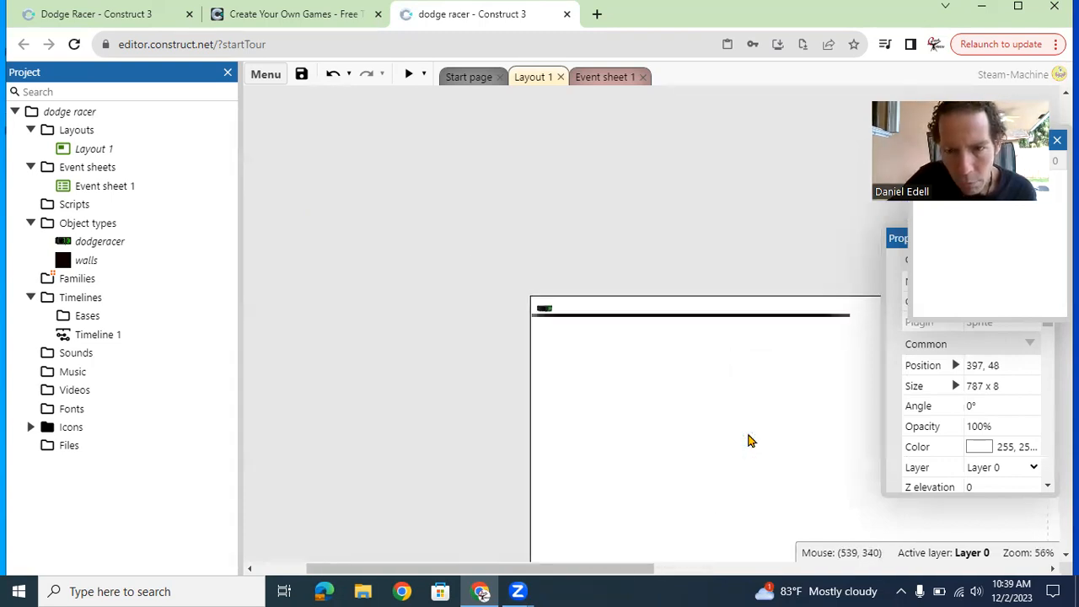
right_click(730, 437)
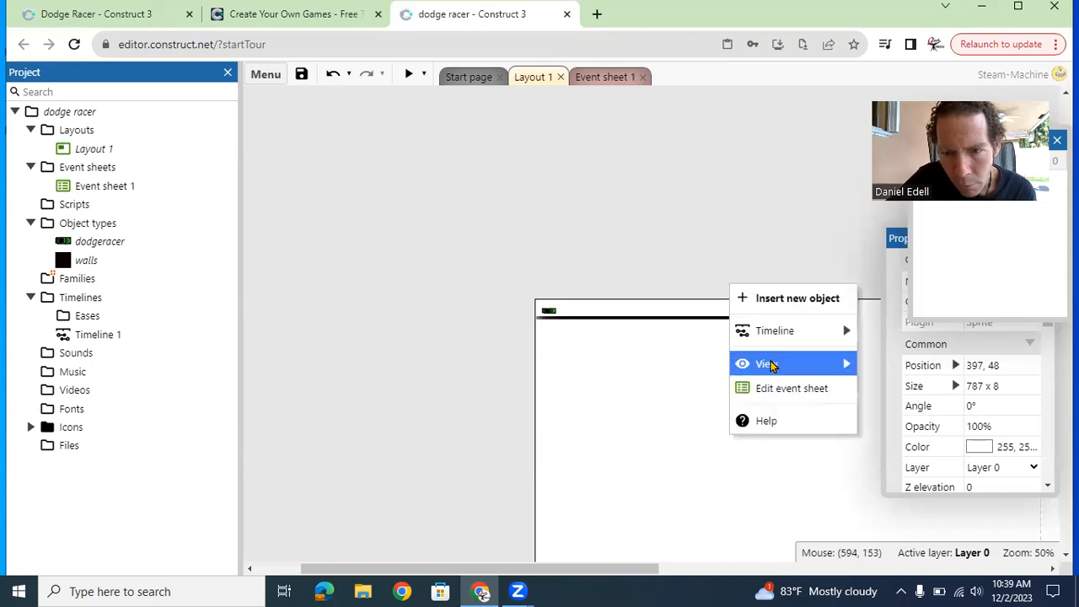
mouse_move(767, 363)
click(900, 444)
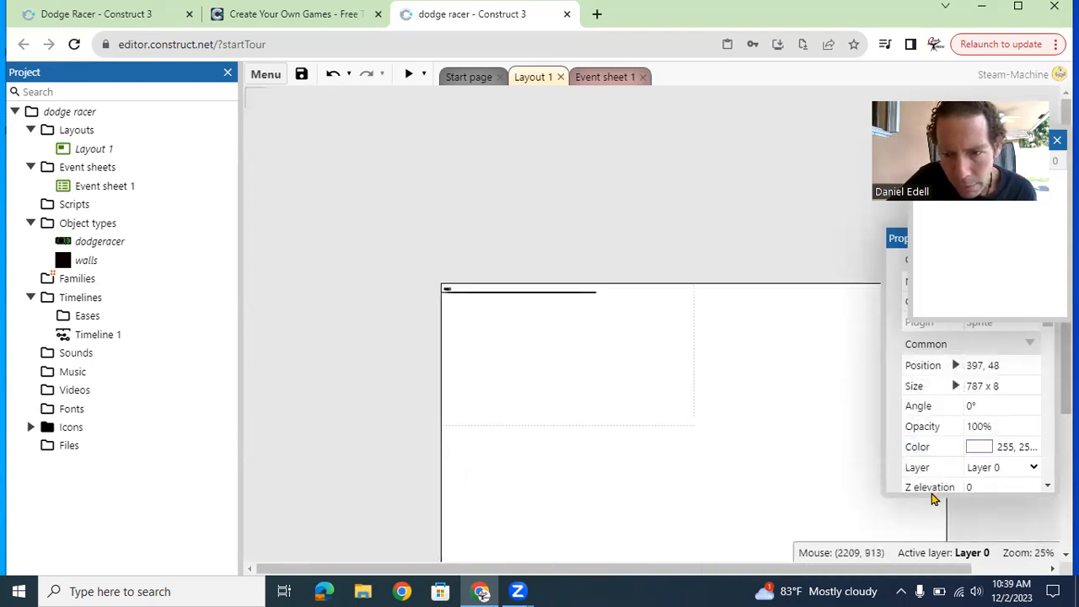
drag(1066, 115, 1066, 164)
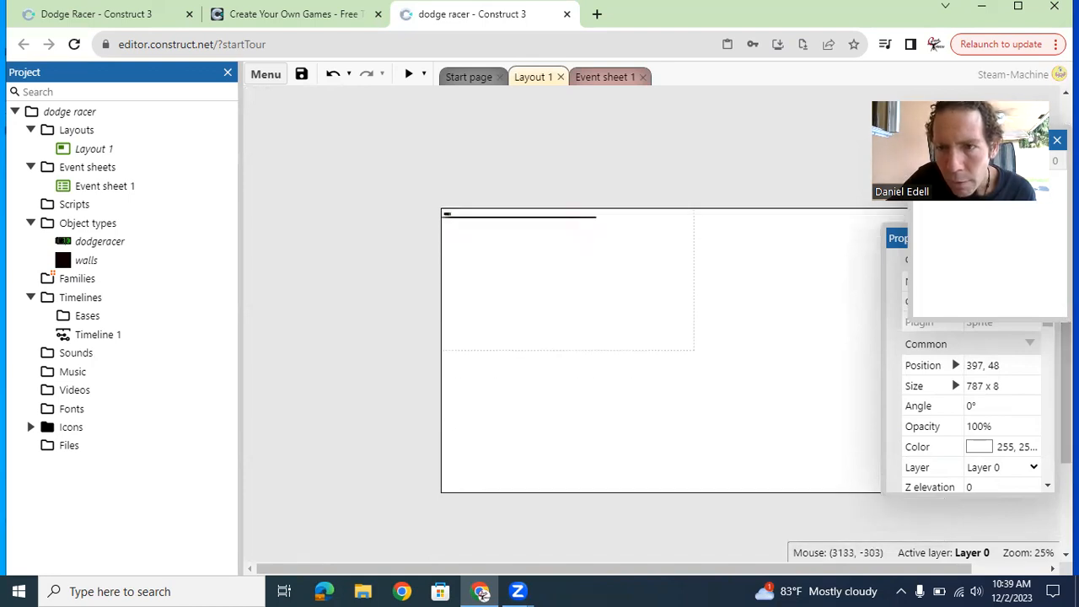
drag(943, 141, 208, 282)
drag(908, 236, 145, 282)
Lengthen the wall to about 2375 x 8, leaving a gap for the car before the layout's right edge
click(588, 224)
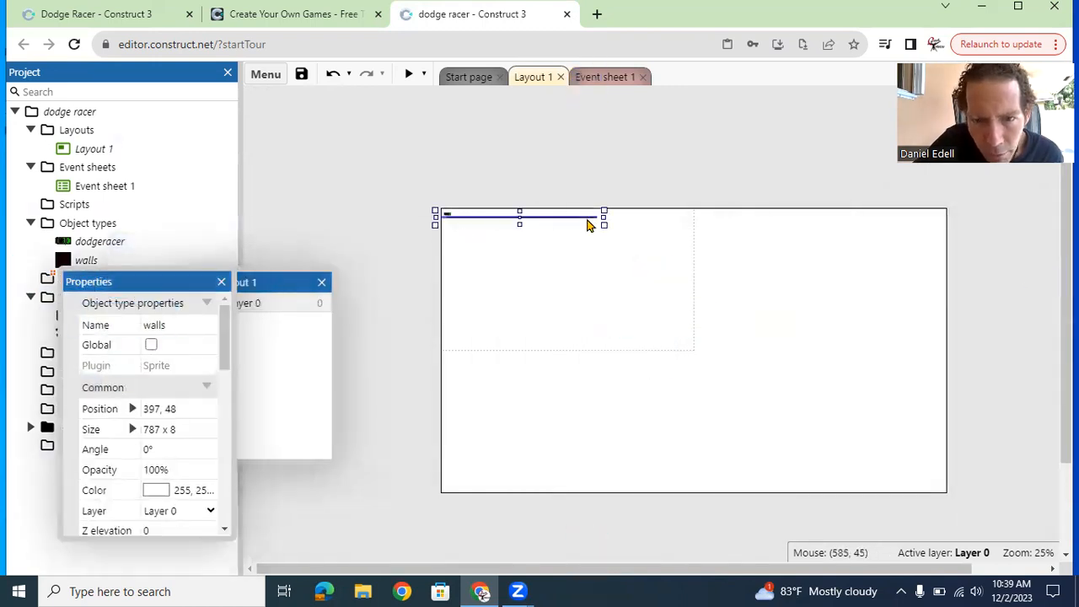
drag(605, 217, 916, 224)
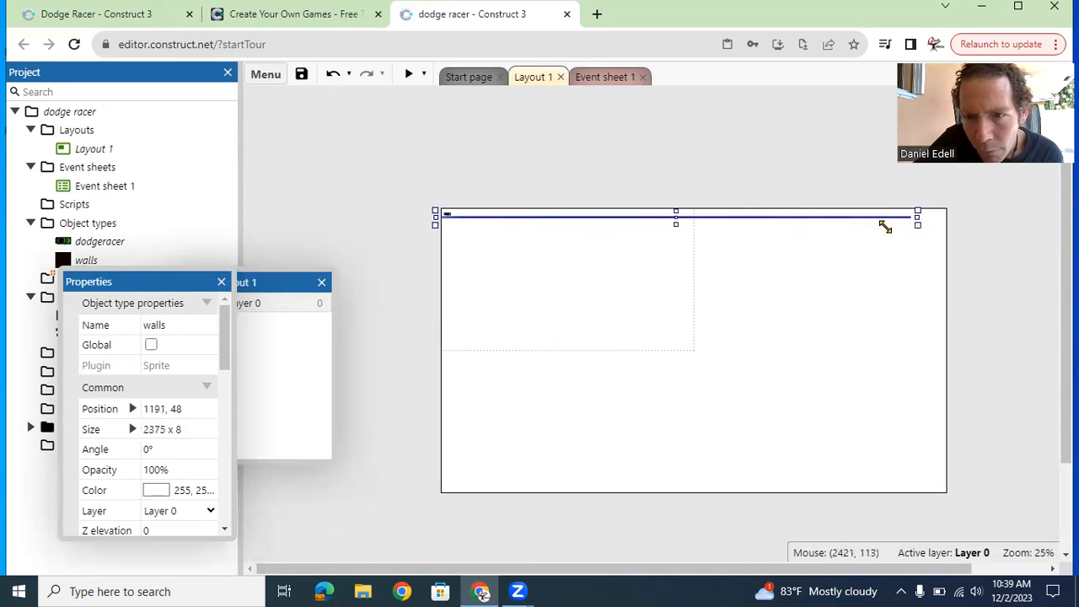
Place five copies of the wall at intervals down the layout, alternately flush with its right and left edges
click(751, 224)
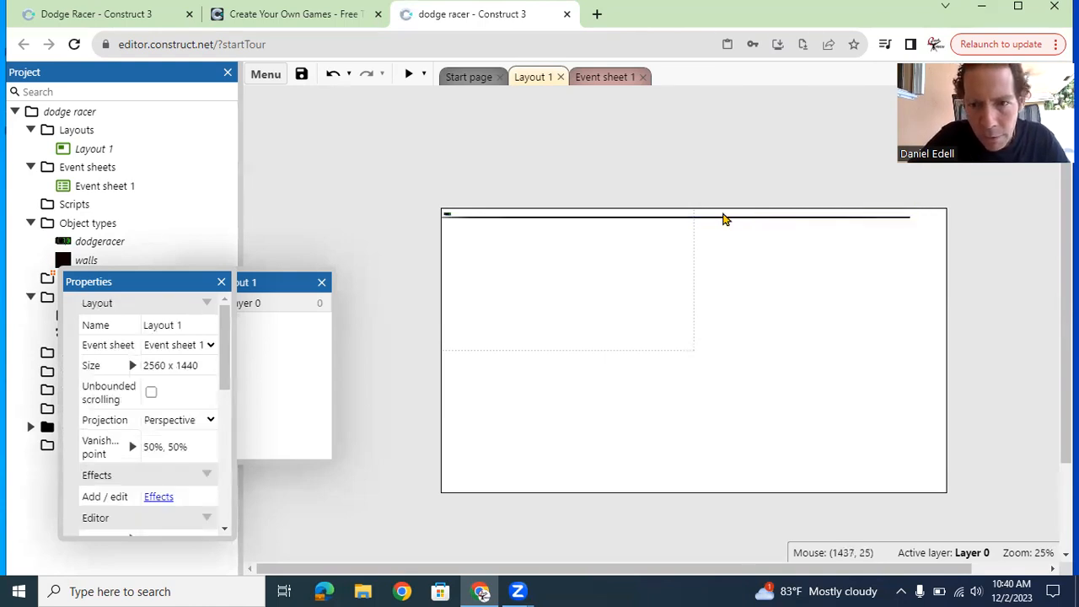
click(722, 224)
drag(721, 223, 757, 468)
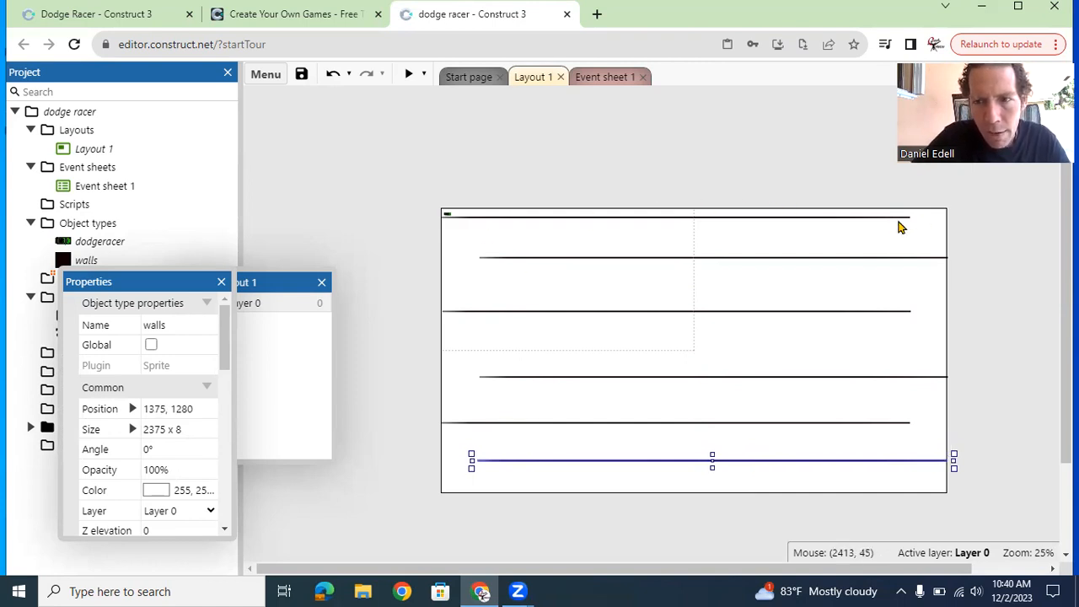
Move the uppermost horizontal wall down to position 1191, 100, giving the car more room above it
click(871, 224)
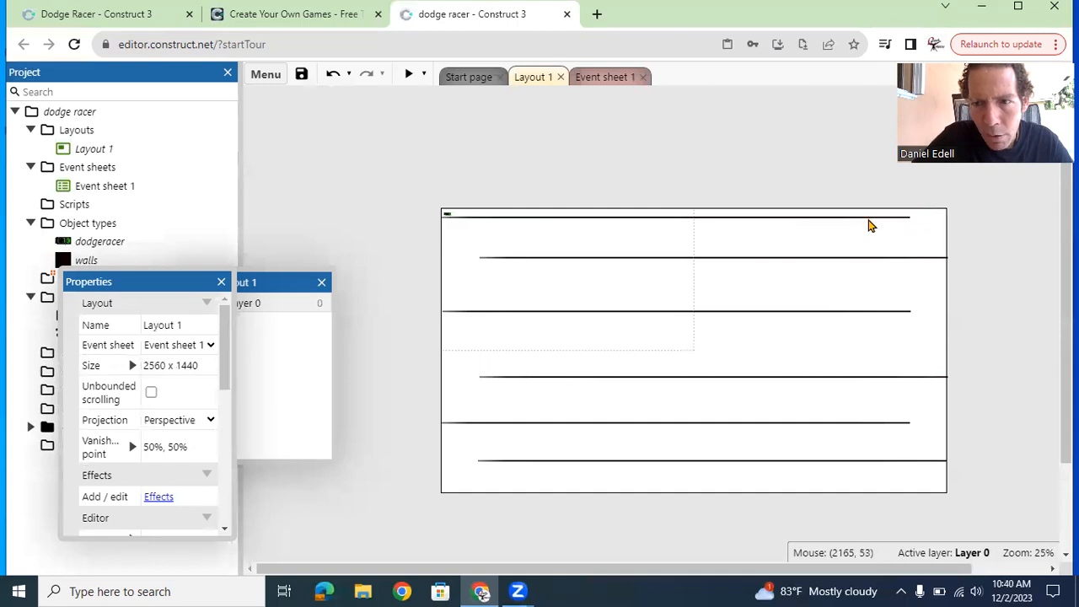
click(621, 220)
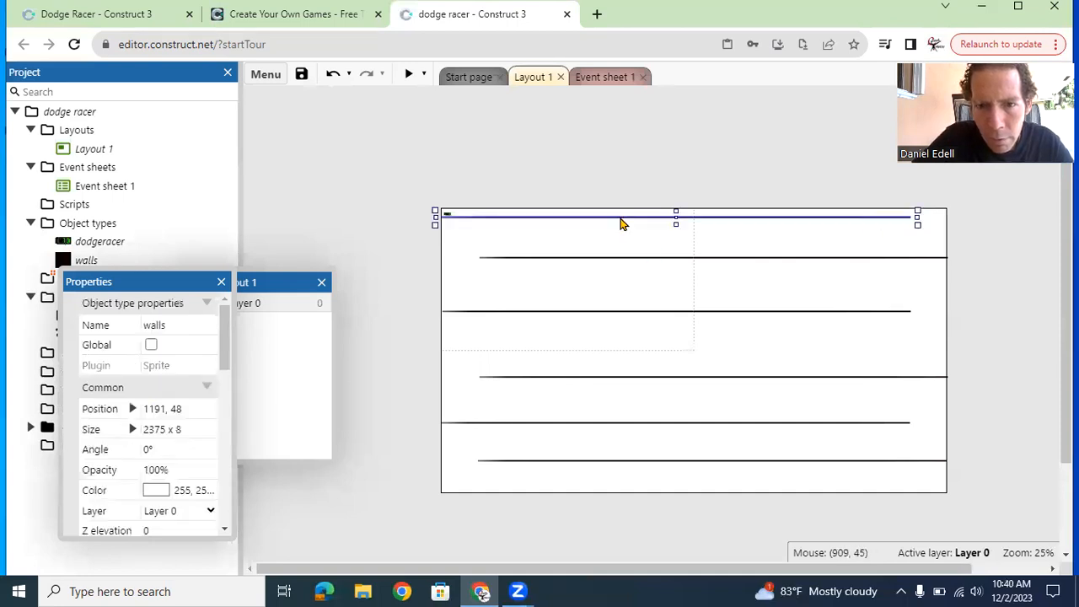
drag(620, 222, 620, 234)
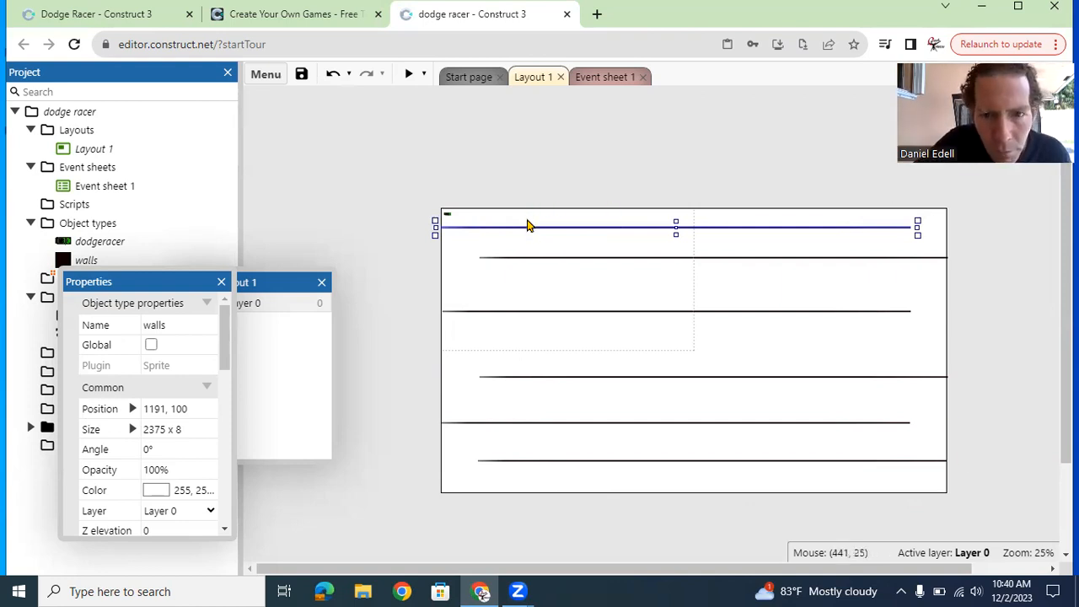
Copy the uppermost wall, rotate the copy to about 89°, and place it alongside the layout's left edge
drag(527, 235, 443, 267)
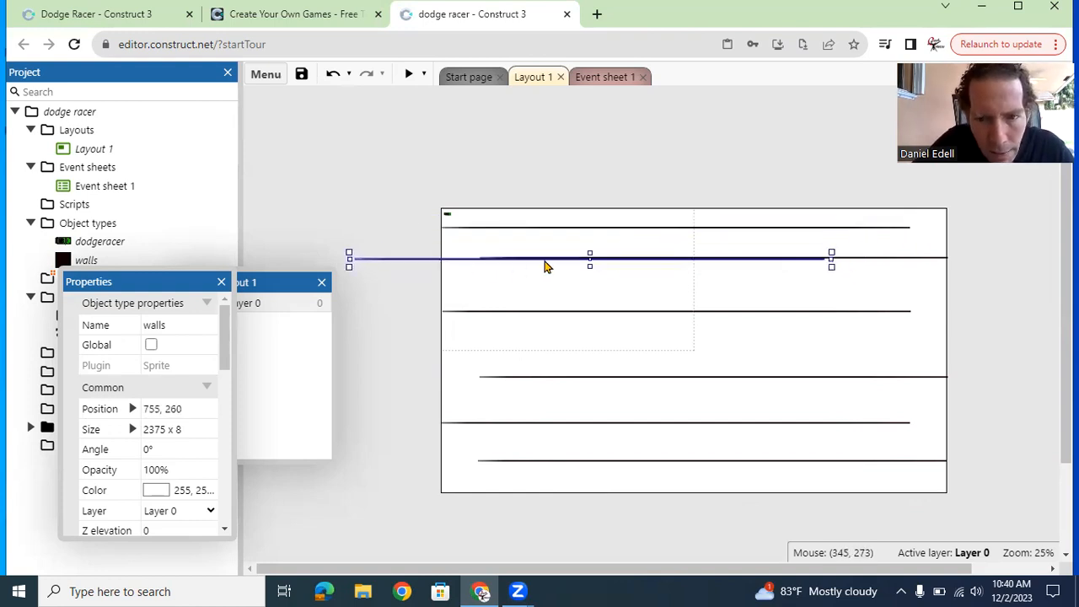
drag(590, 271, 453, 278)
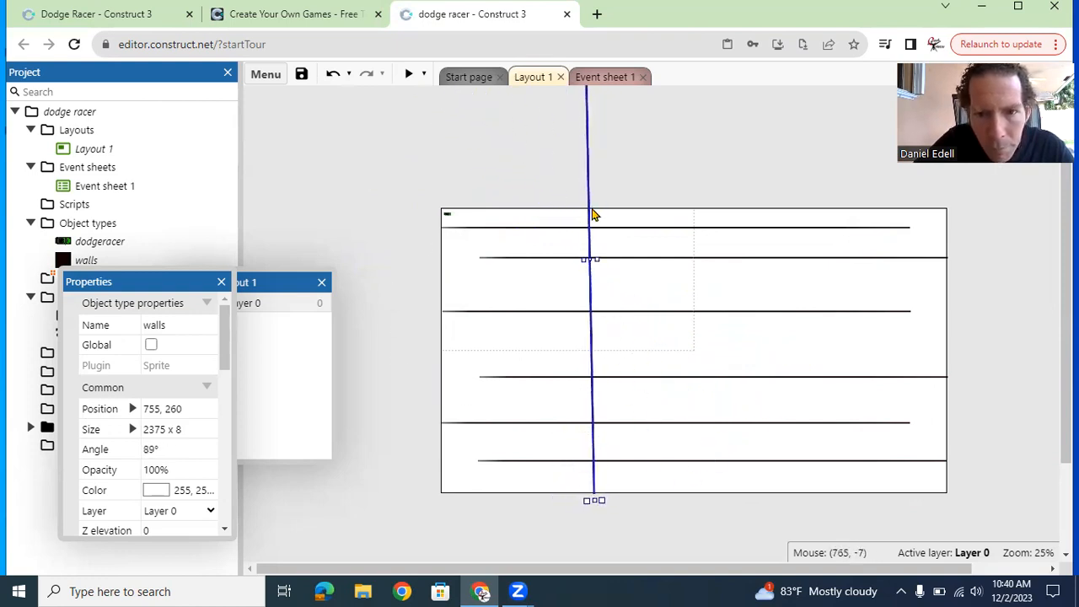
drag(590, 217, 436, 310)
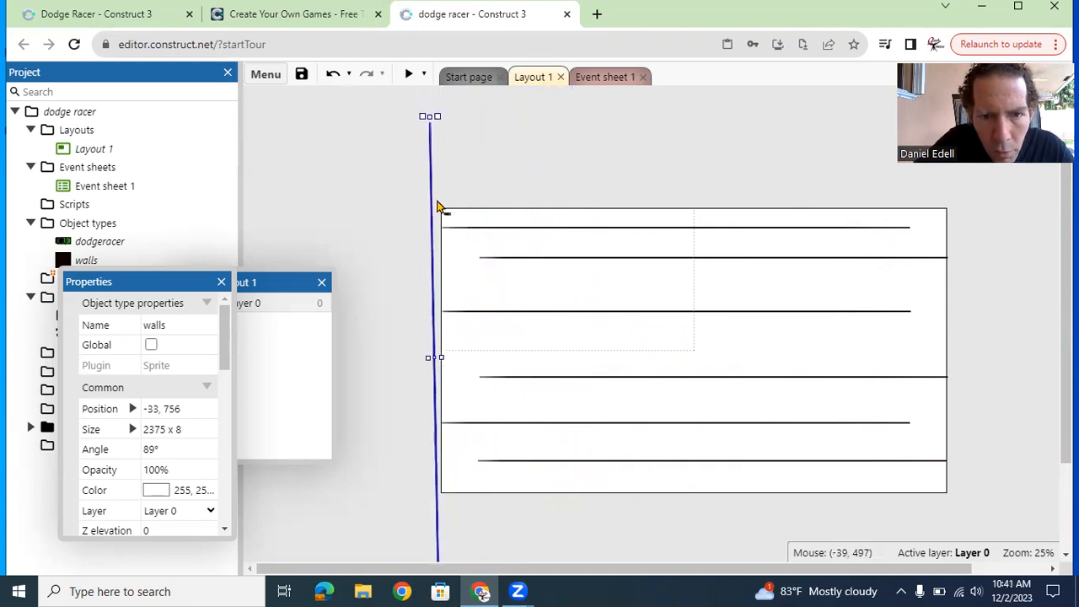
Shorten the upright wall to about 1423 to match the layout's height, rotate it to 90.5°, and thicken it
drag(429, 116, 431, 198)
drag(433, 255, 436, 198)
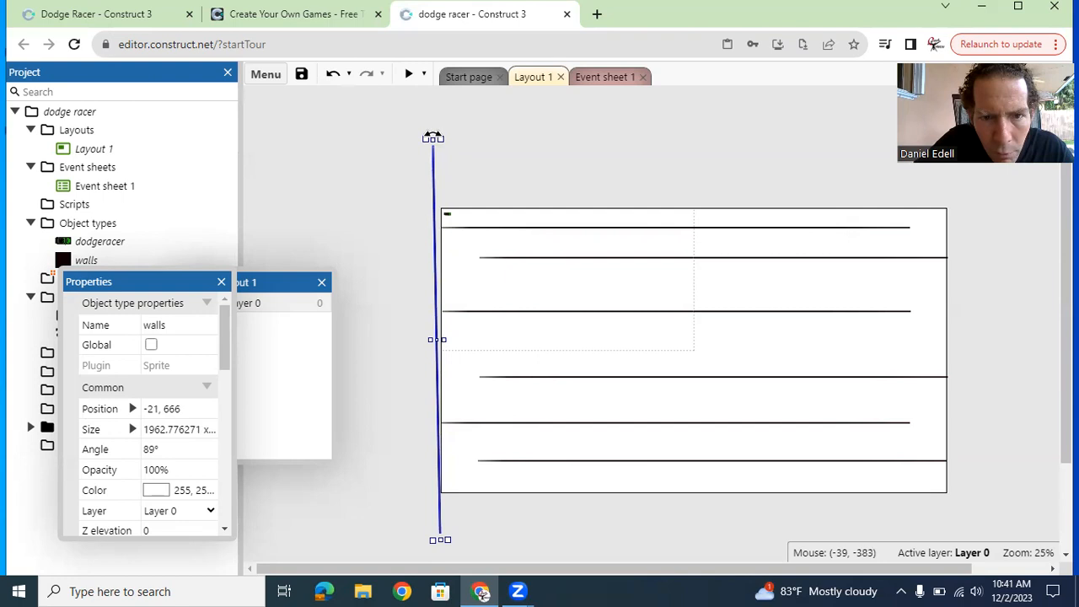
drag(433, 135, 439, 135)
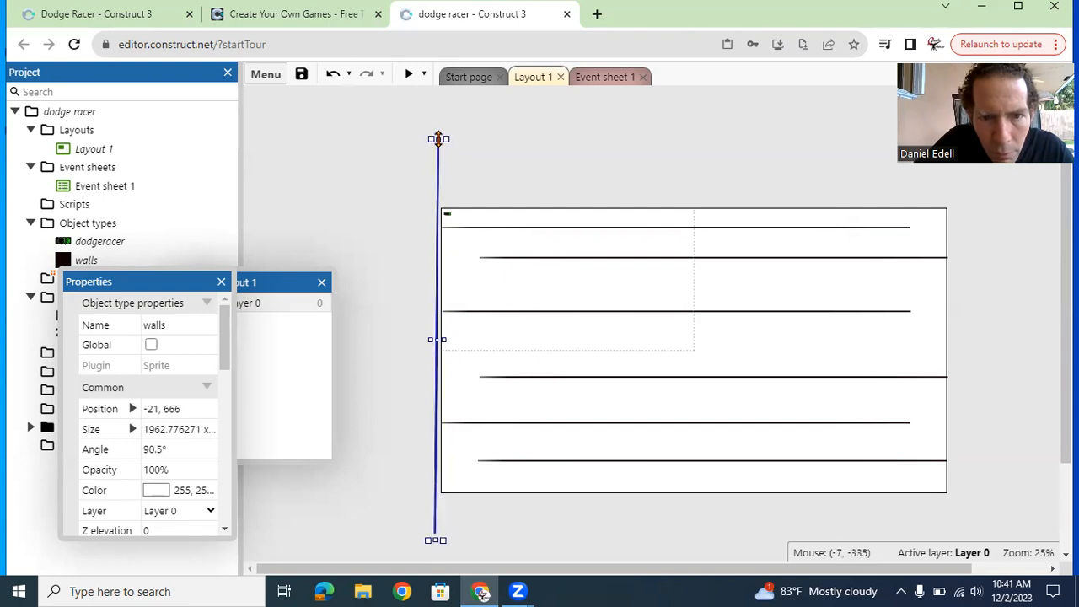
drag(438, 138, 437, 201)
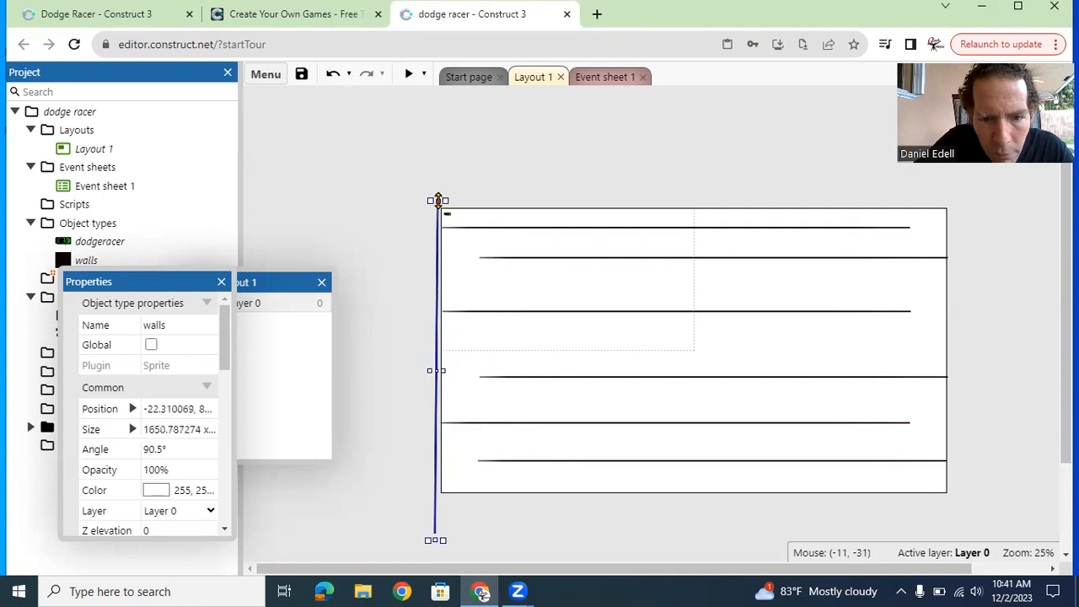
drag(431, 542, 433, 496)
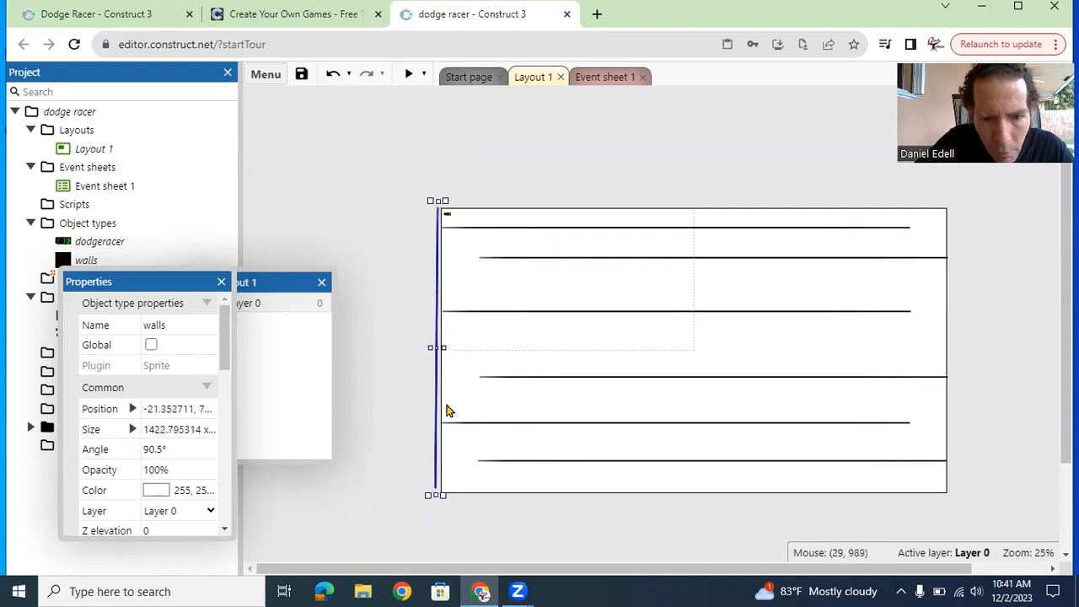
drag(437, 346, 438, 345)
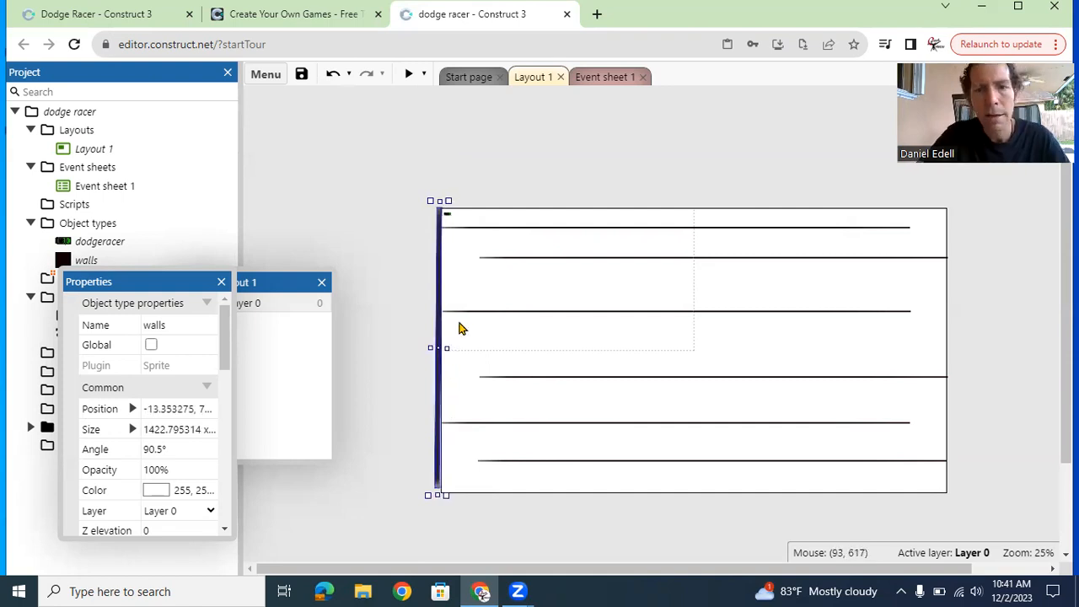
click(434, 323)
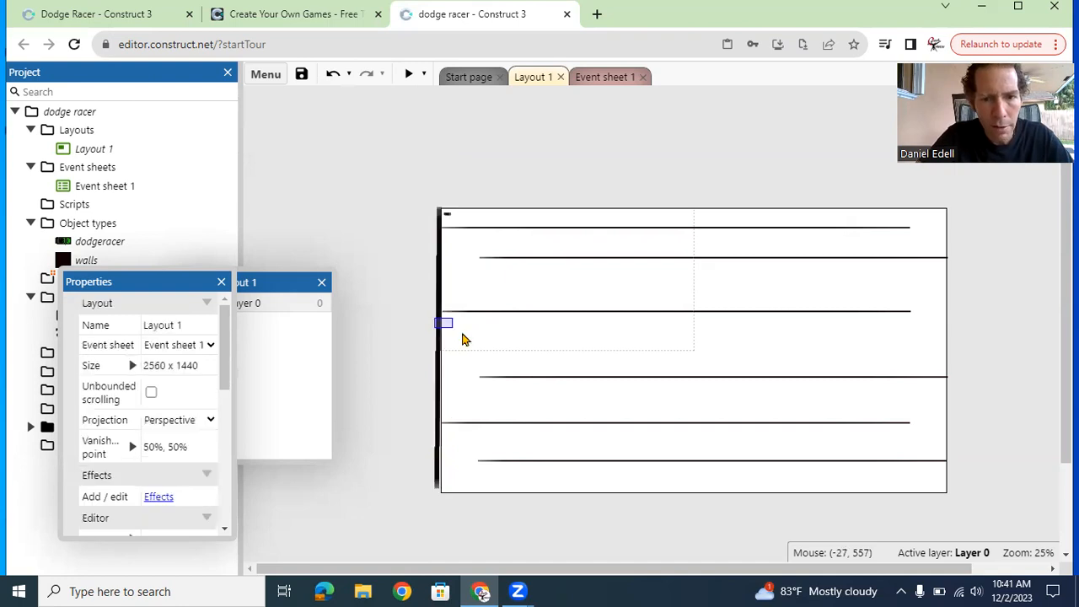
Copy the upright left wall onto the layout's right edge at position 2559, 708
click(440, 307)
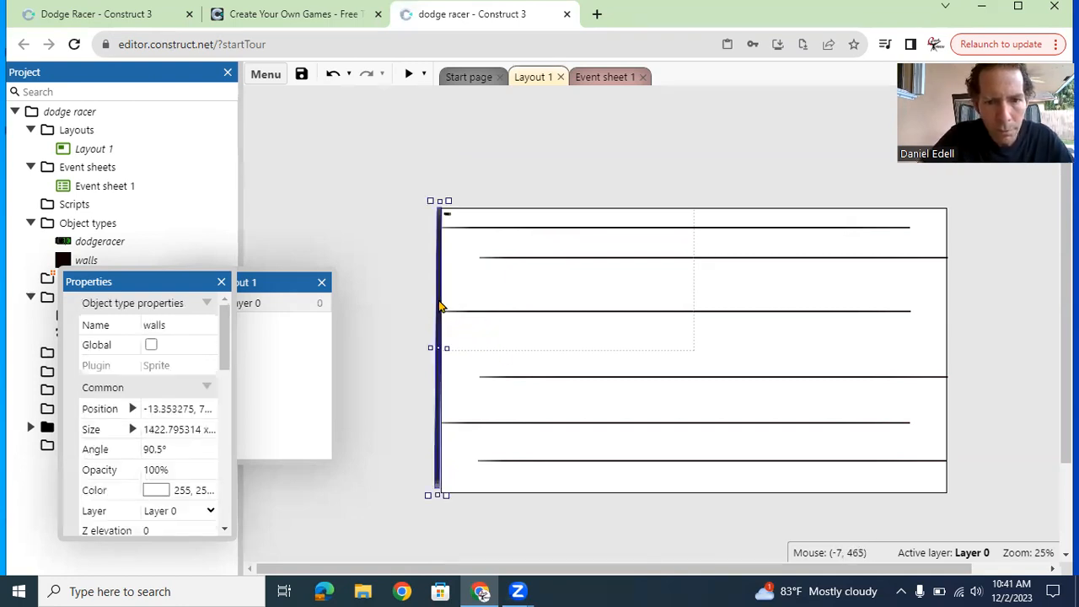
drag(441, 306, 934, 301)
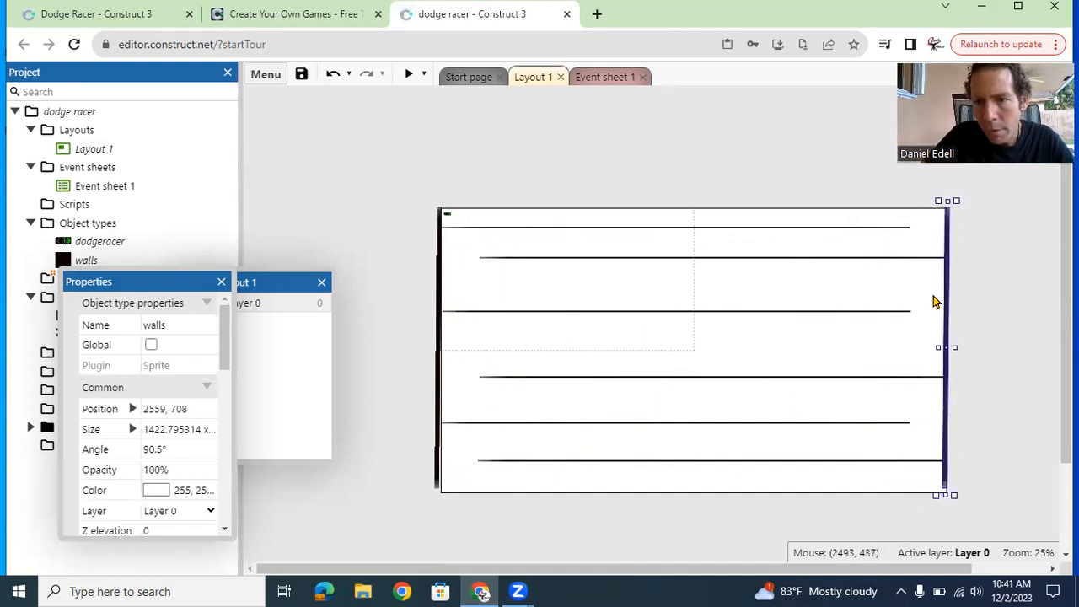
click(706, 232)
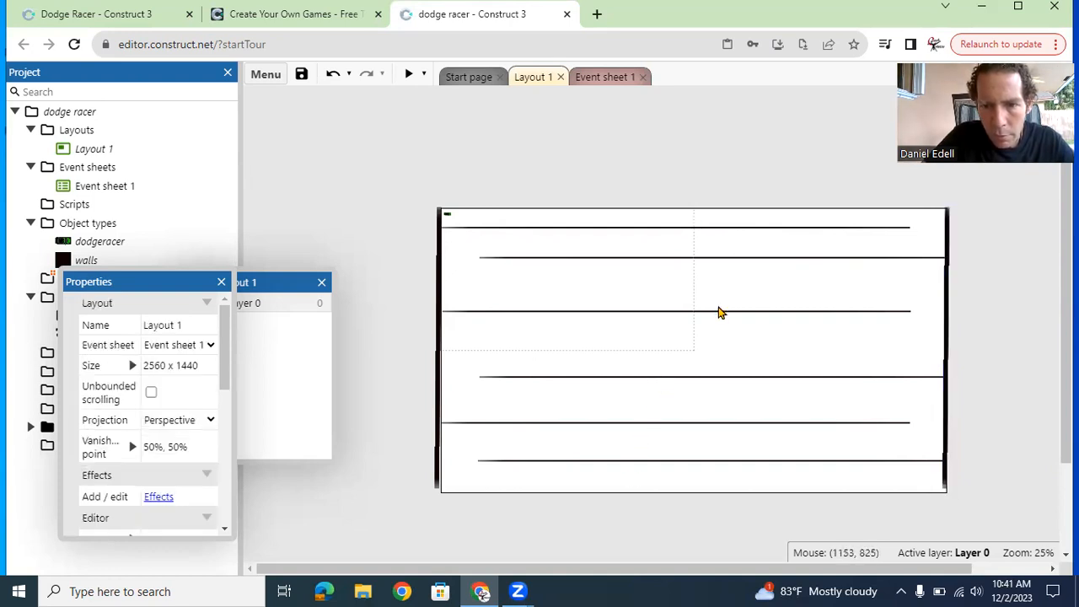
Copy a horizontal wall onto the layout's top edge and lengthen it to 2511 x 8 to span both side walls
click(718, 313)
drag(719, 319, 718, 215)
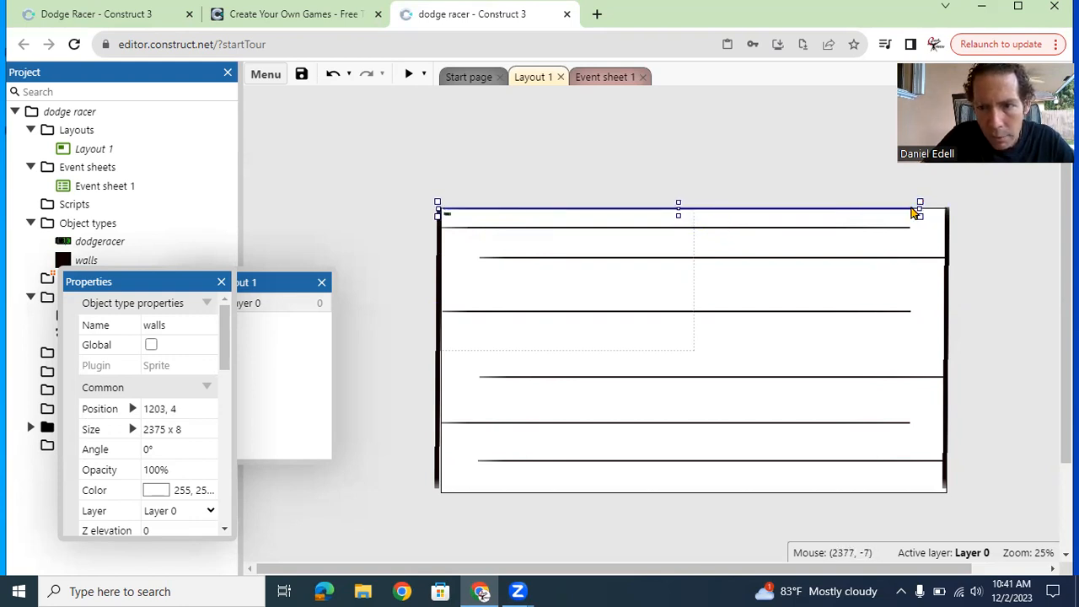
drag(920, 207, 948, 204)
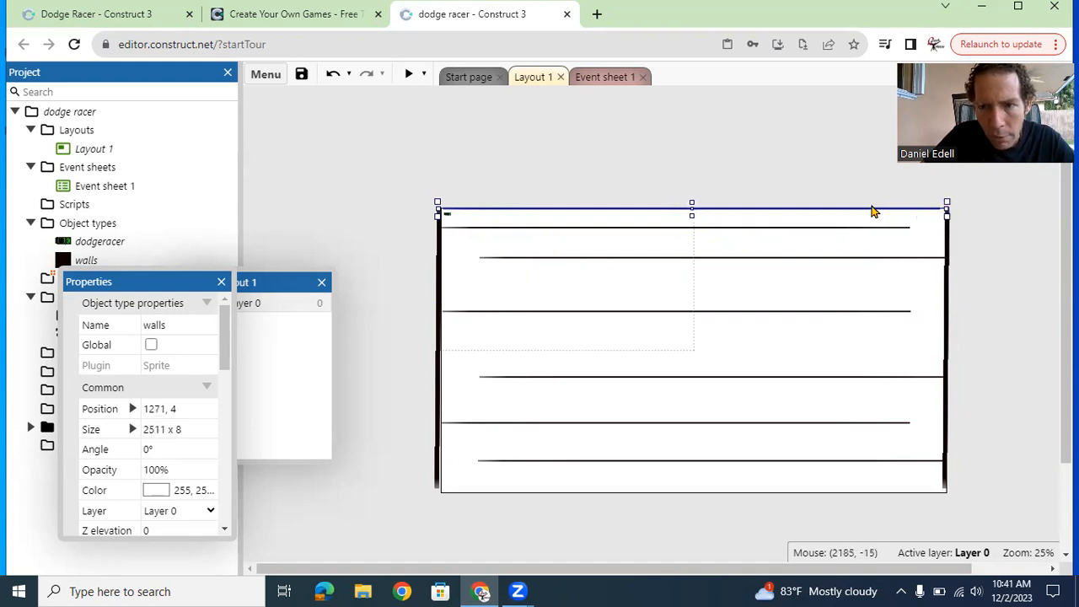
right_click(877, 301)
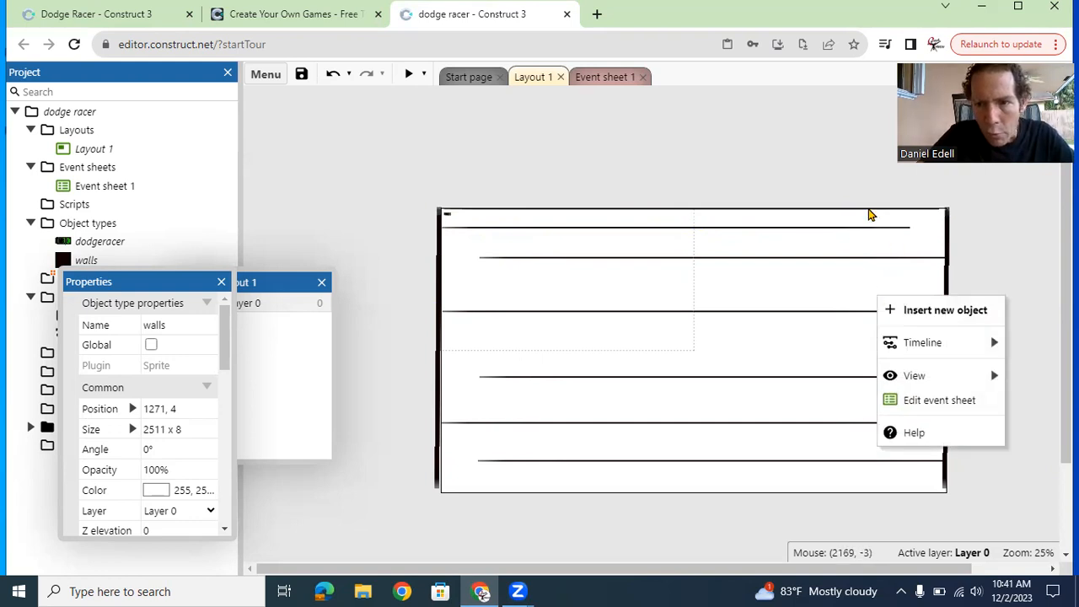
click(869, 214)
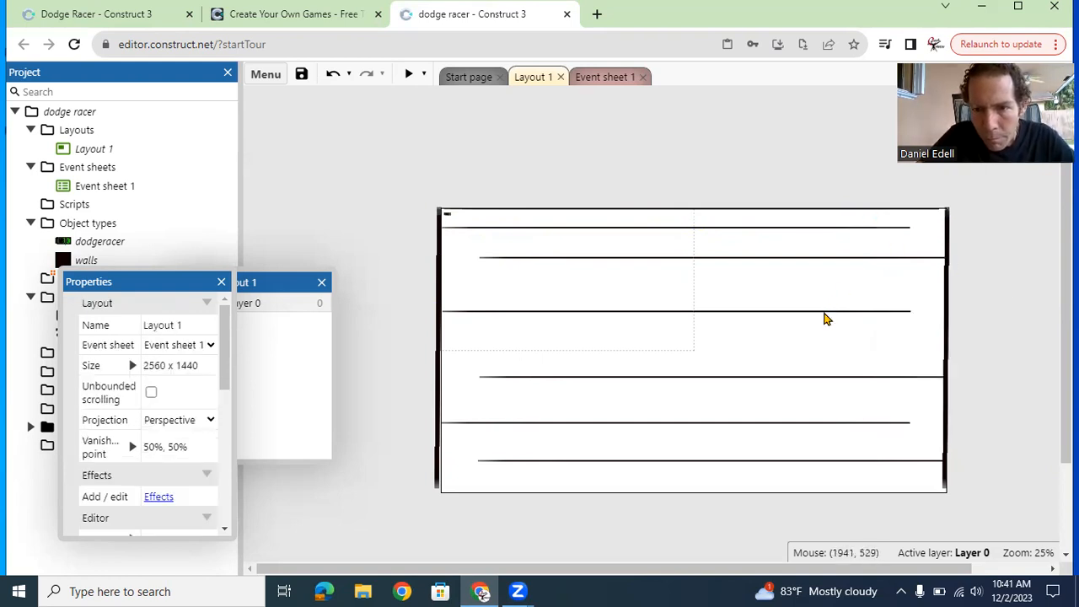
Copy the second horizontal wall onto the layout's bottom edge and lengthen it to reach the right side wall
click(839, 258)
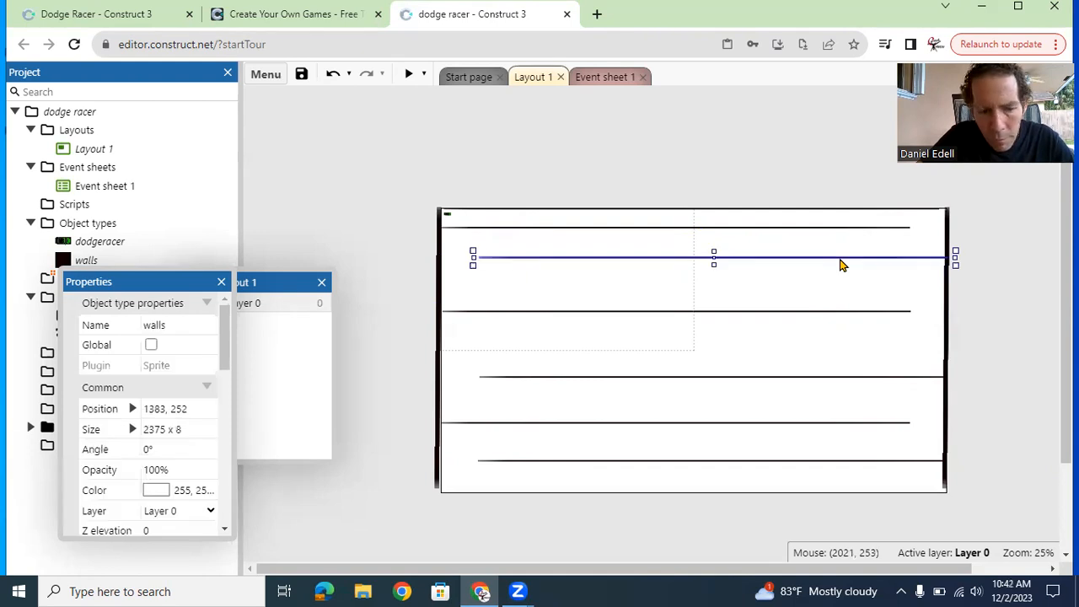
drag(839, 264, 800, 500)
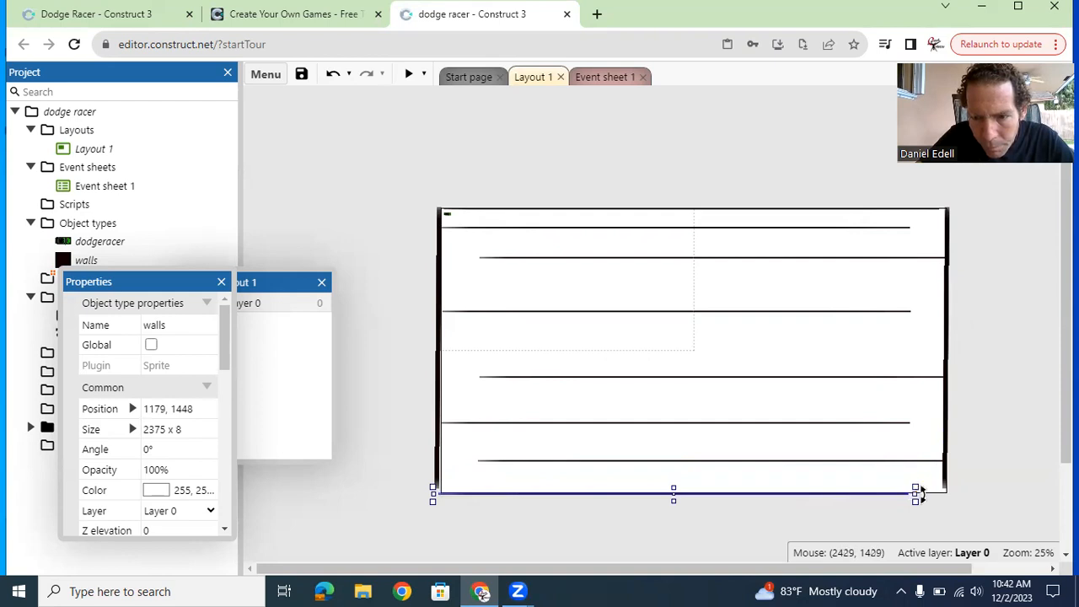
drag(915, 493, 946, 493)
click(988, 456)
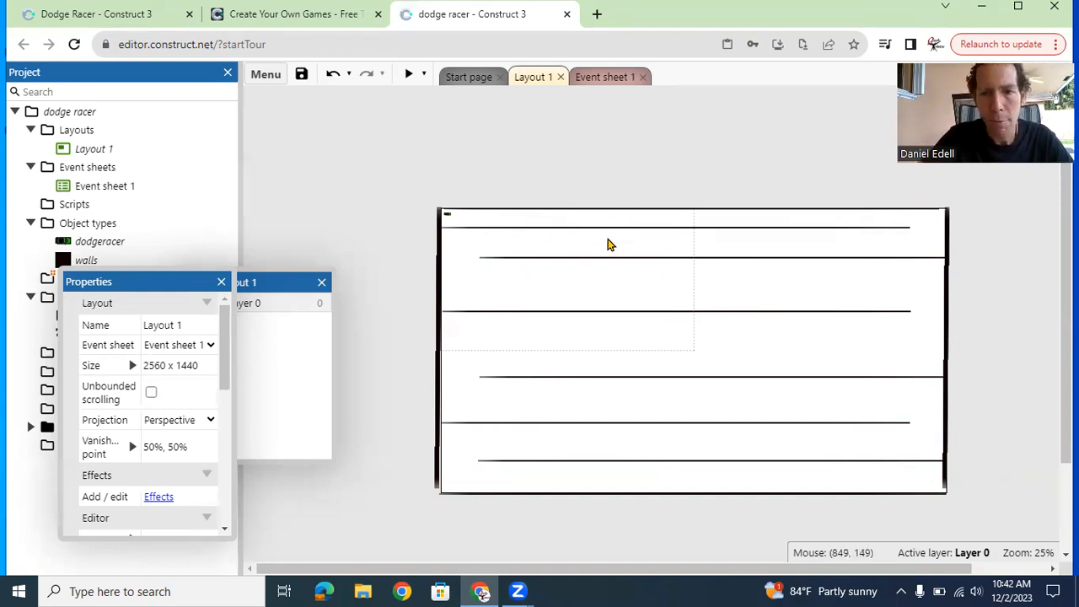
Insert a Tiled Background object named grass into Layout 1
right_click(607, 239)
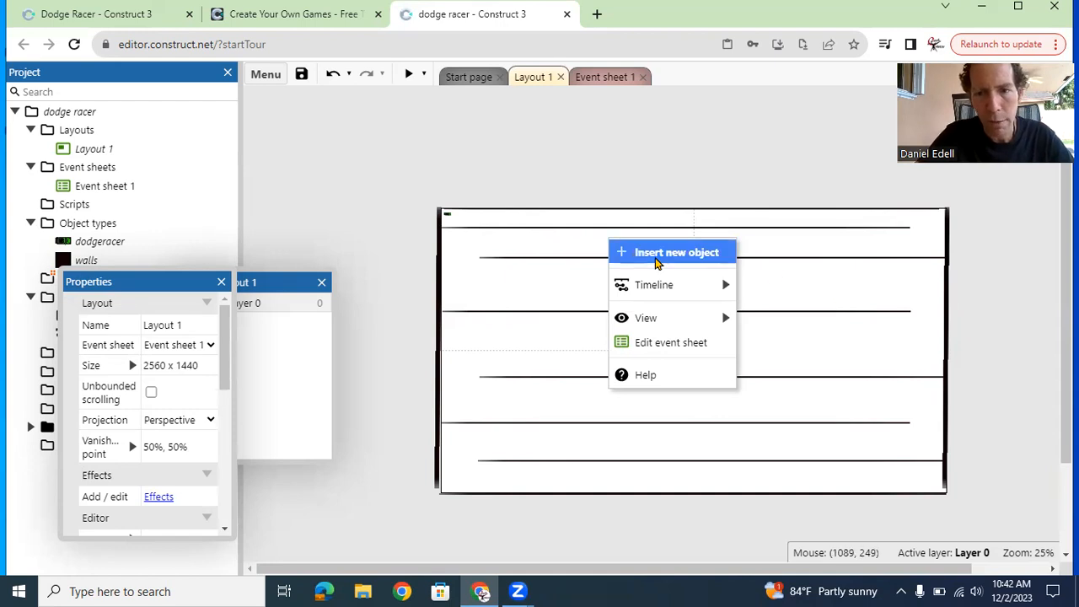
click(657, 256)
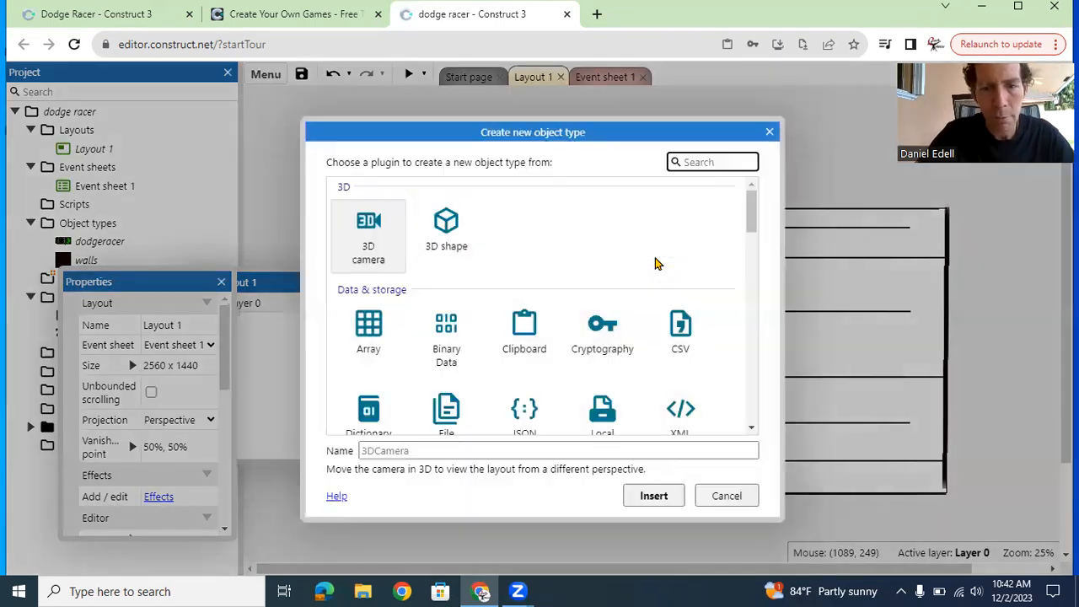
text(tiled)
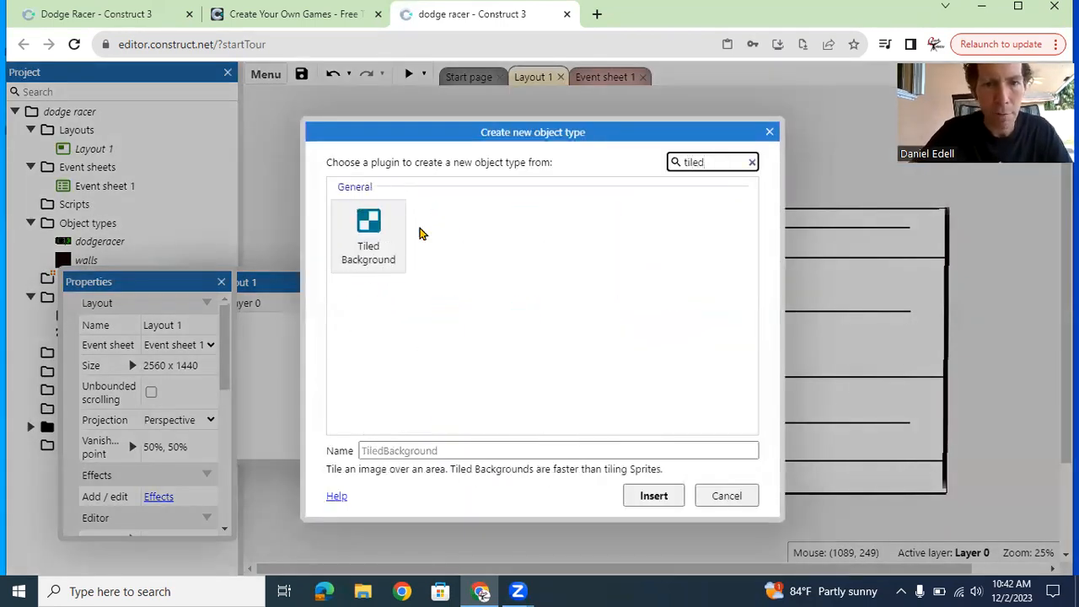
click(371, 229)
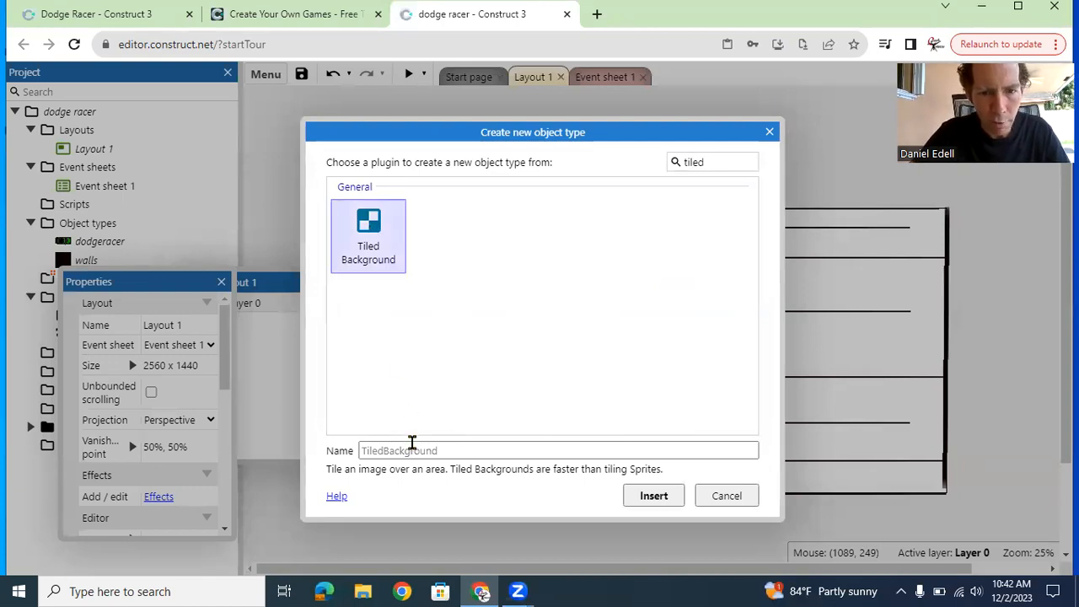
click(411, 443)
text(grass)
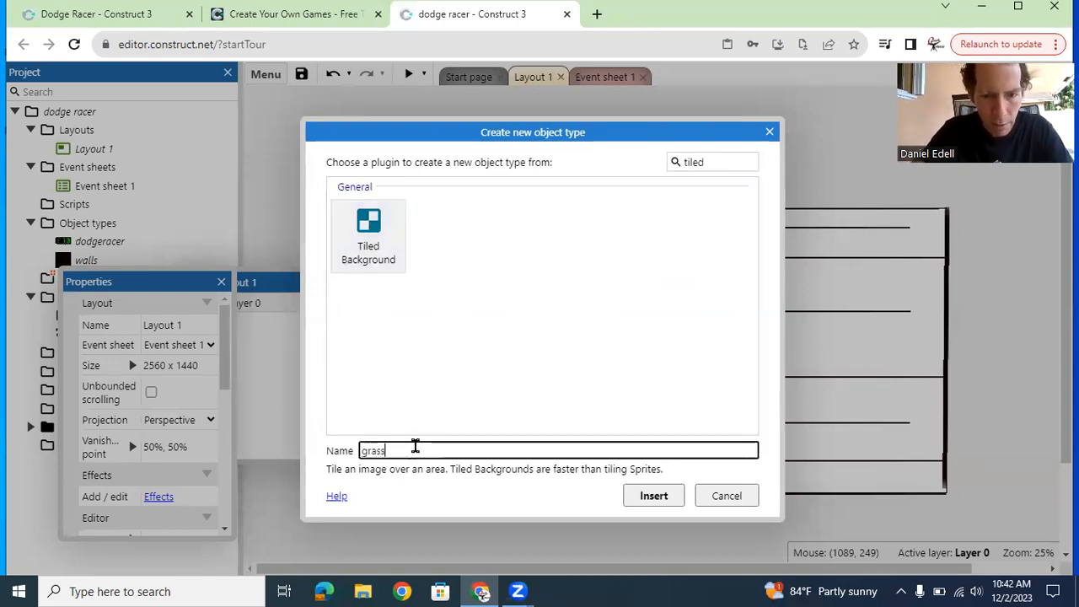
click(651, 495)
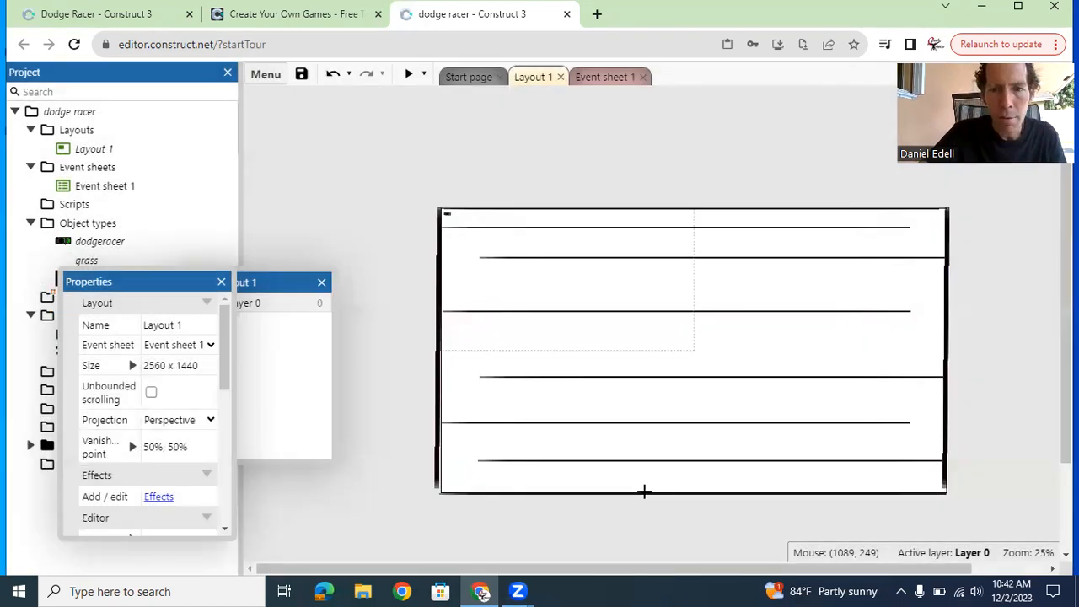
click(556, 296)
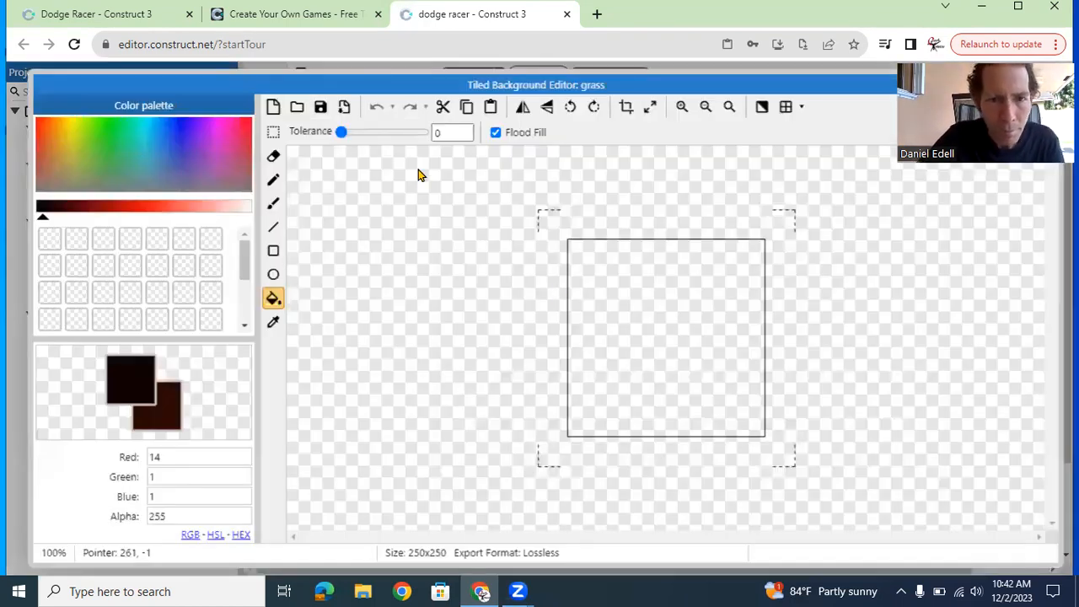
Load the green grass picture from the Pictures folder as the grass object's image
click(297, 107)
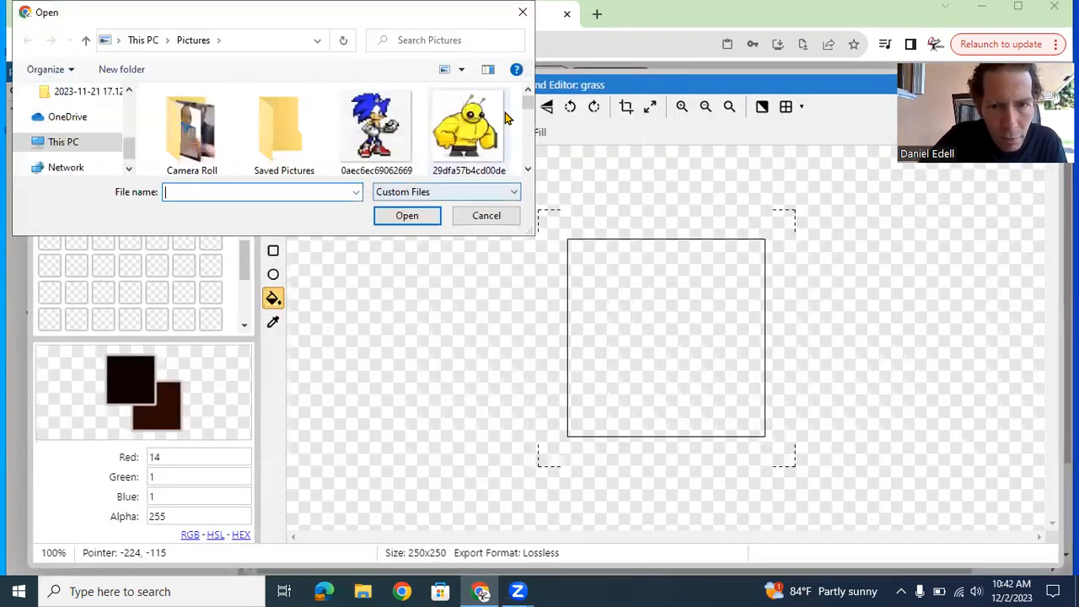
mouse_move(526, 107)
mouse_down()
mouse_move(523, 167)
mouse_move(522, 145)
mouse_move(464, 156)
mouse_move(528, 149)
mouse_move(524, 118)
mouse_up()
click(277, 158)
double_click(177, 146)
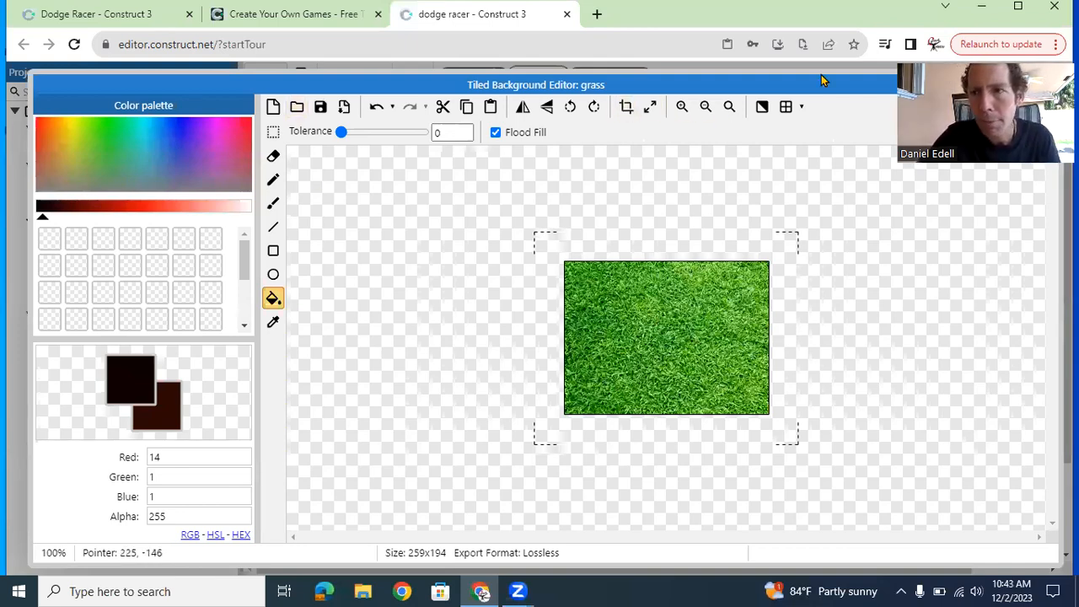
click(1053, 7)
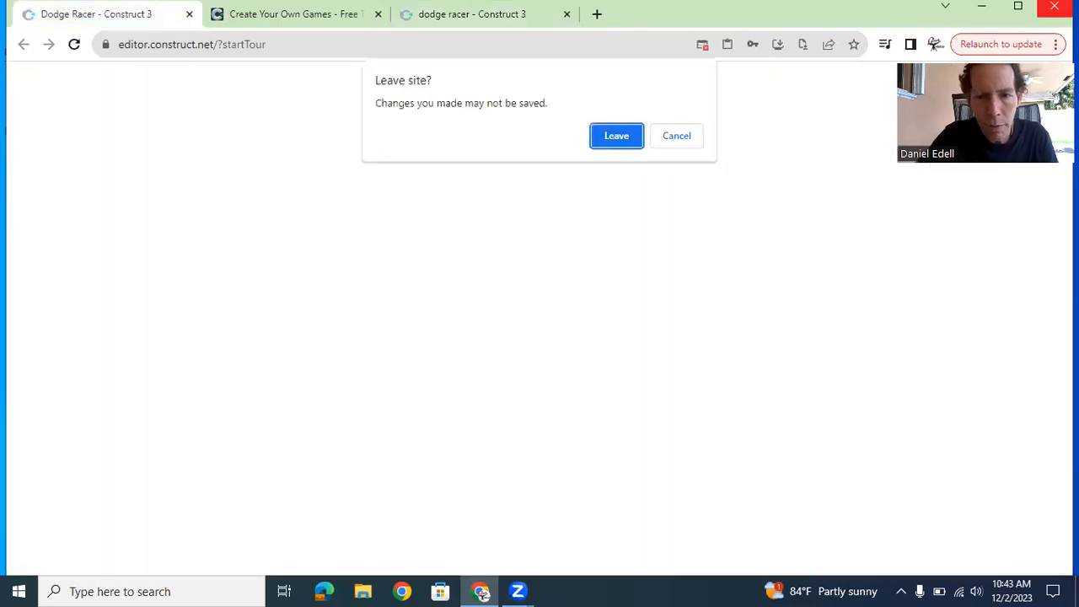
click(679, 136)
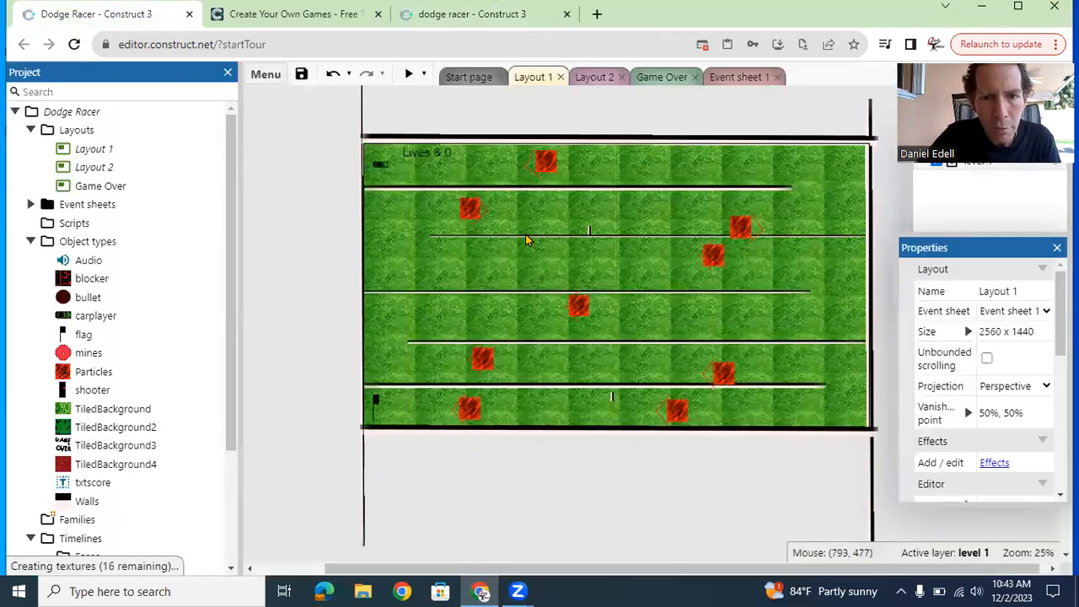
click(321, 22)
key(ctrl+Tab)
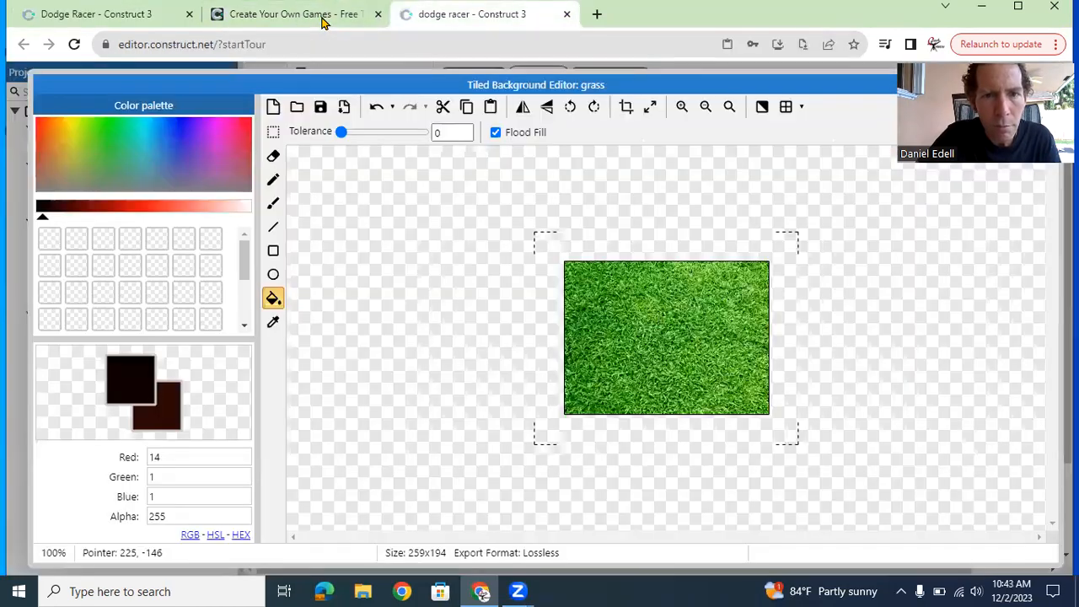
Close the grass image editor and stretch the grass to 2552 x 1448 so it covers the whole layout inside the walls
drag(898, 86, 878, 93)
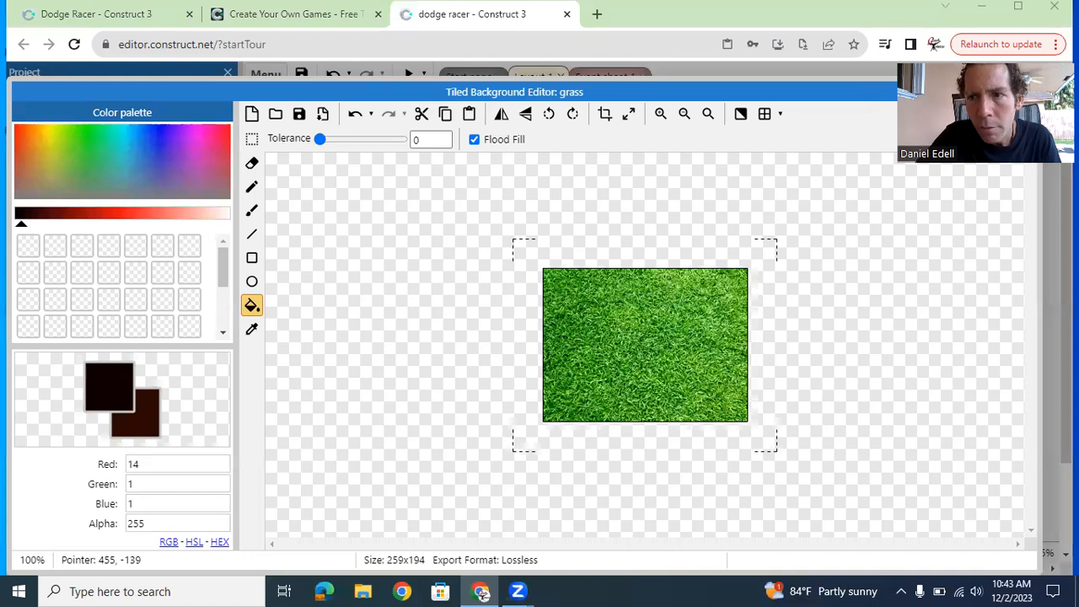
click(1025, 94)
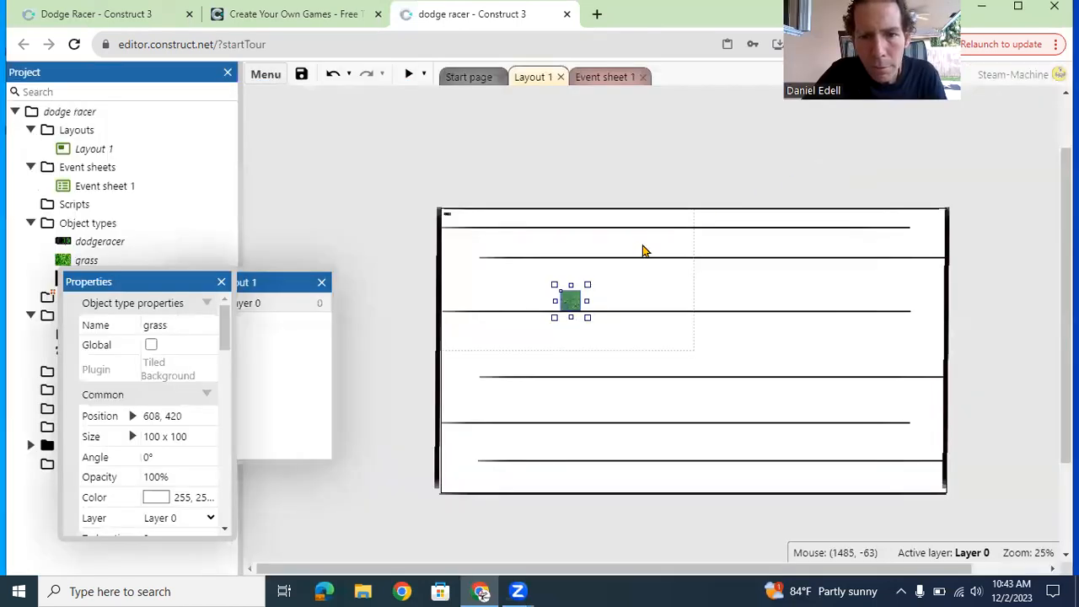
drag(492, 270, 428, 199)
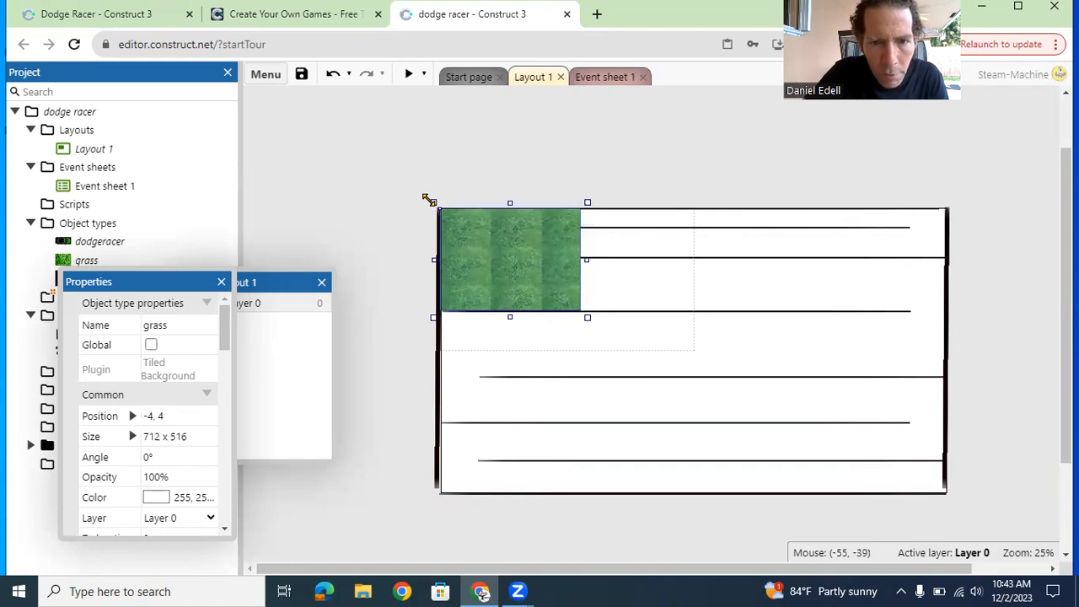
drag(590, 319, 950, 502)
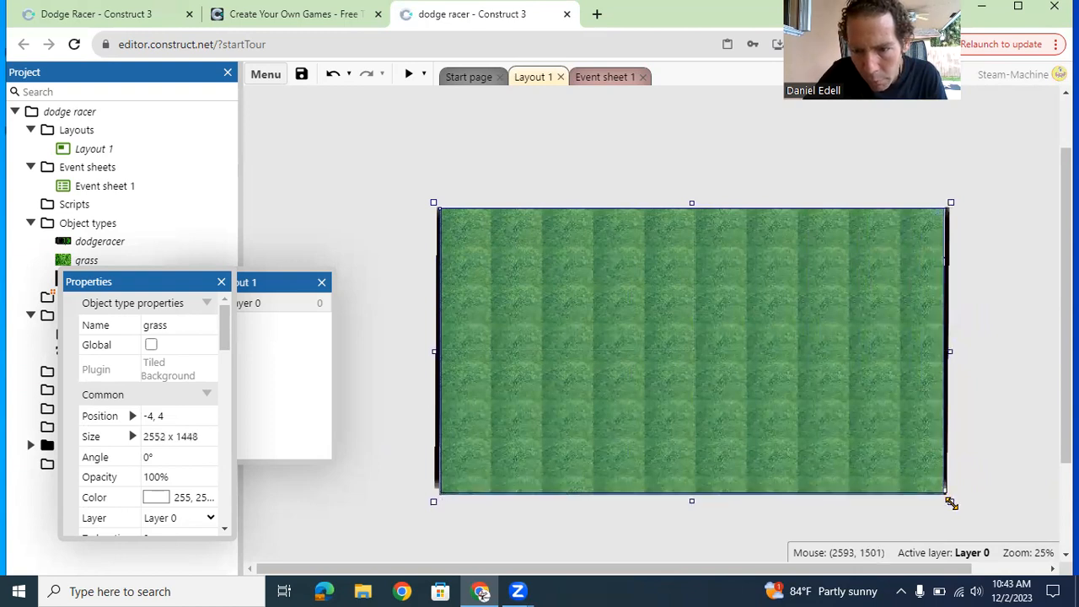
Send the grass background to the bottom of its layer, behind the walls and the car
right_click(691, 382)
mouse_move(740, 164)
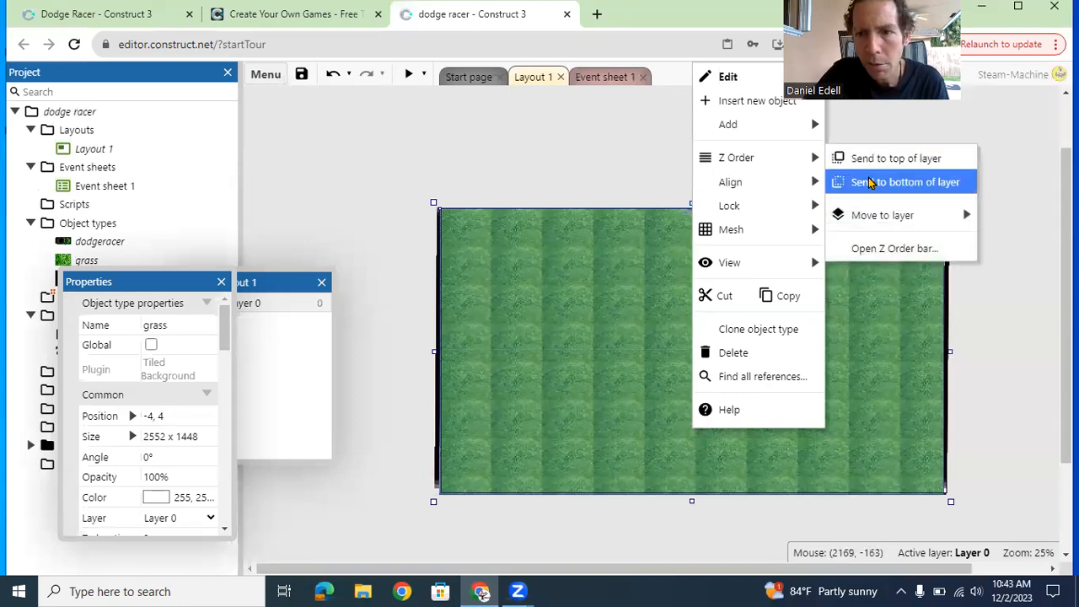
click(868, 182)
click(590, 151)
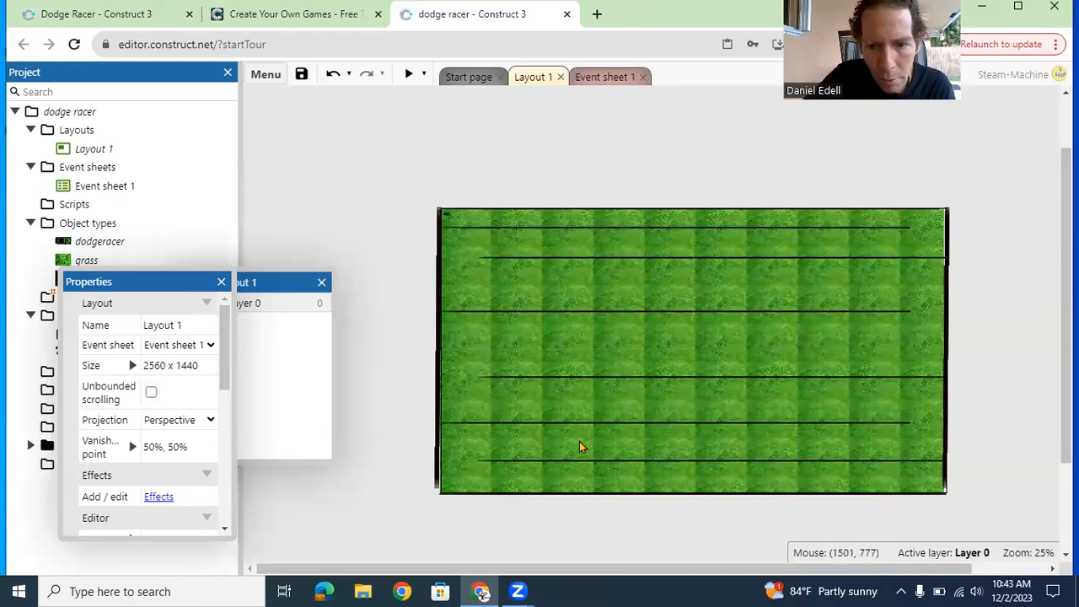
Insert a Sprite object named mines in the layout's top lane, at about 840, 52
click(594, 225)
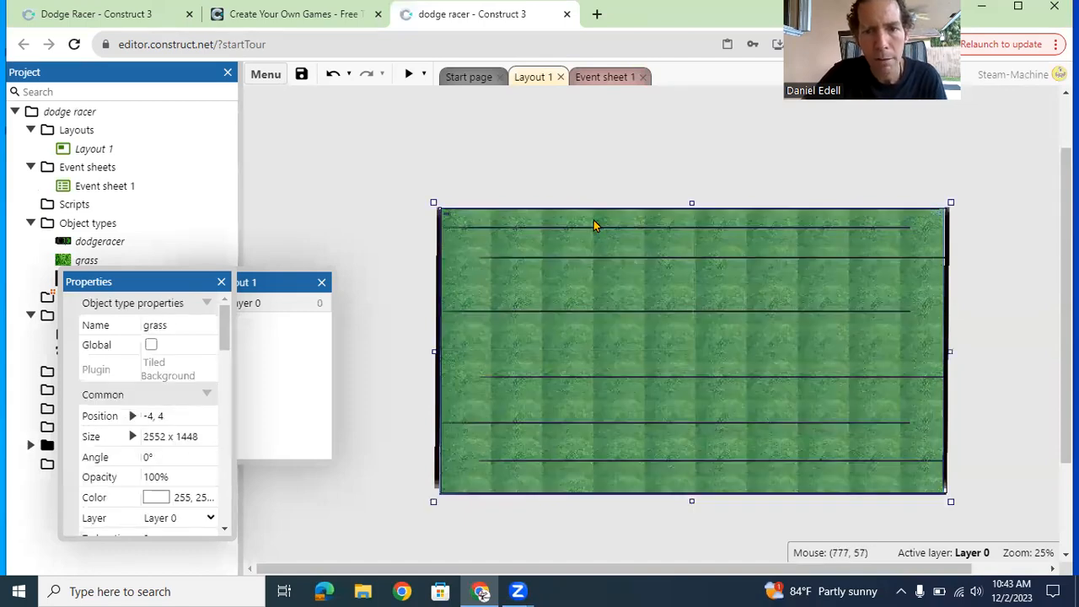
right_click(594, 225)
click(619, 99)
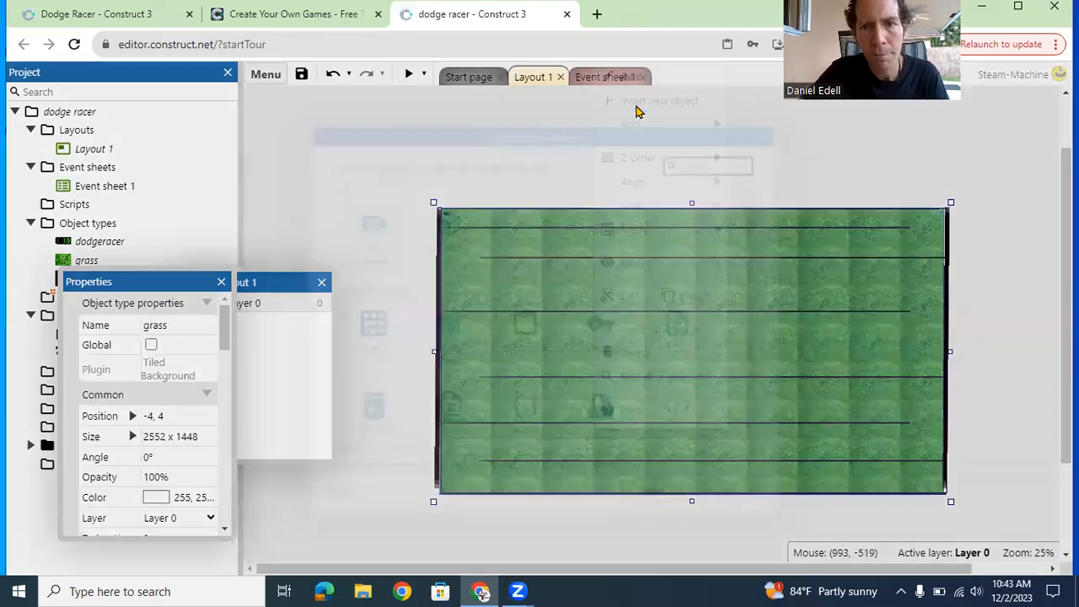
text(spr)
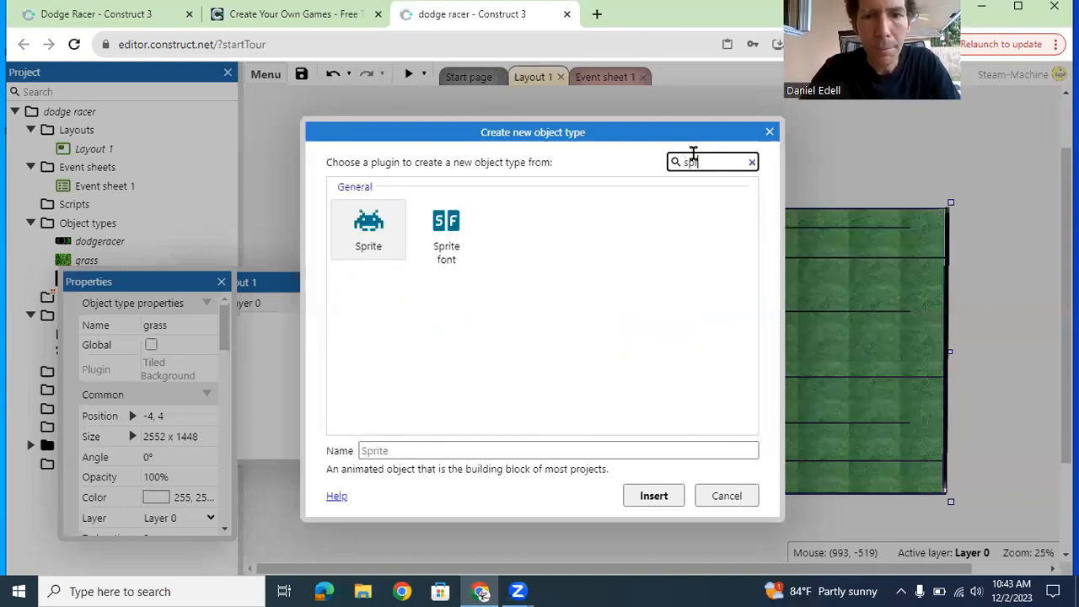
click(374, 246)
click(448, 455)
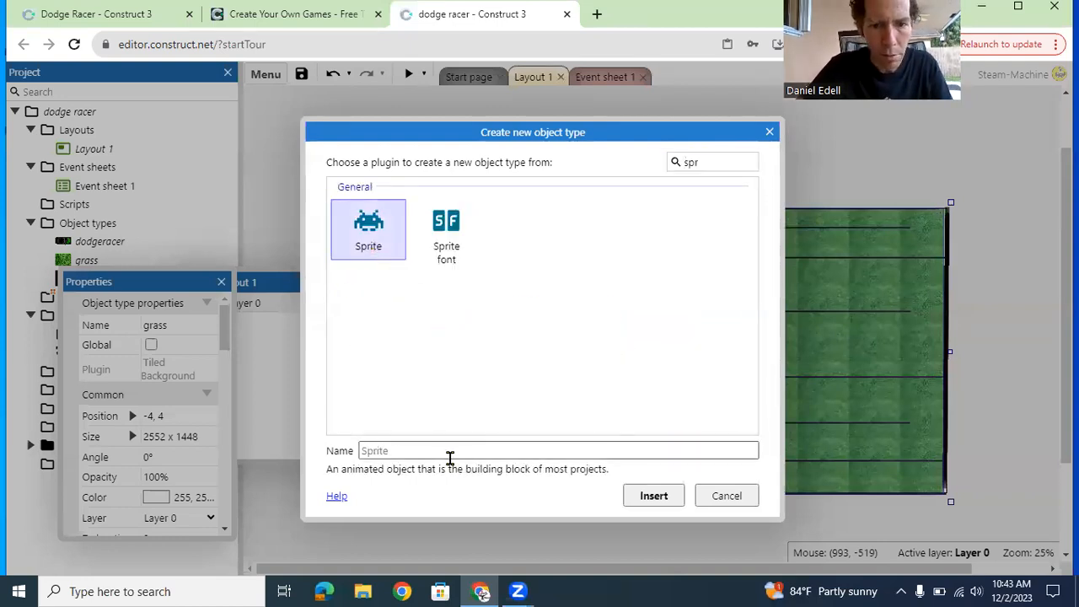
text(mines)
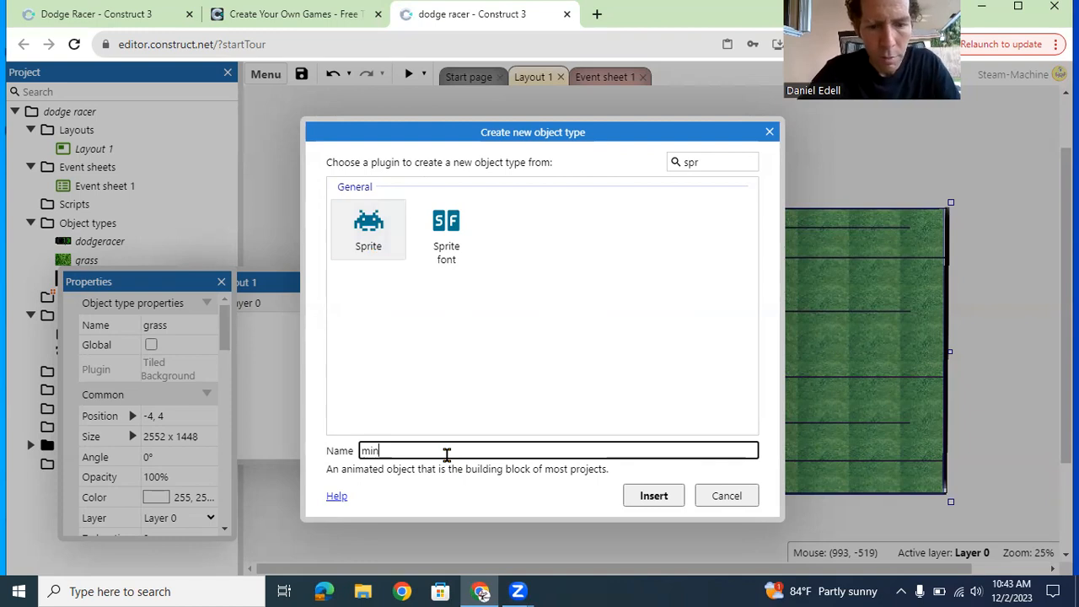
click(649, 497)
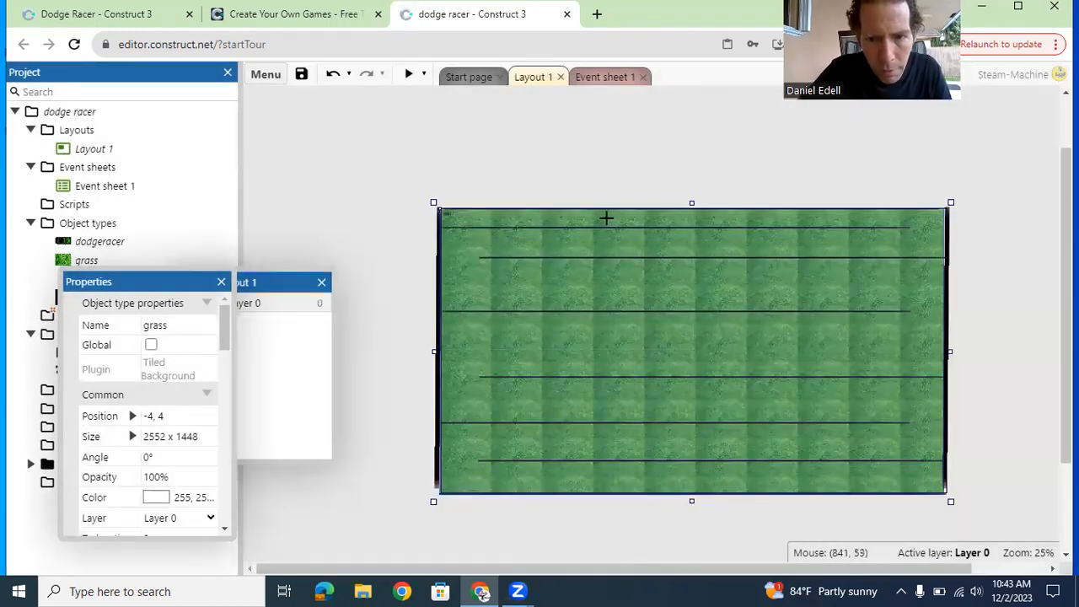
click(606, 218)
Draw a filled red ellipse, about 39 by 36 px in radius, as the mines sprite's image
click(251, 306)
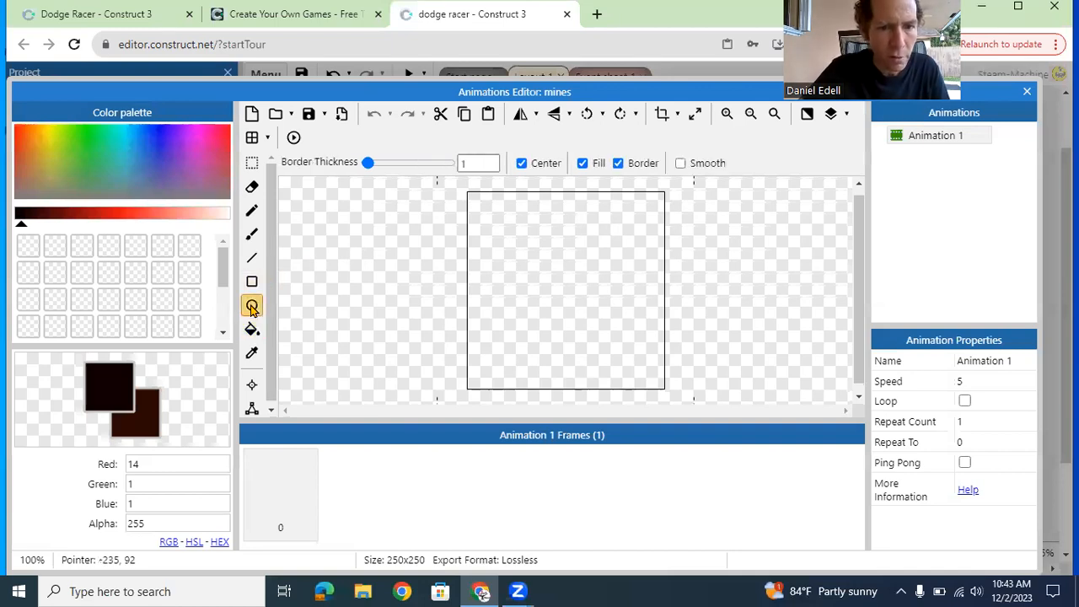
click(220, 134)
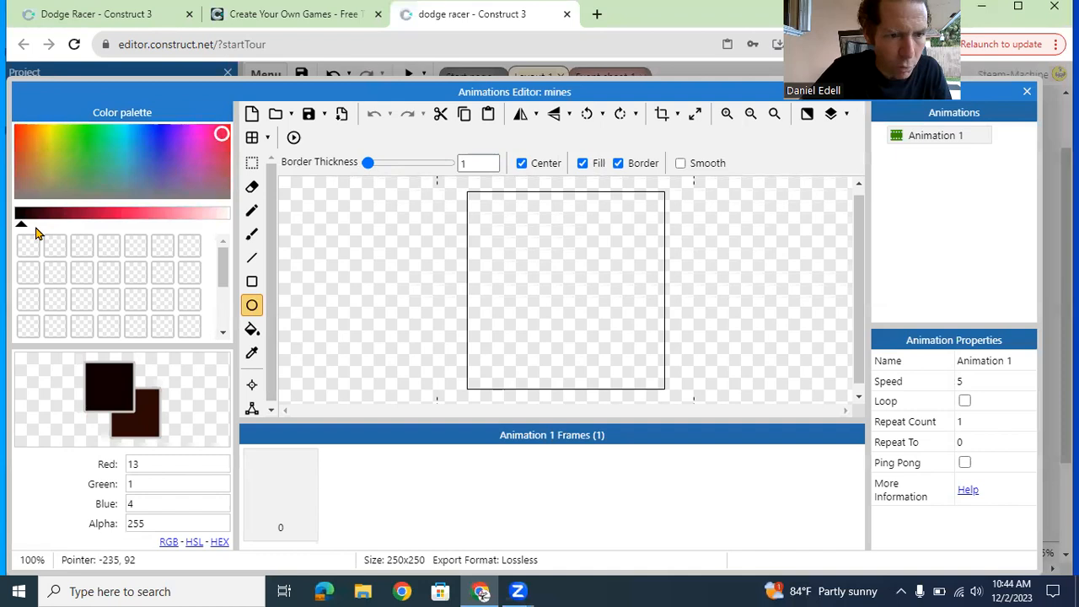
drag(22, 230, 123, 224)
drag(222, 135, 15, 131)
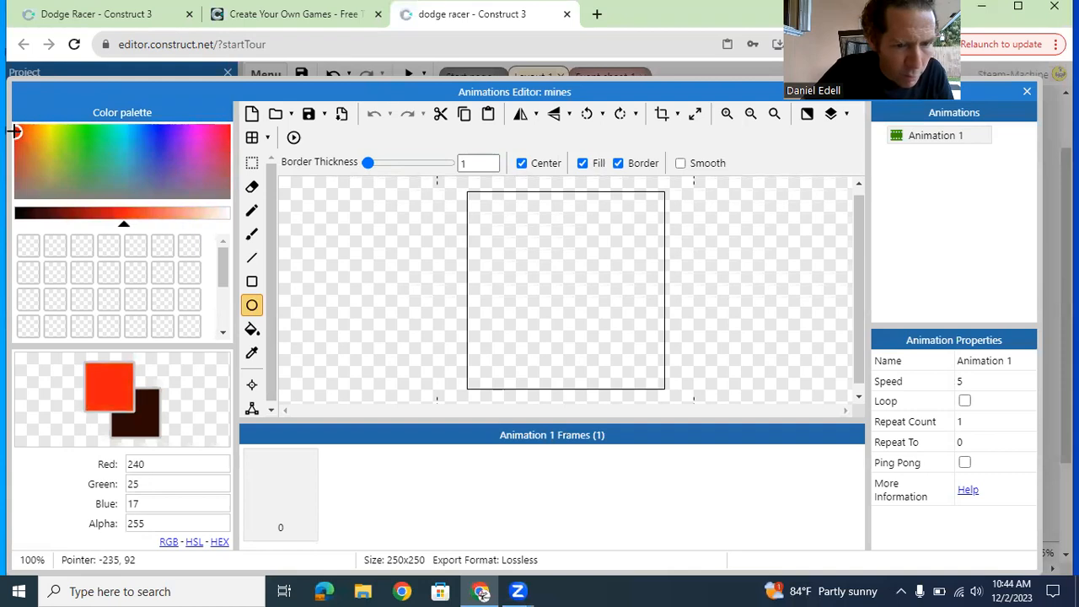
click(251, 306)
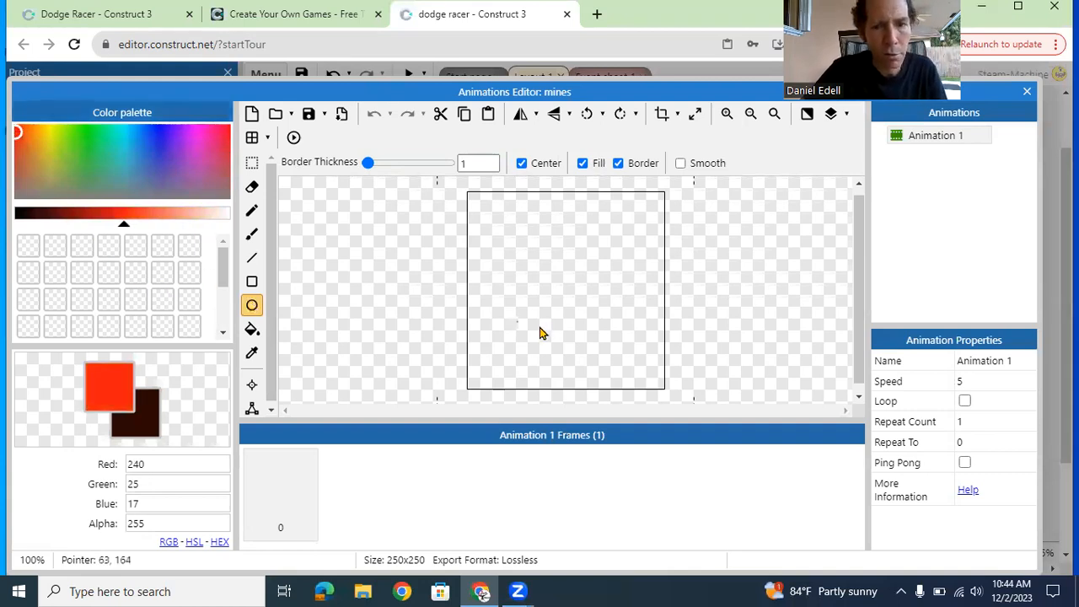
drag(573, 311, 540, 281)
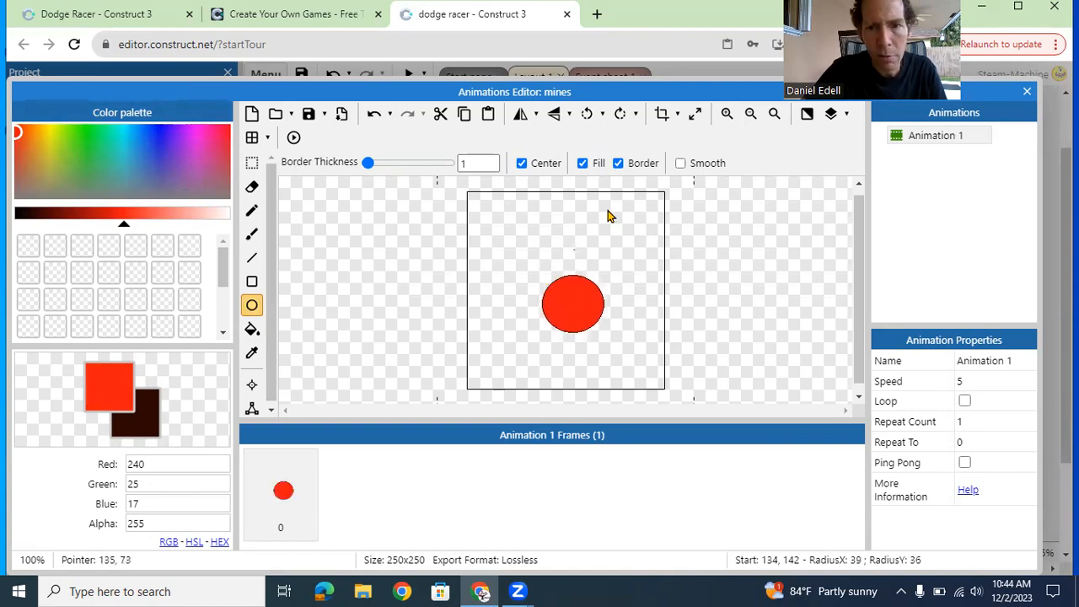
Crop the mines image to the red circle, set its origin near the centre at 42, 39, and close the editor
click(661, 118)
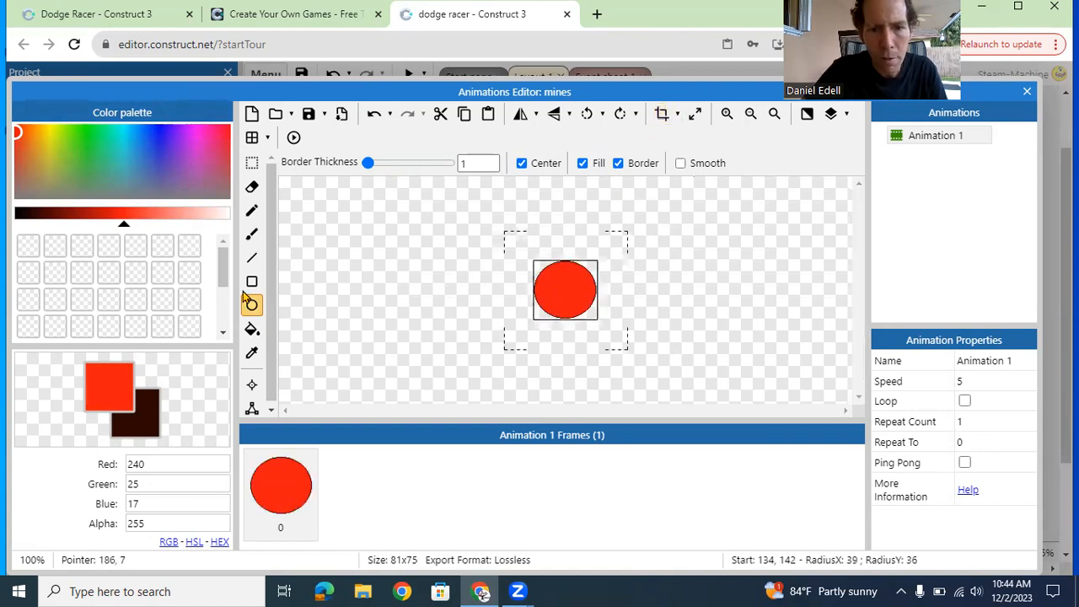
click(253, 385)
click(567, 292)
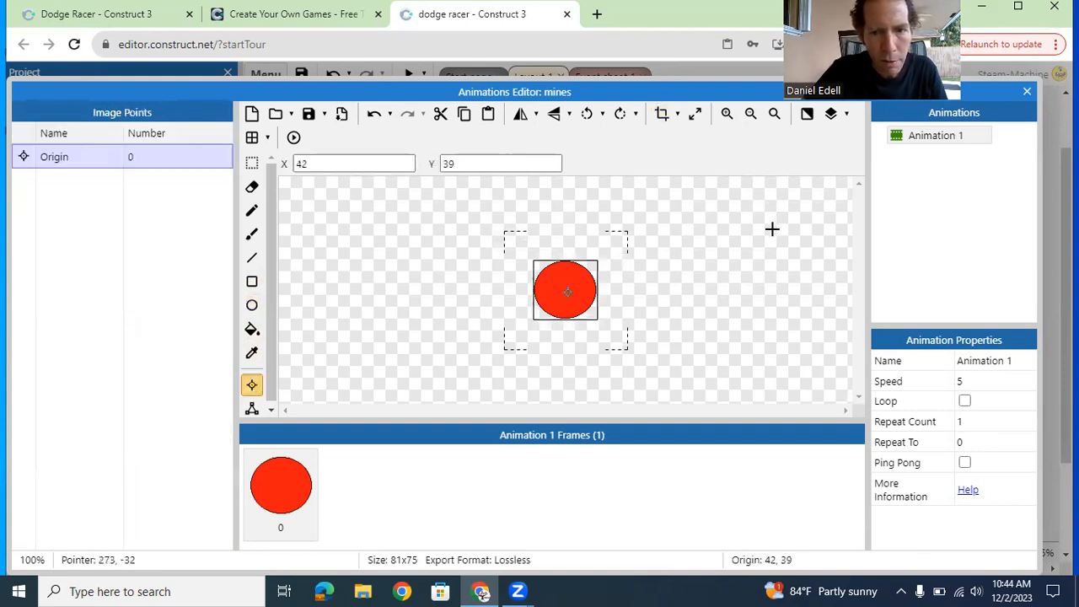
click(1026, 91)
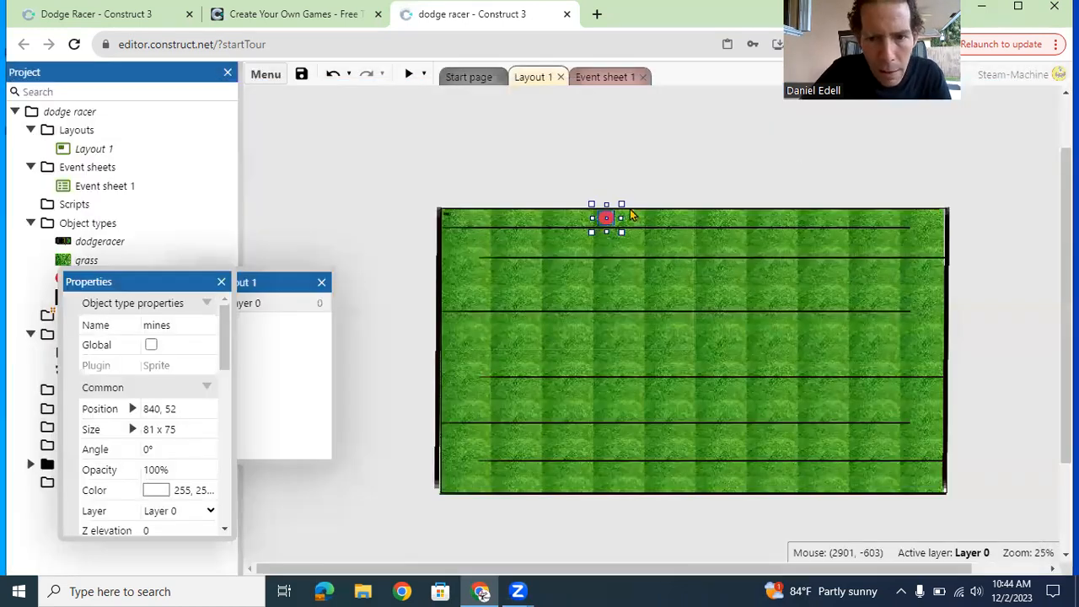
Shrink the mine to 41 x 47 and place one copy in each of the six lanes below, staggered around the middle
drag(621, 203, 614, 209)
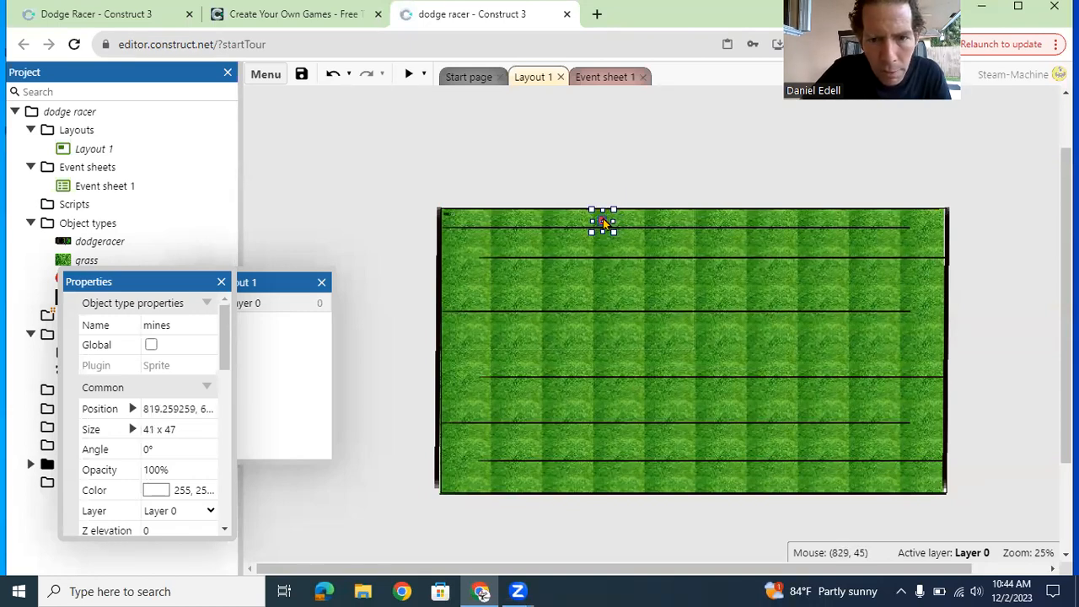
ctrl+drag(604, 222, 648, 481)
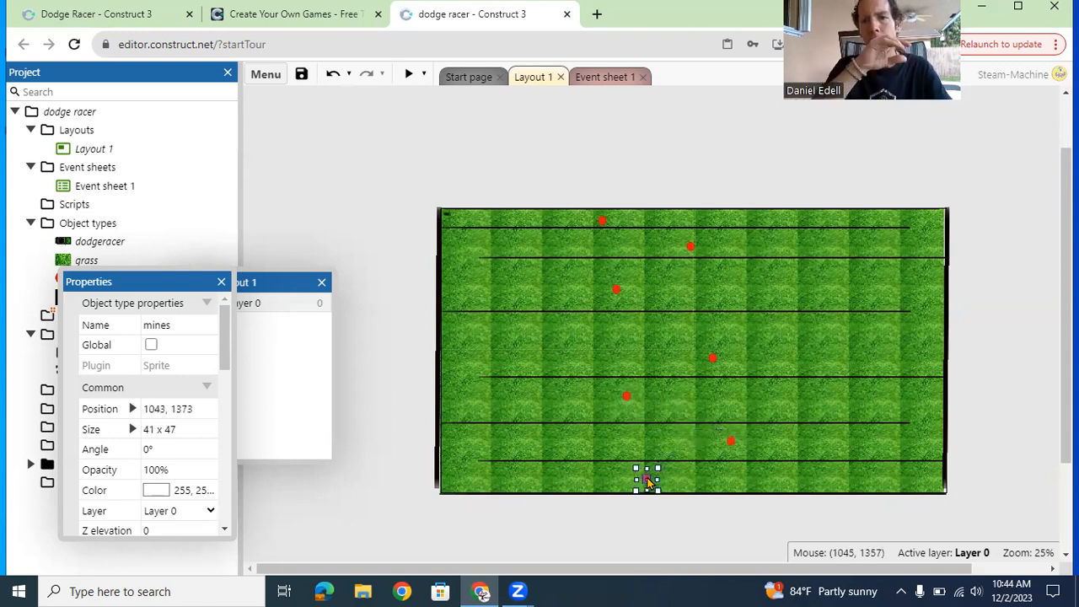
Insert a Sprite object named finishflag at the lower-left end of the layout's bottom lane
click(454, 478)
right_click(456, 479)
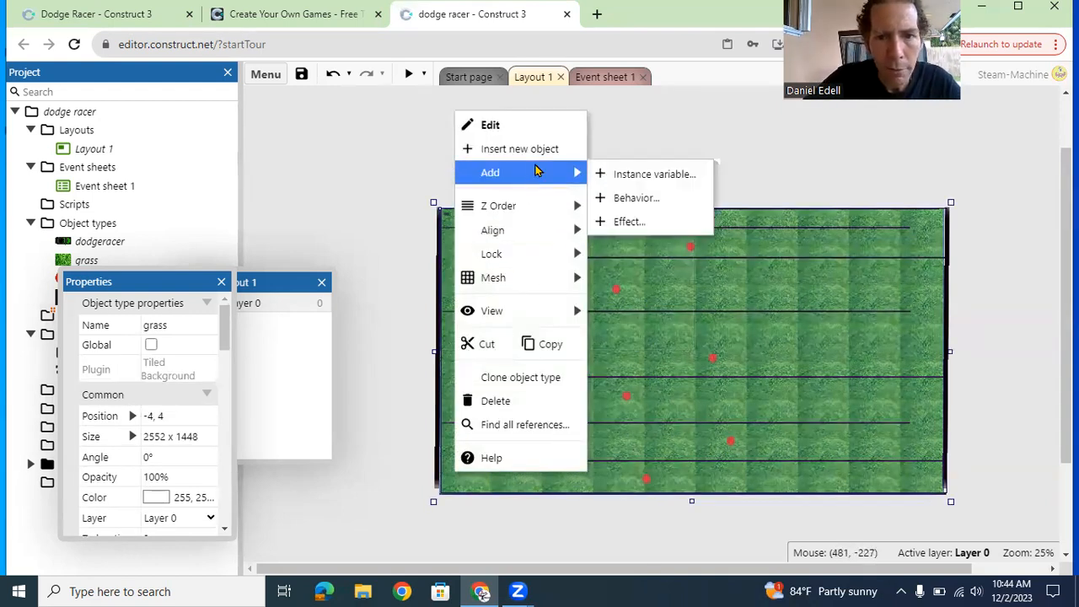
click(543, 149)
text(sprite)
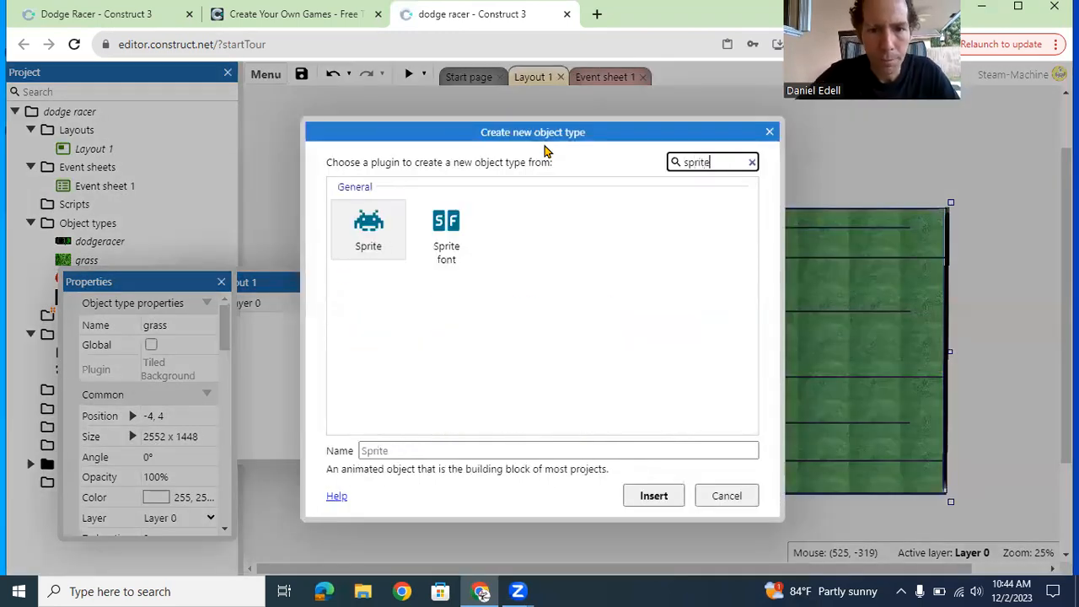
click(376, 228)
click(416, 450)
text(fihinshflag)
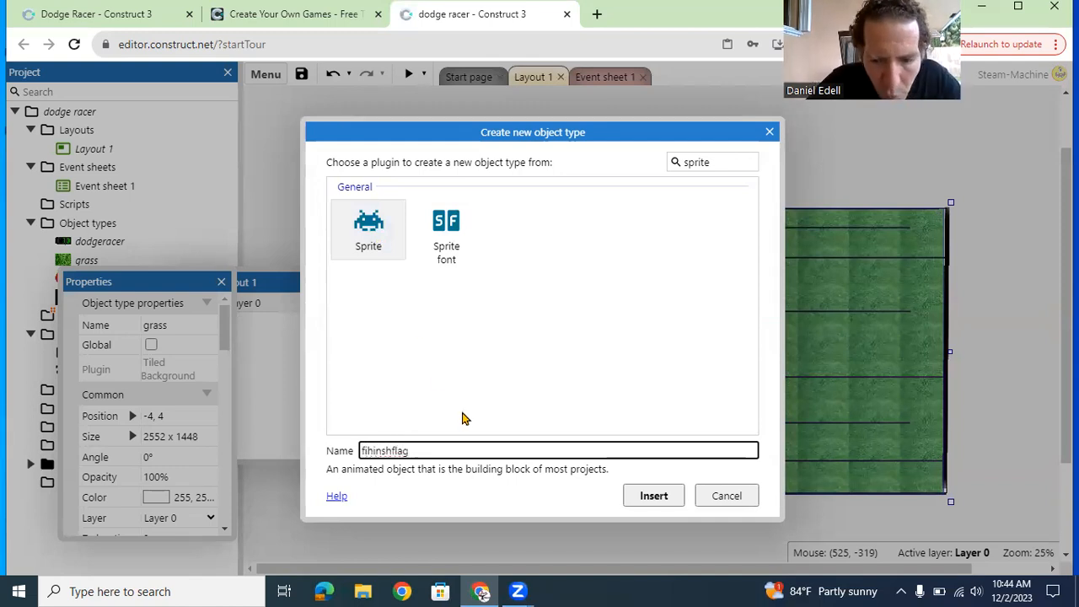
key(BackSpace)
key(BackSpace)
key(BackSpace)
key(BackSpace)
key(BackSpace)
key(BackSpace)
key(BackSpace)
key(BackSpace)
key(BackSpace)
key(BackSpace)
text(f)
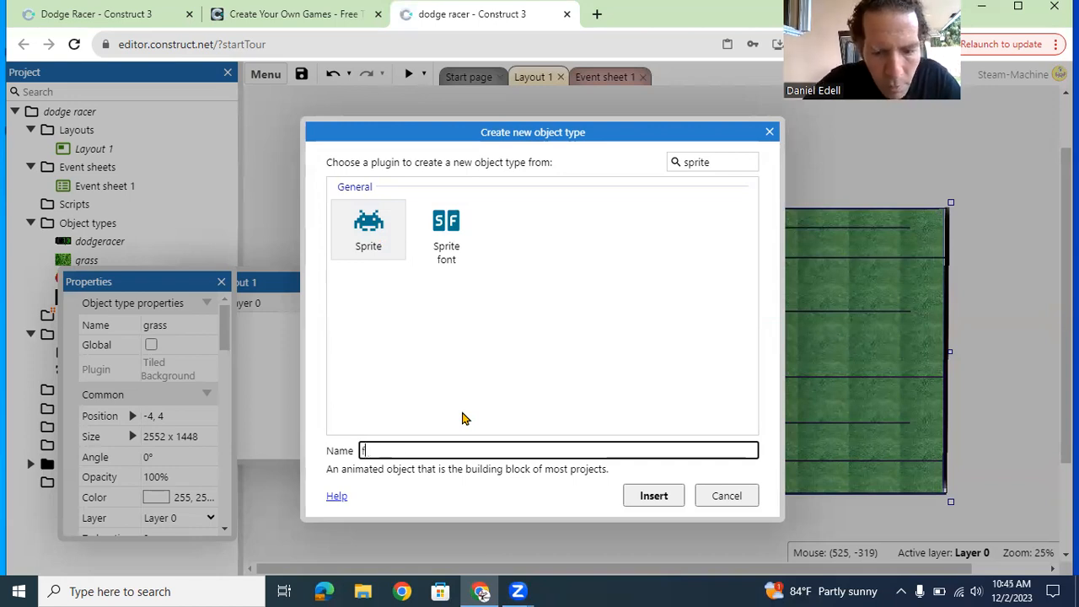
text(inishflag)
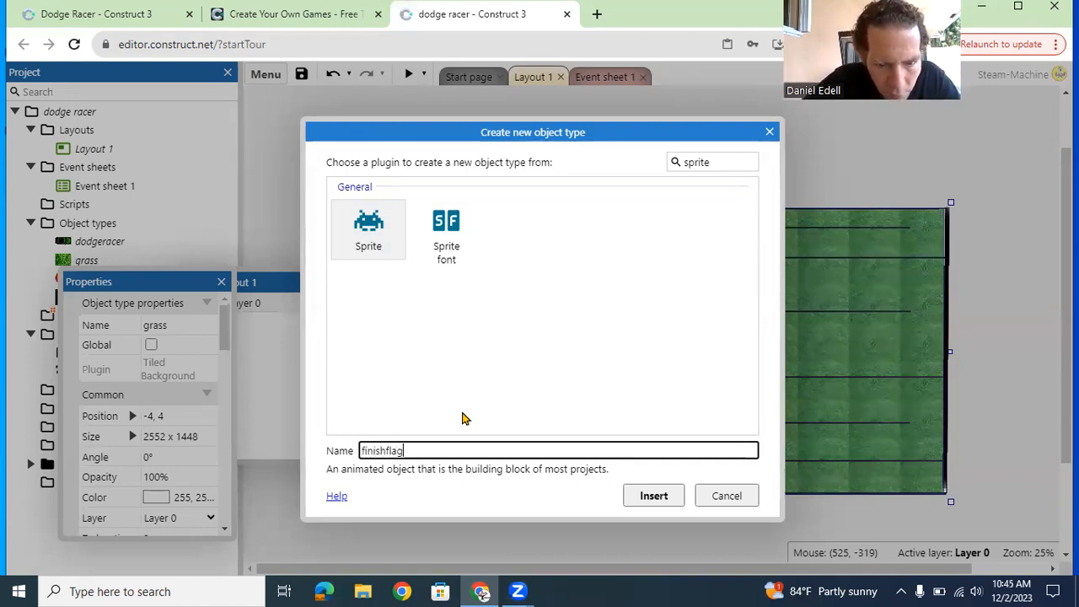
click(644, 496)
click(456, 482)
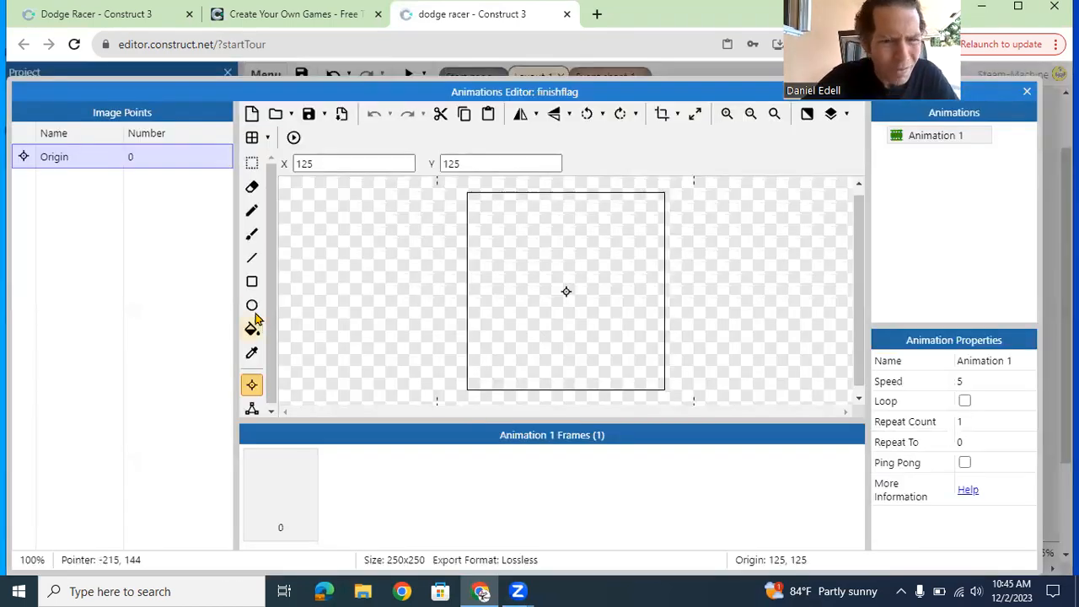
Draw the flagpole as a near-black vertical line, 4 px thick and about 171 px long, up from the canvas's bottom centre
click(251, 261)
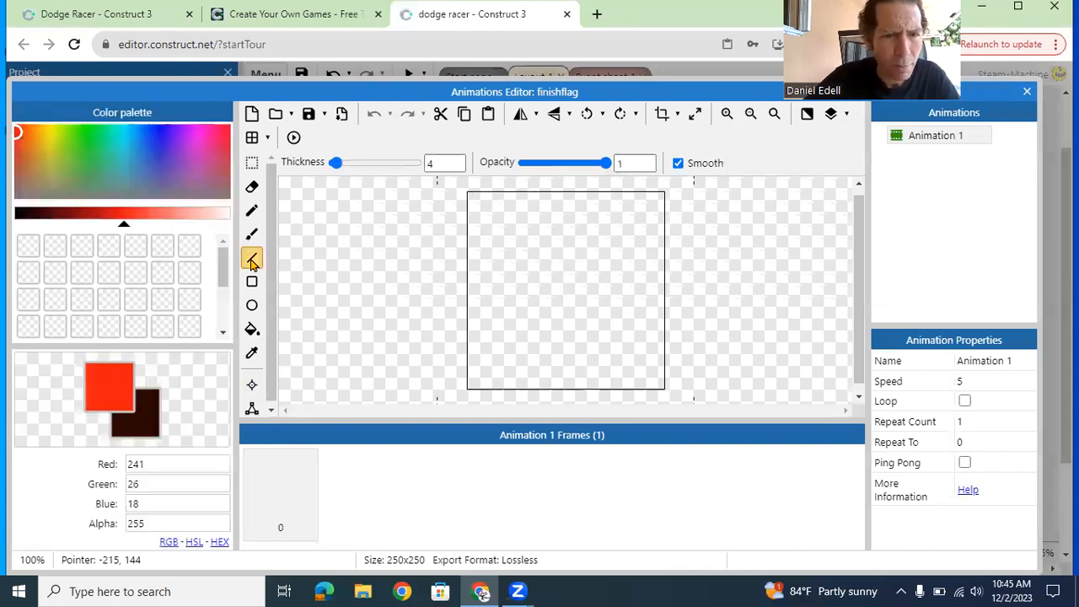
click(149, 424)
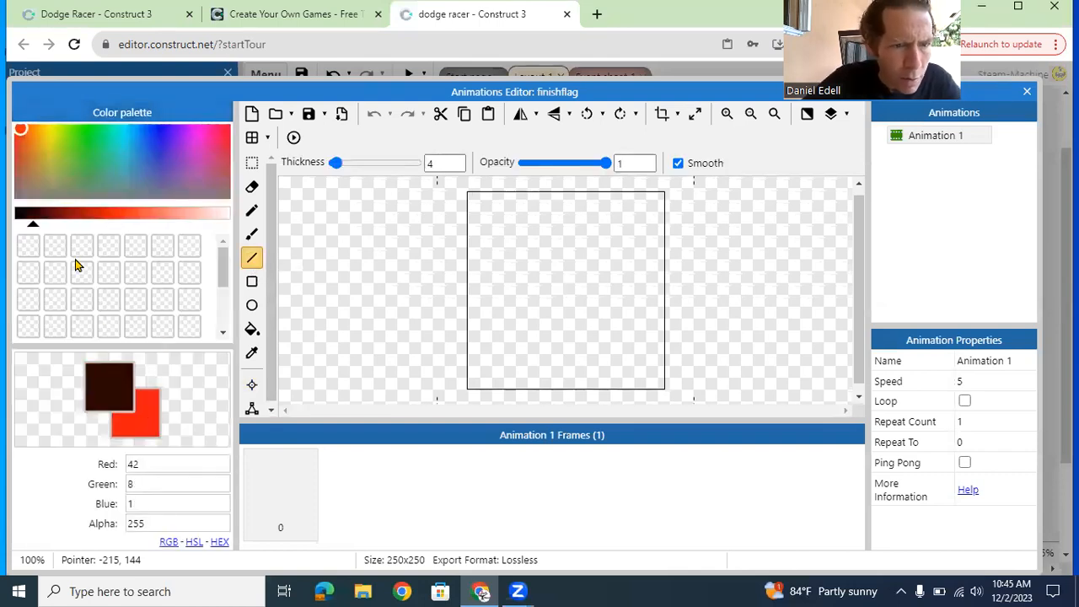
click(25, 223)
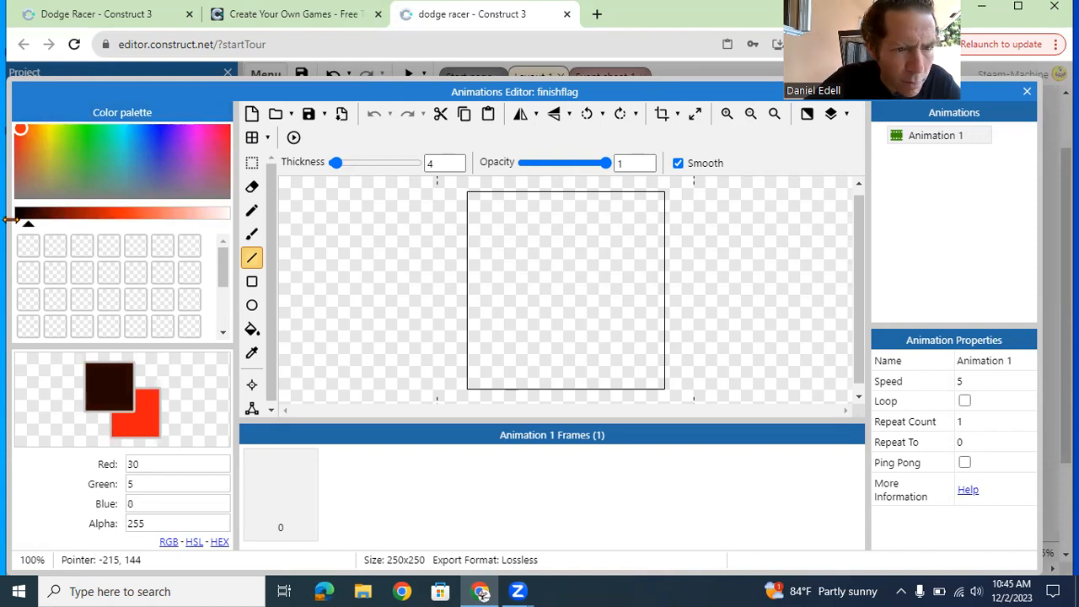
click(24, 225)
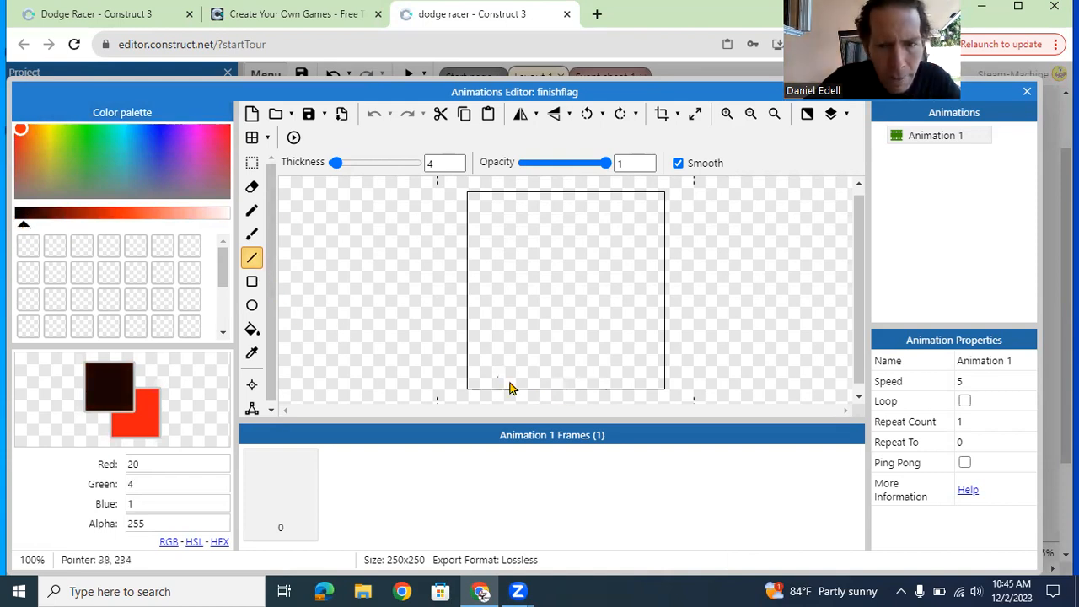
drag(563, 387, 564, 258)
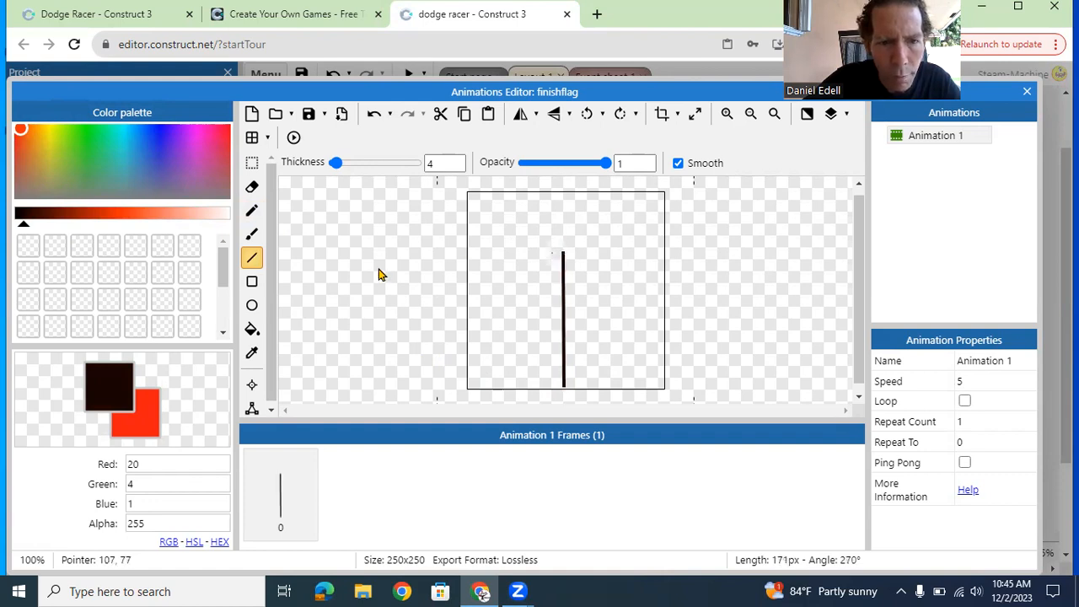
Draw a red flag rectangle, about 85 x 77 px with a 17 px near-black border, extending sideways from the flagpole's top
click(151, 411)
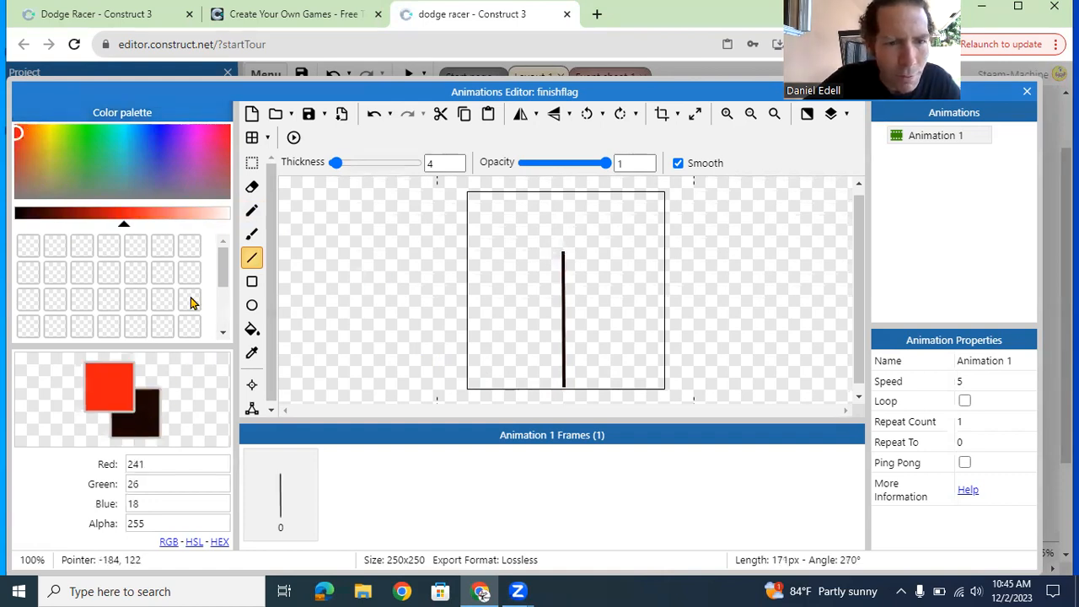
click(252, 282)
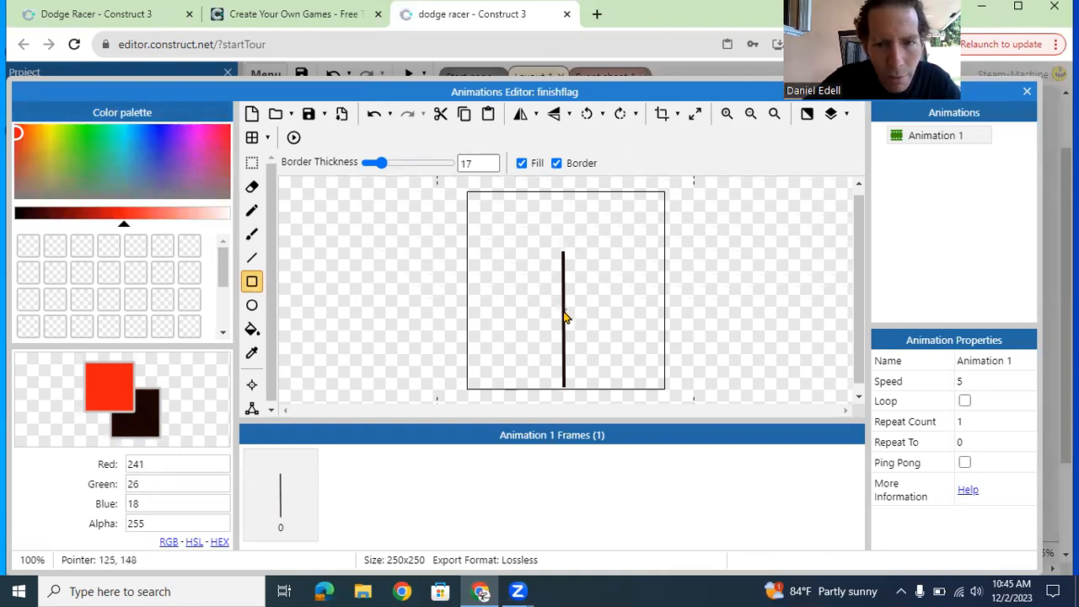
drag(565, 319, 630, 258)
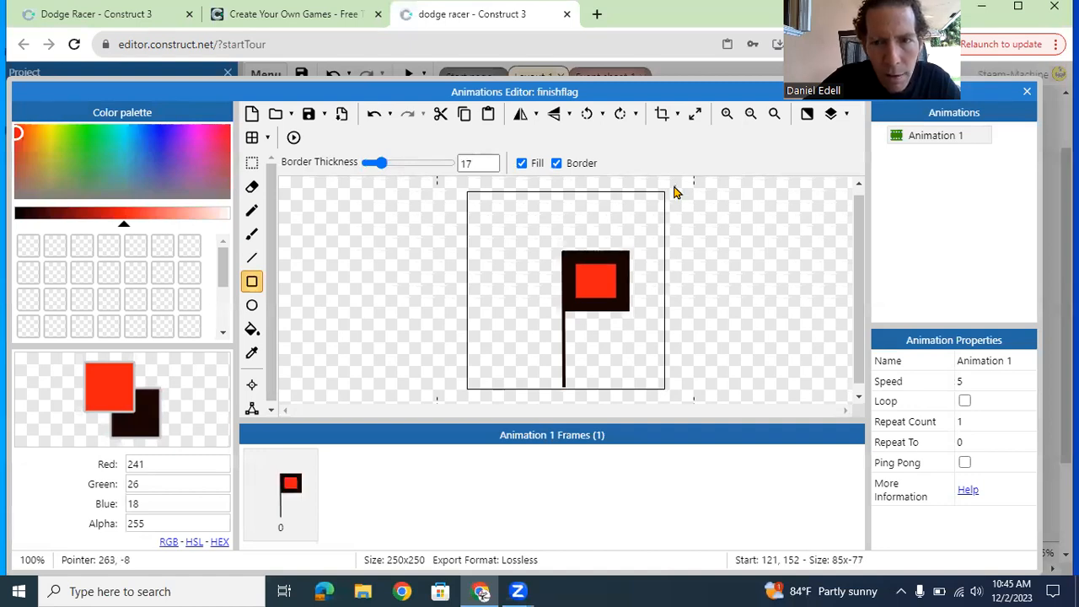
Crop the finishflag image to the drawn flag, set its origin inside the red area at 41, 49, and close the editor
click(662, 115)
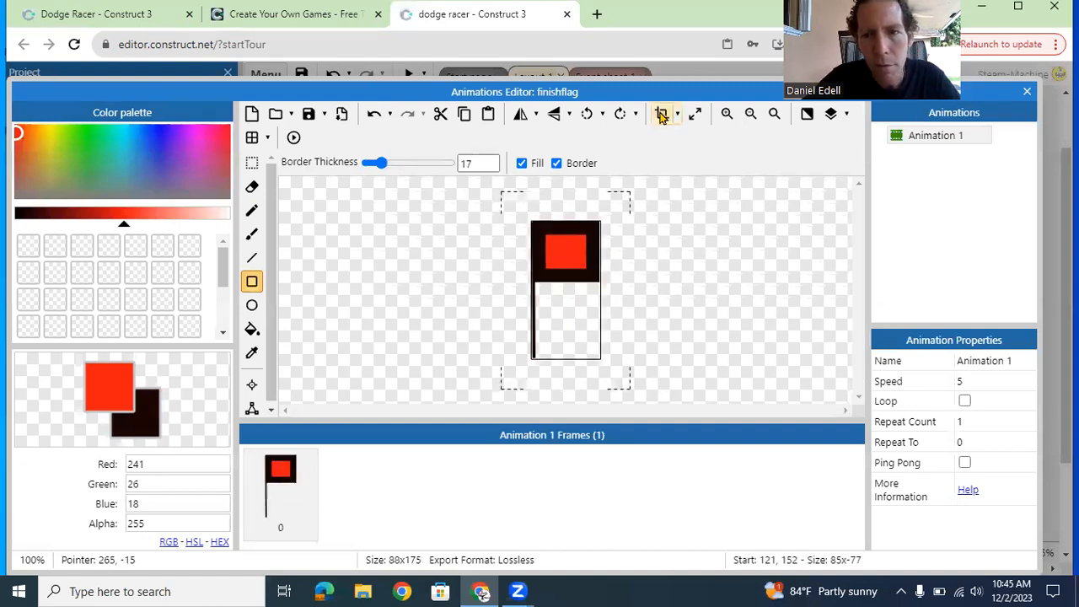
click(251, 383)
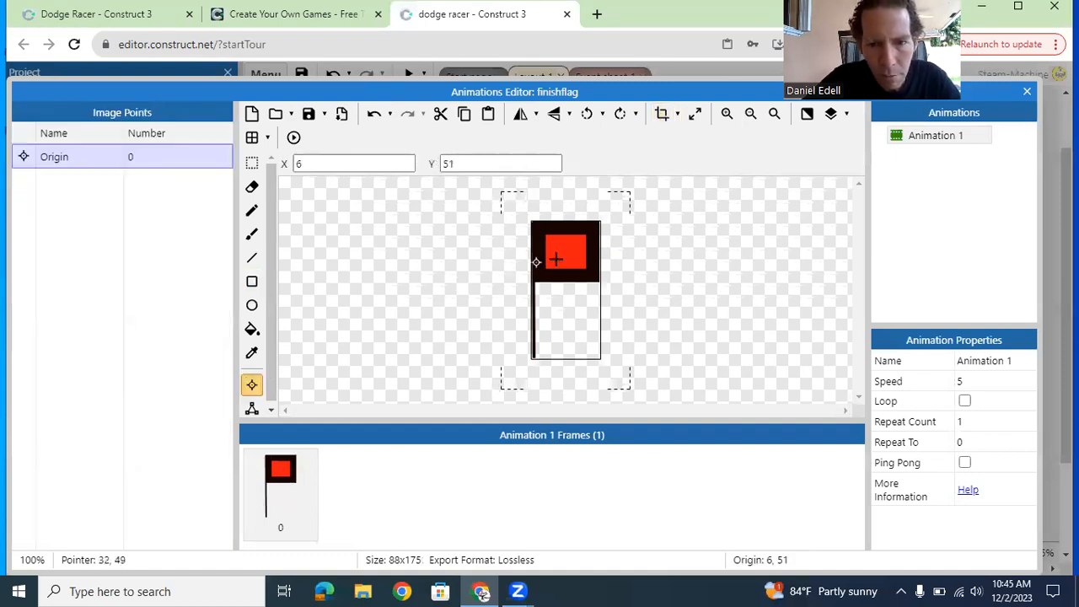
click(563, 258)
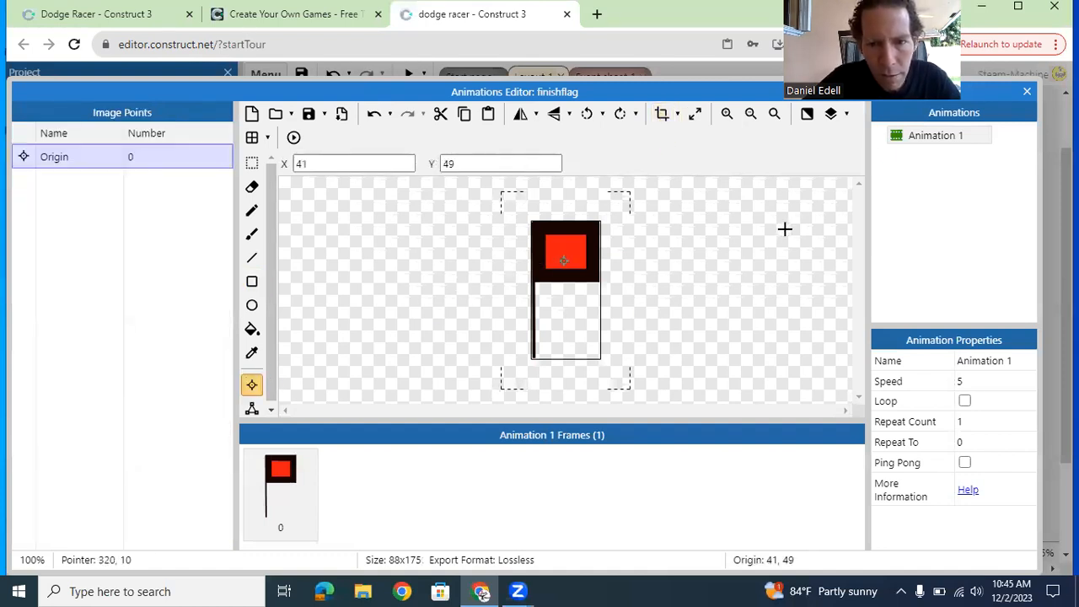
click(1024, 93)
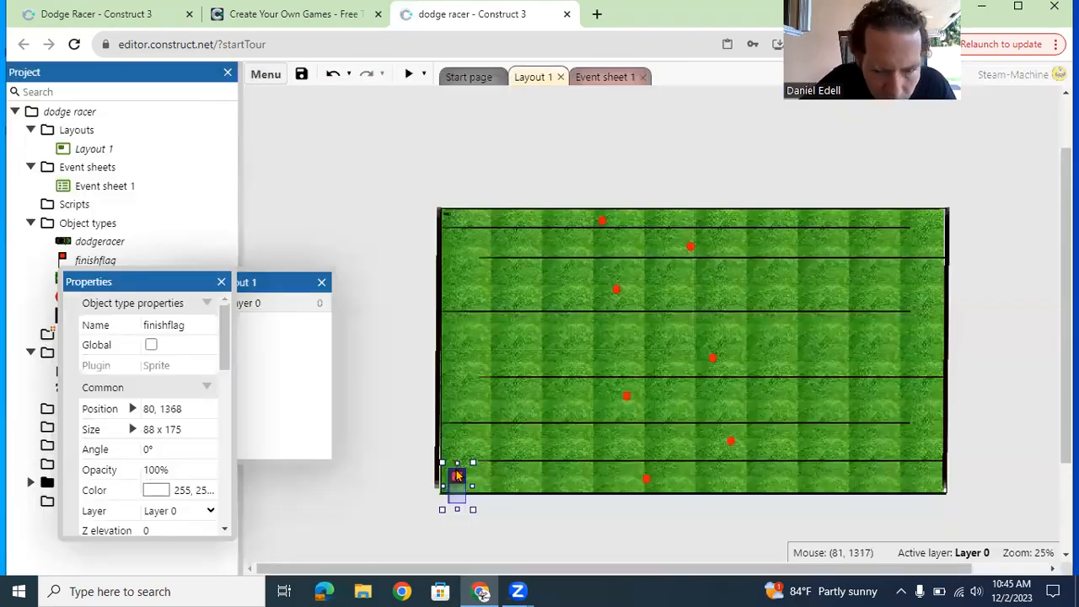
Fit the finish flag into the lower-left end of the bottom lane, moving it to about 56, 1346 and shrinking it to 88 x 139
drag(455, 478, 447, 459)
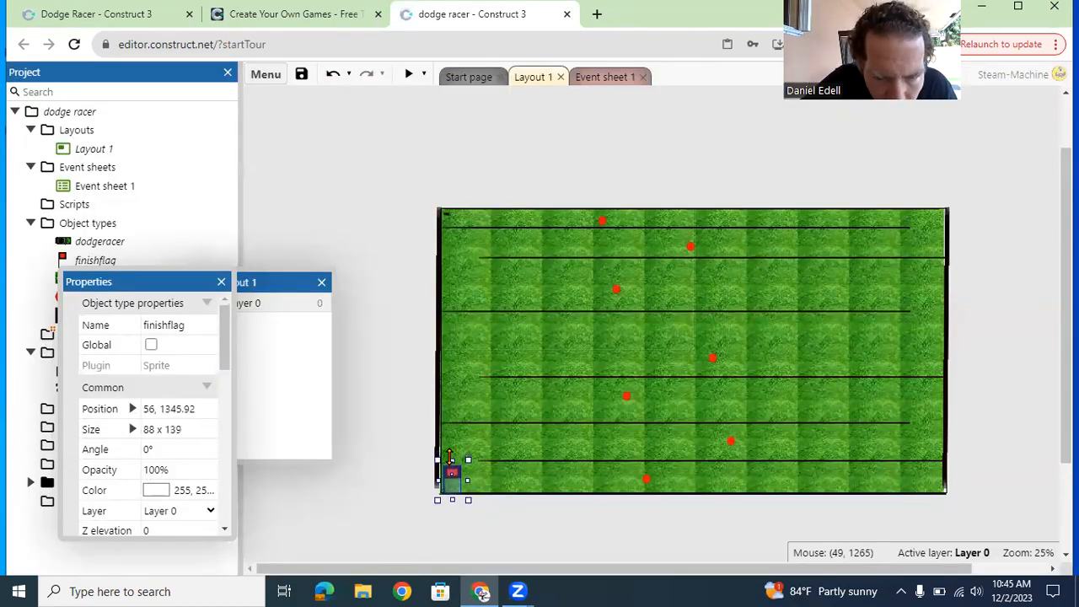
click(447, 538)
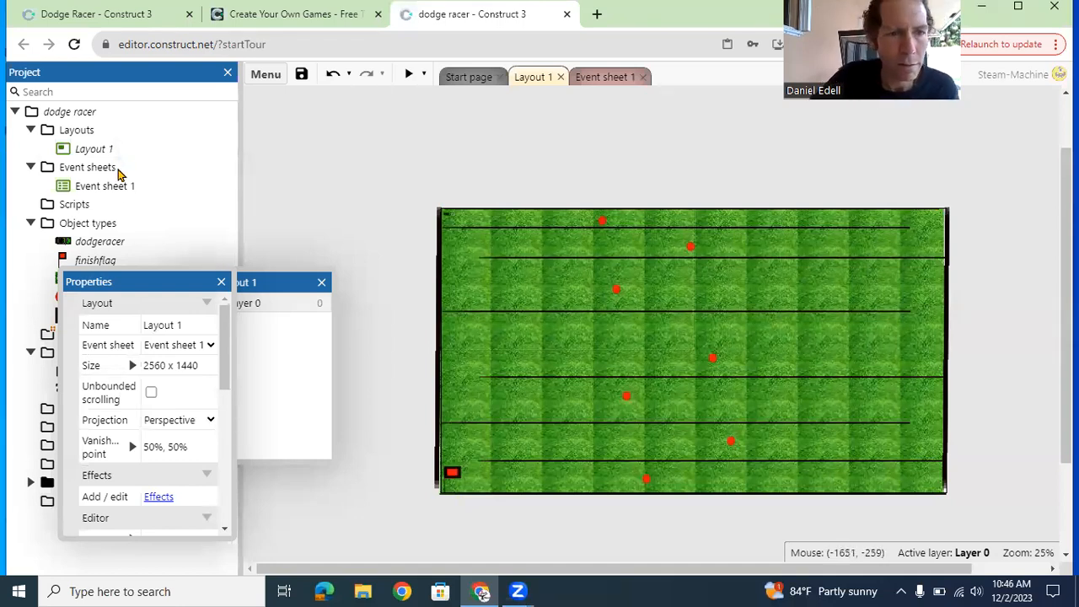
Add a second layout to the project without an event sheet
drag(141, 288, 238, 321)
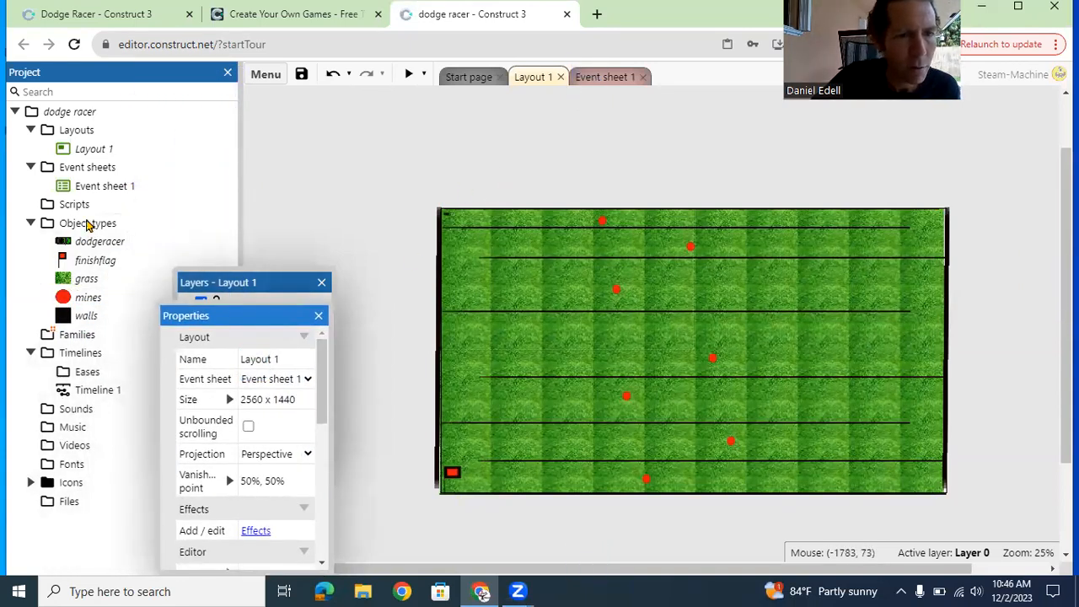
click(67, 134)
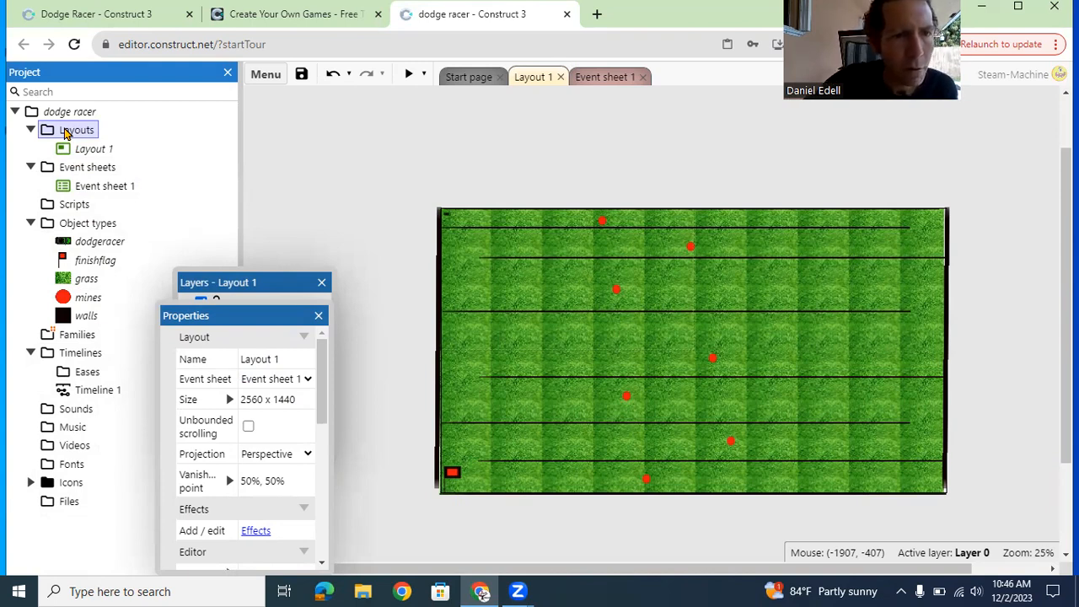
right_click(67, 134)
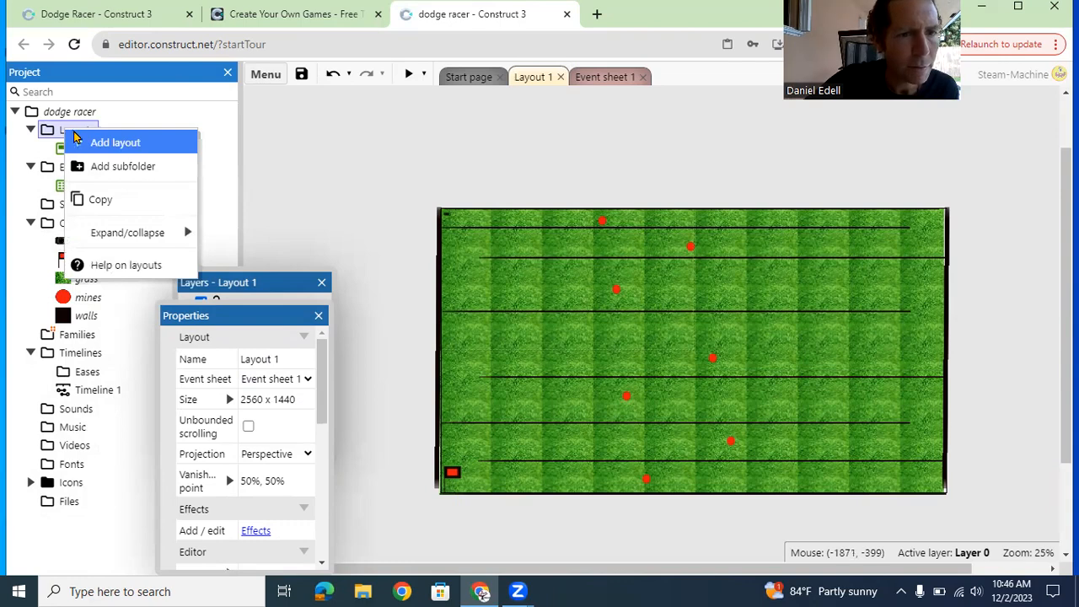
click(84, 142)
click(517, 347)
click(439, 251)
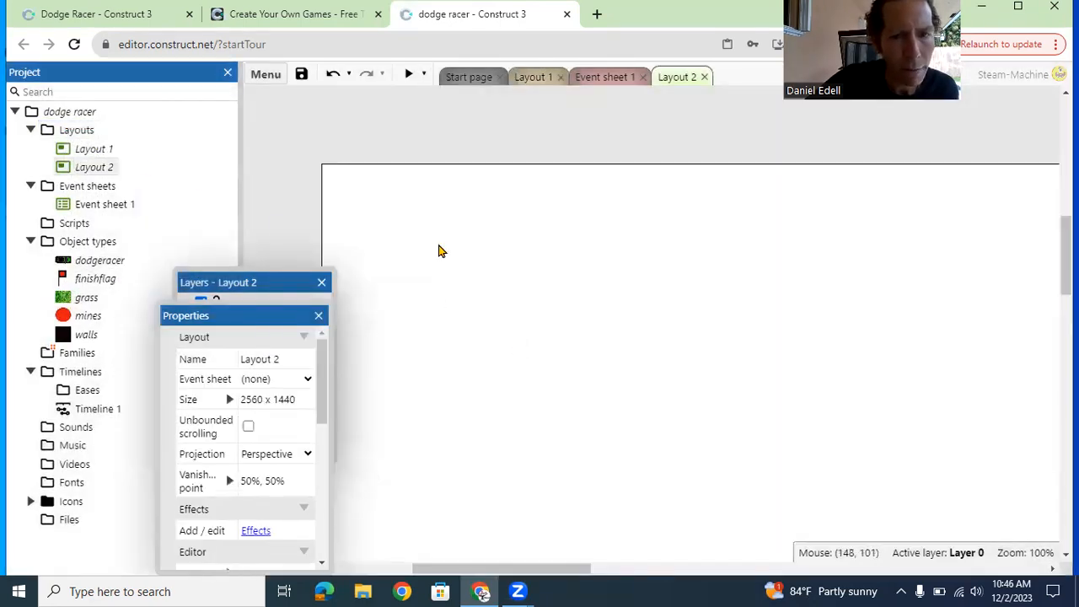
Place the existing dodgeracer, finishflag and mines objects on Layout 2, with the flag below the car and the mine beside them
click(95, 150)
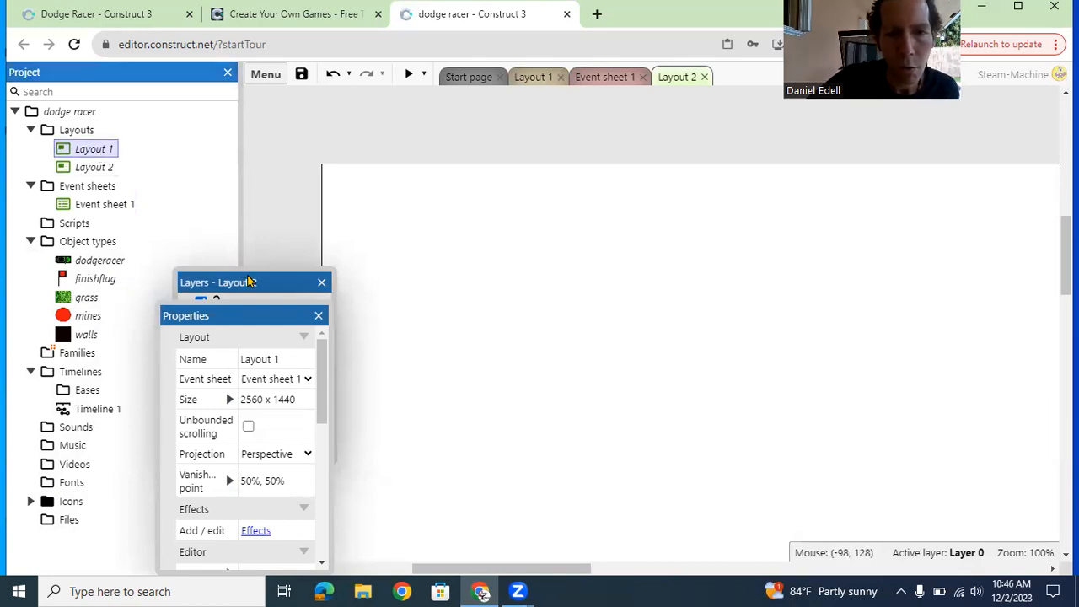
drag(250, 283, 245, 123)
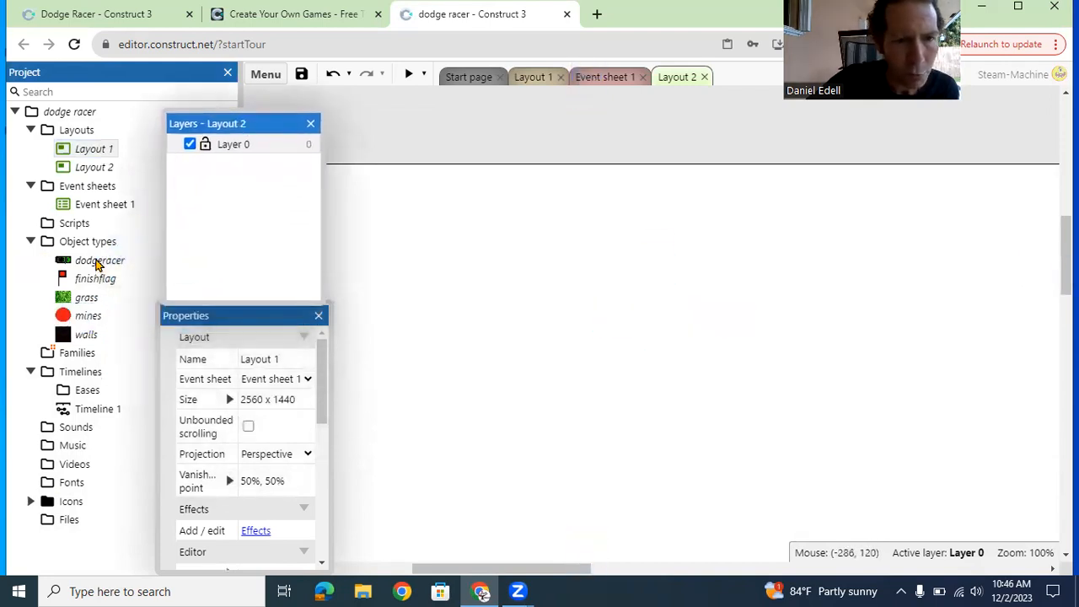
mouse_move(95, 264)
mouse_down()
mouse_move(458, 269)
mouse_move(431, 262)
mouse_up()
drag(97, 284, 441, 340)
drag(81, 299, 59, 295)
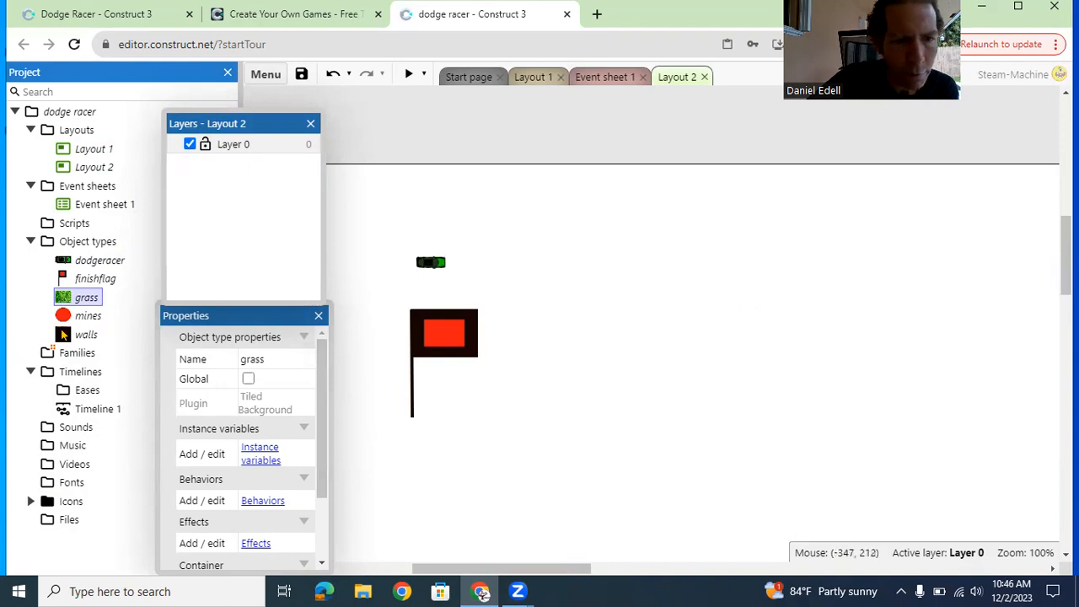
drag(185, 301, 608, 298)
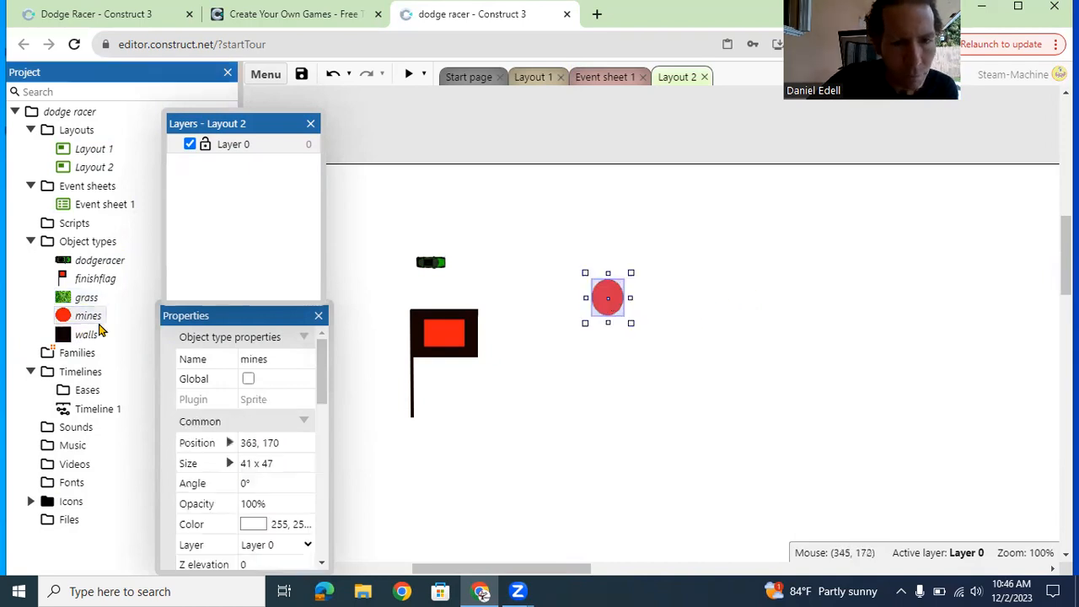
Place two horizontal walls on Layout 2, one above the car and the other just below it at 329, 148
drag(74, 337, 532, 211)
click(600, 209)
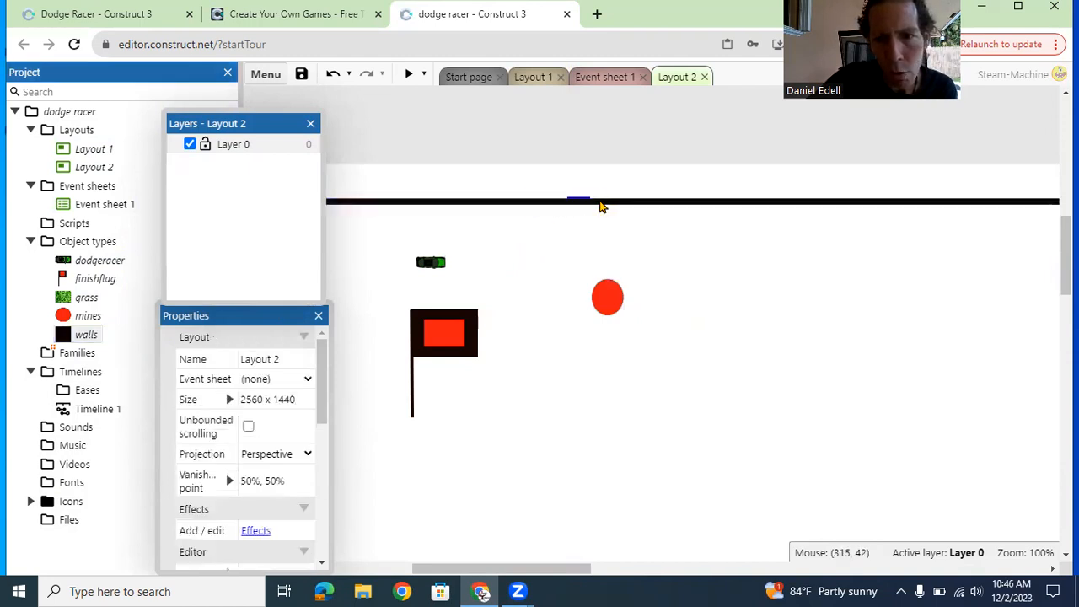
drag(607, 205, 660, 287)
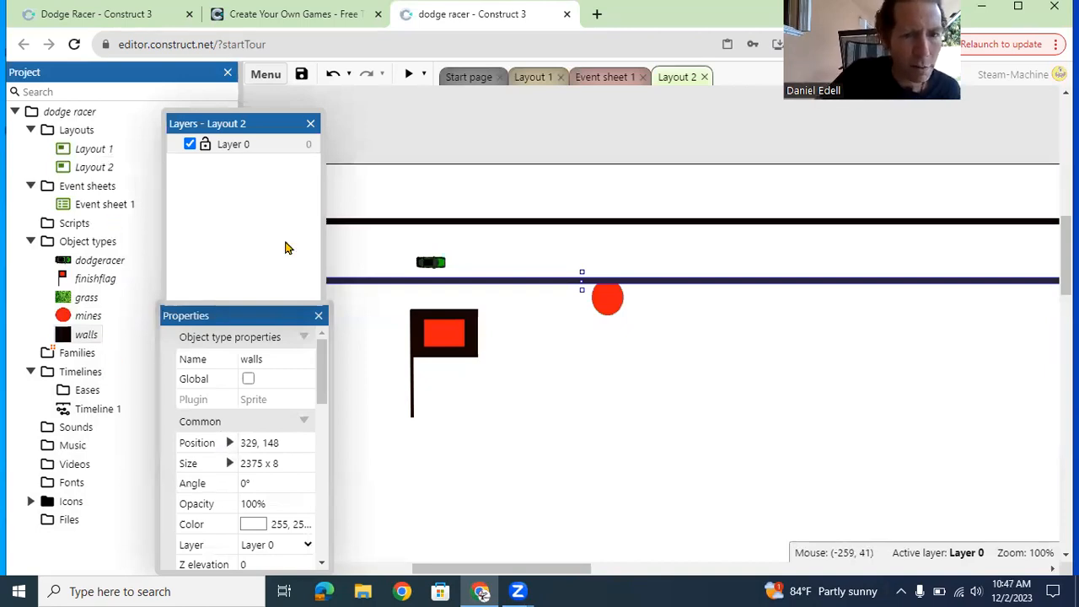
Return to Layout 1 and add the Car behavior to the dodgeracer object
click(87, 149)
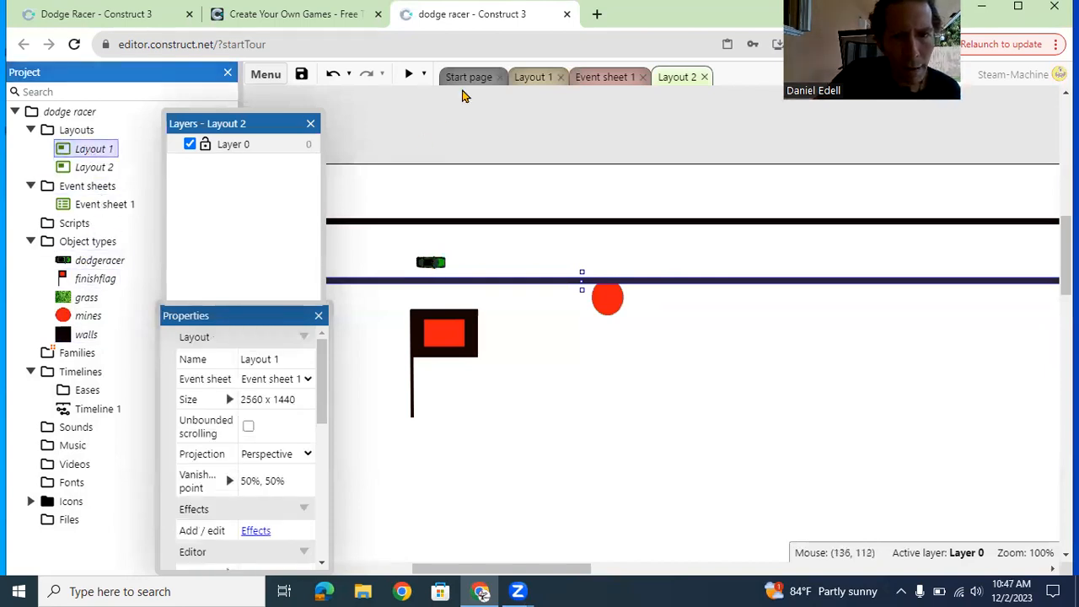
click(544, 79)
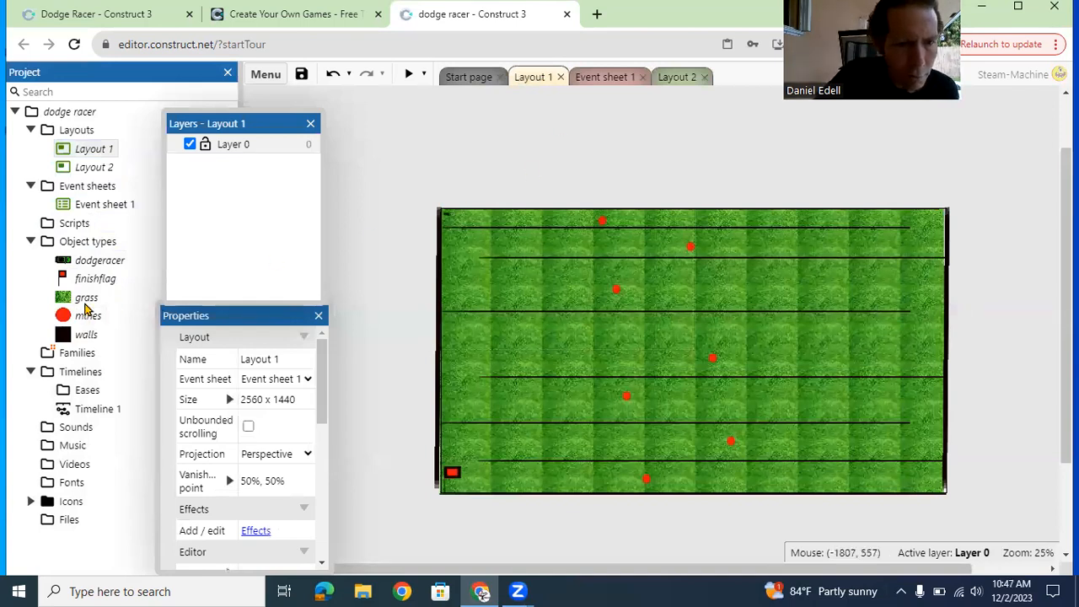
click(97, 264)
right_click(97, 266)
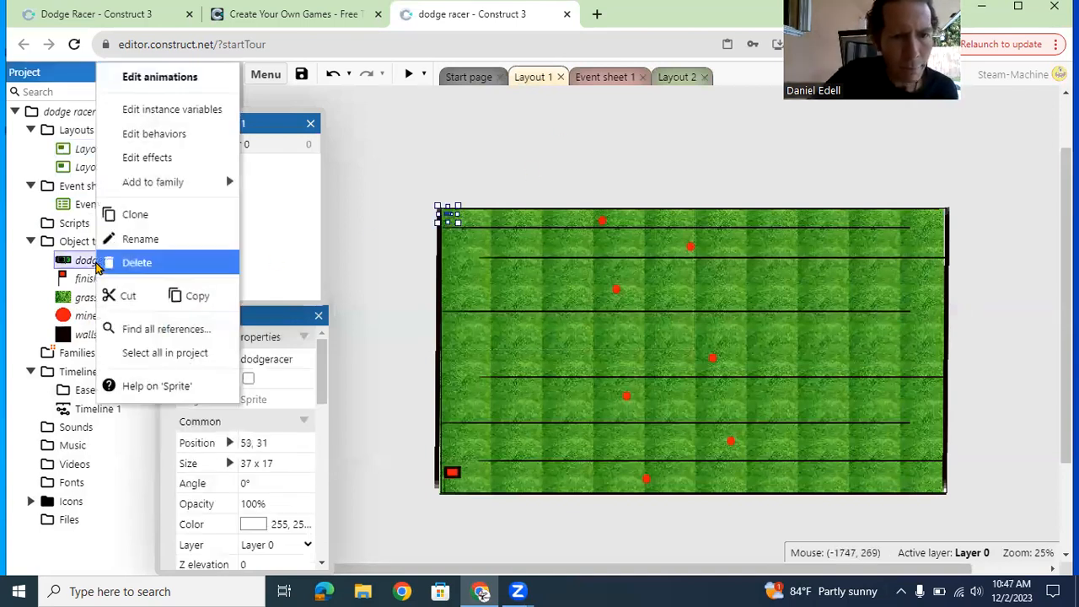
click(153, 136)
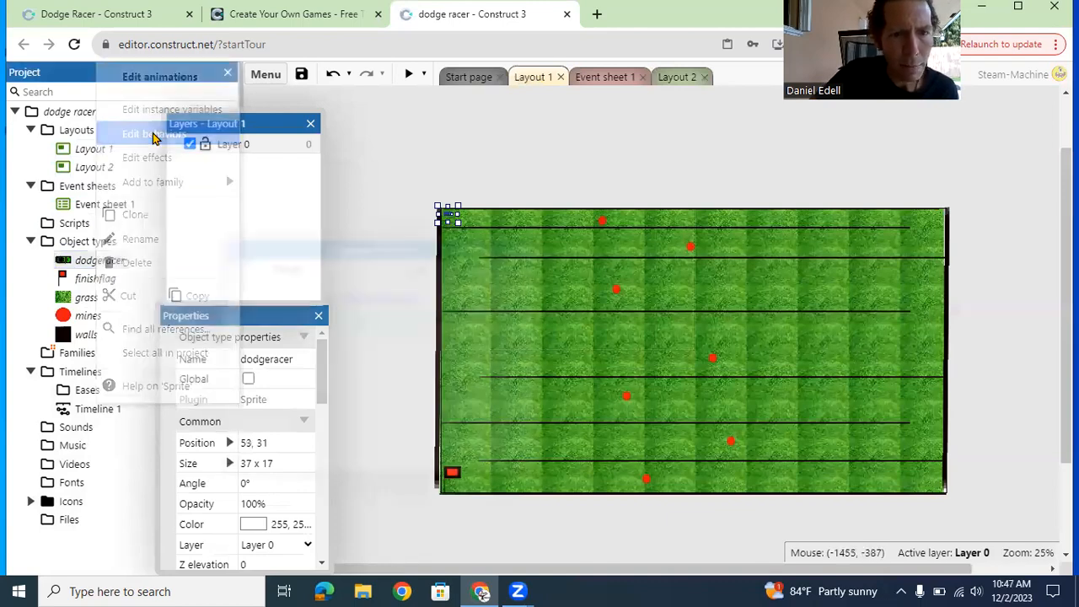
click(363, 299)
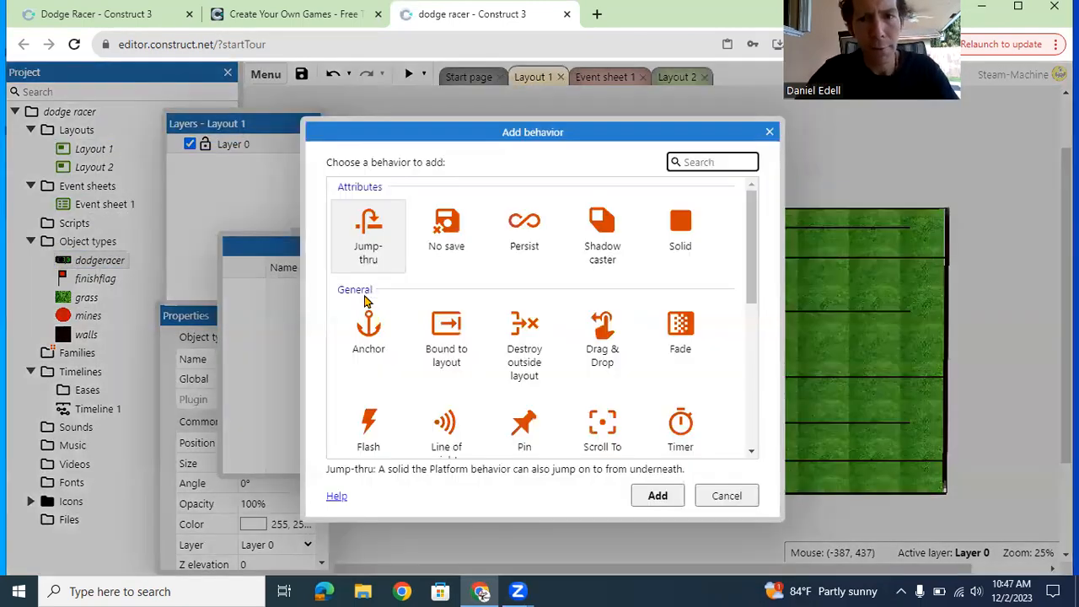
text(car)
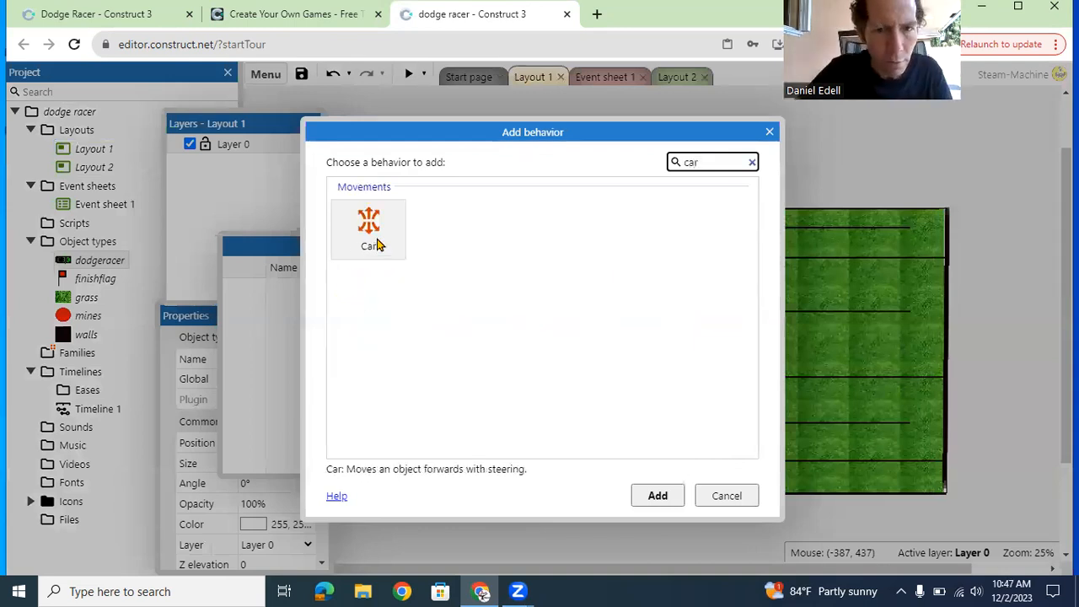
double_click(375, 243)
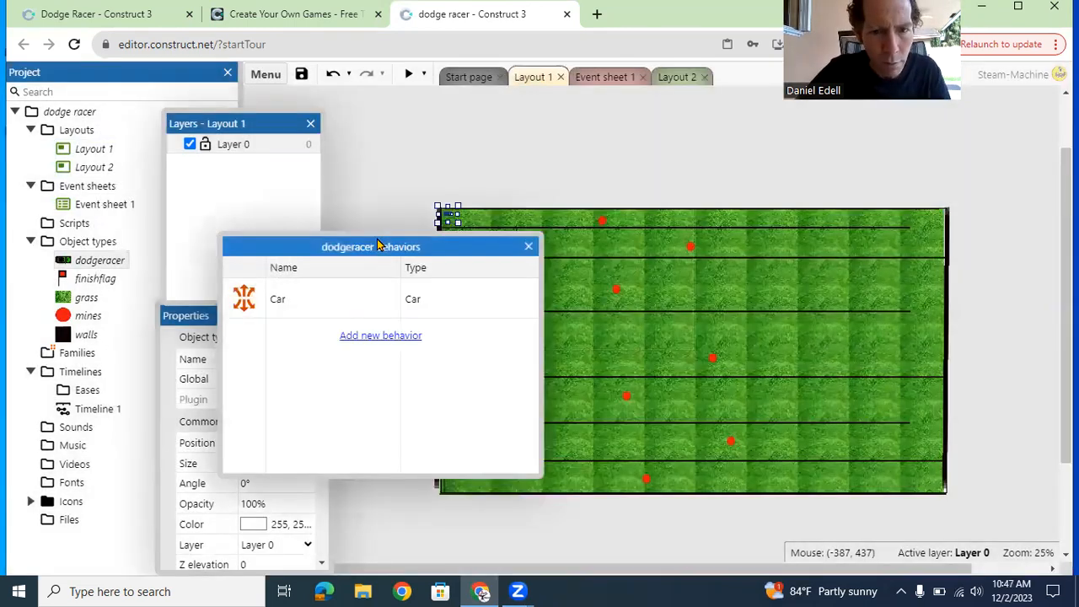
Add the Scroll To behavior to dodgeracer and close its behavior list
click(408, 336)
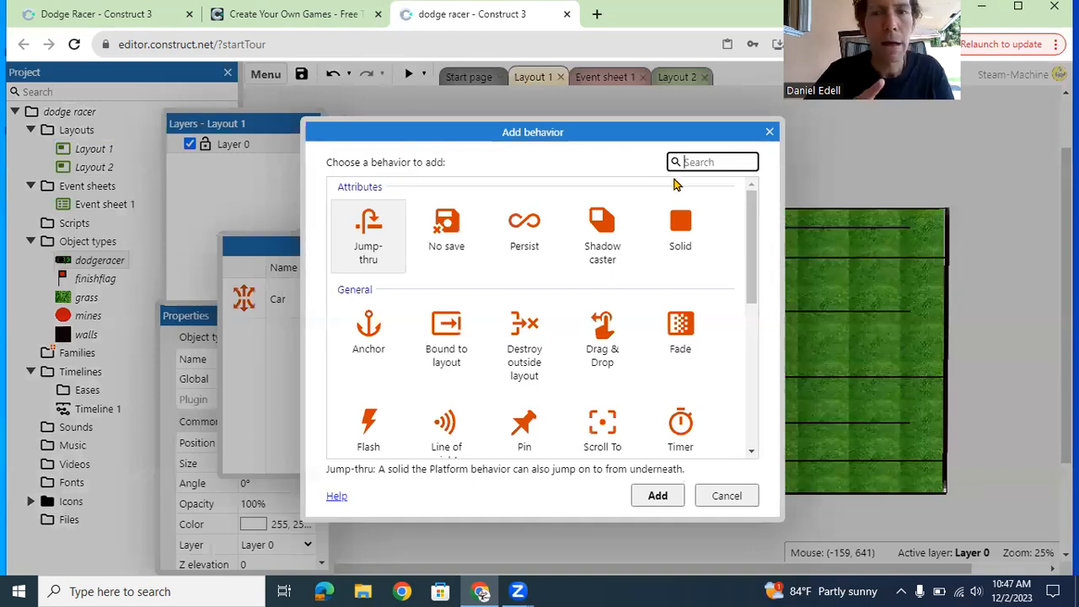
text(scroll)
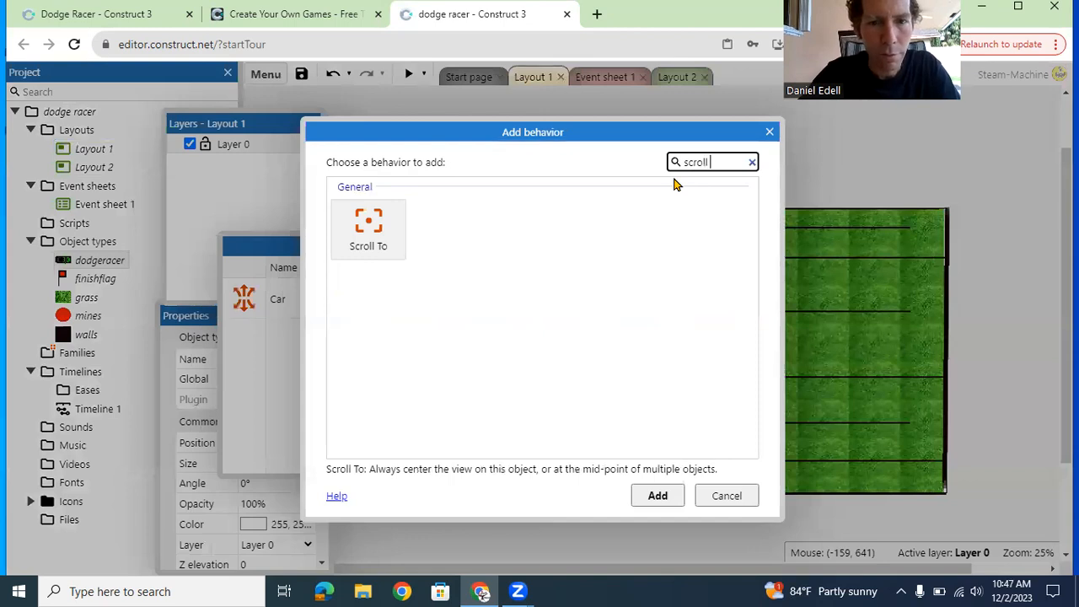
double_click(377, 223)
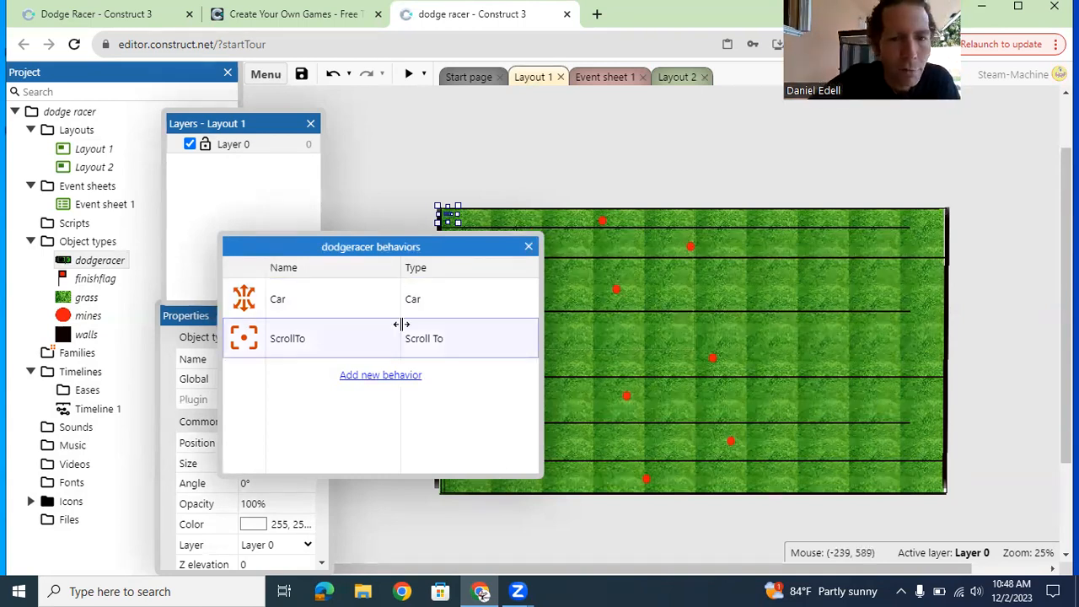
click(529, 248)
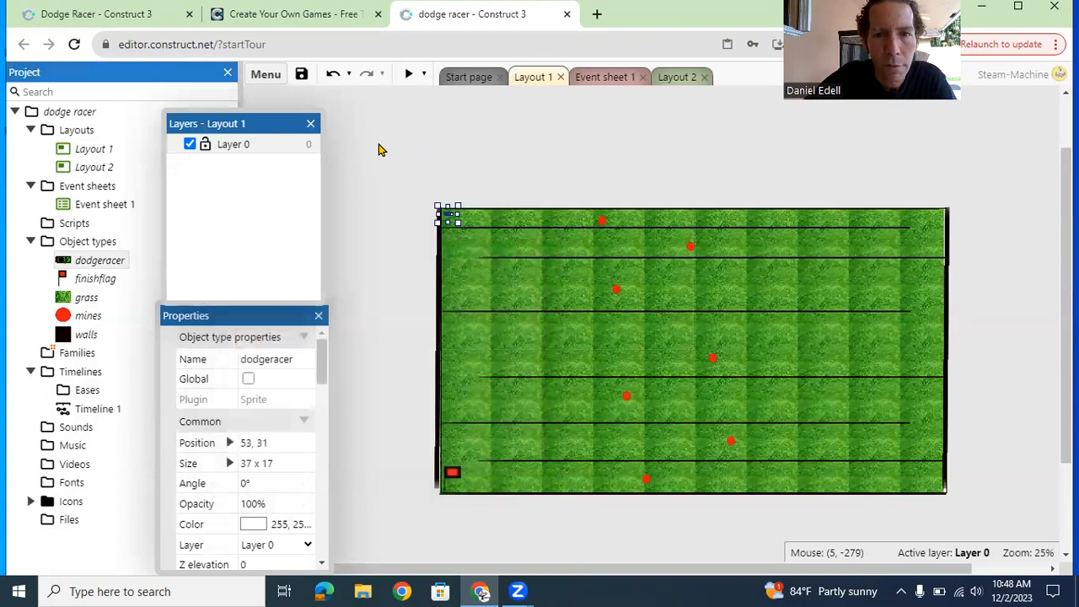
Set the dodgeracer's Car behavior to a max speed of 800 and an acceleration of 500
drag(259, 319, 261, 256)
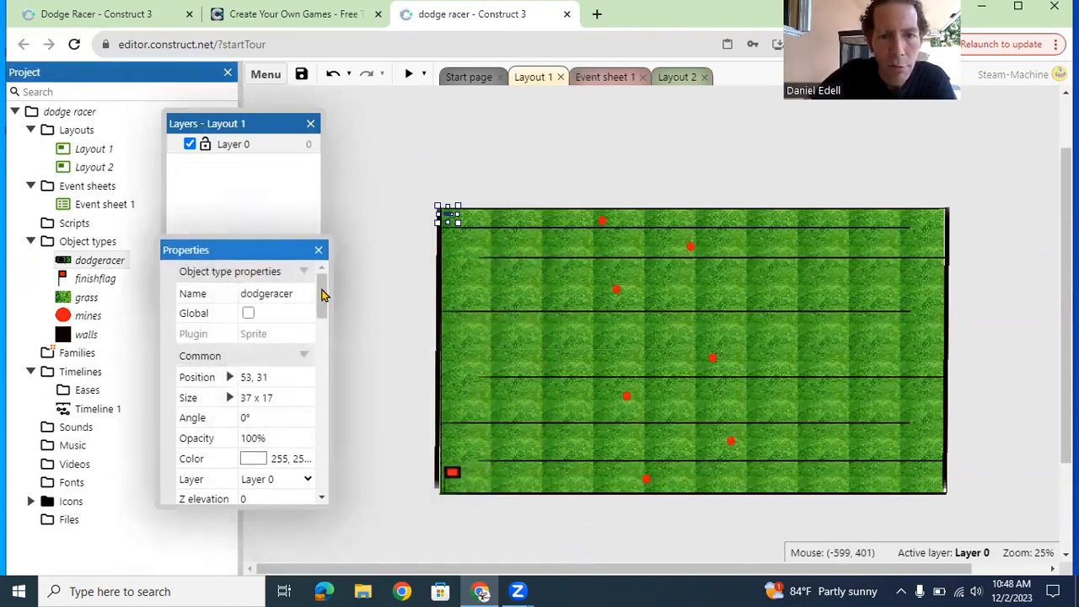
drag(322, 295, 320, 356)
click(279, 324)
key(BackSpace)
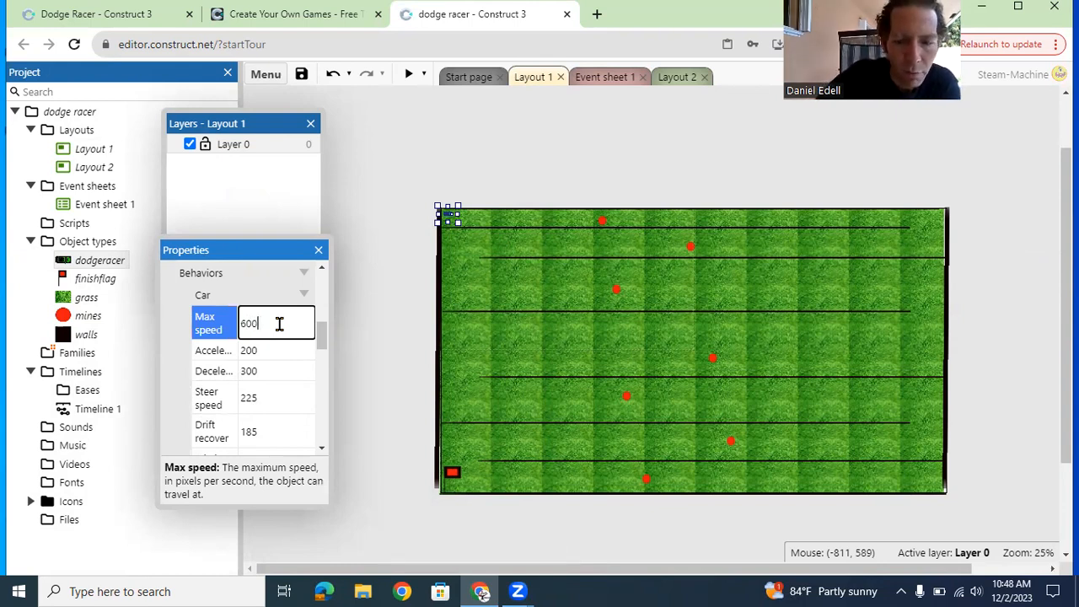
text(800)
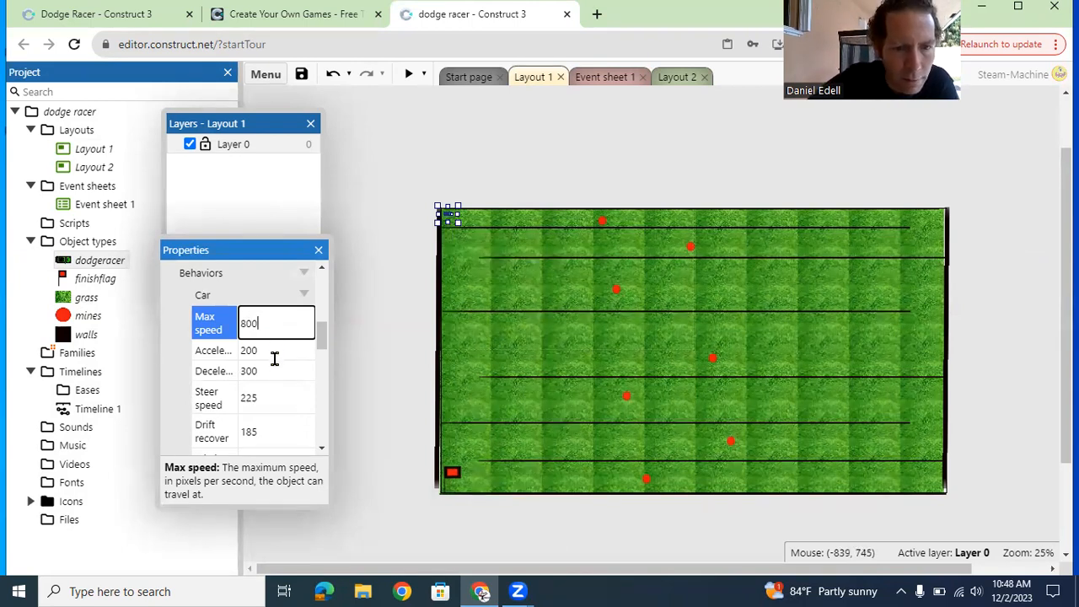
click(286, 356)
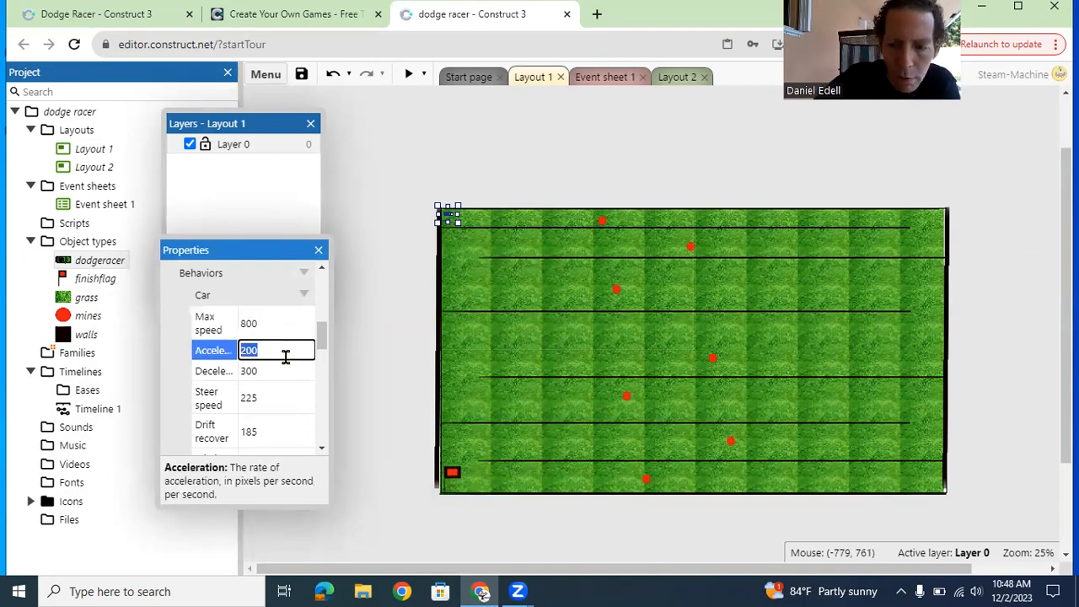
key(BackSpace)
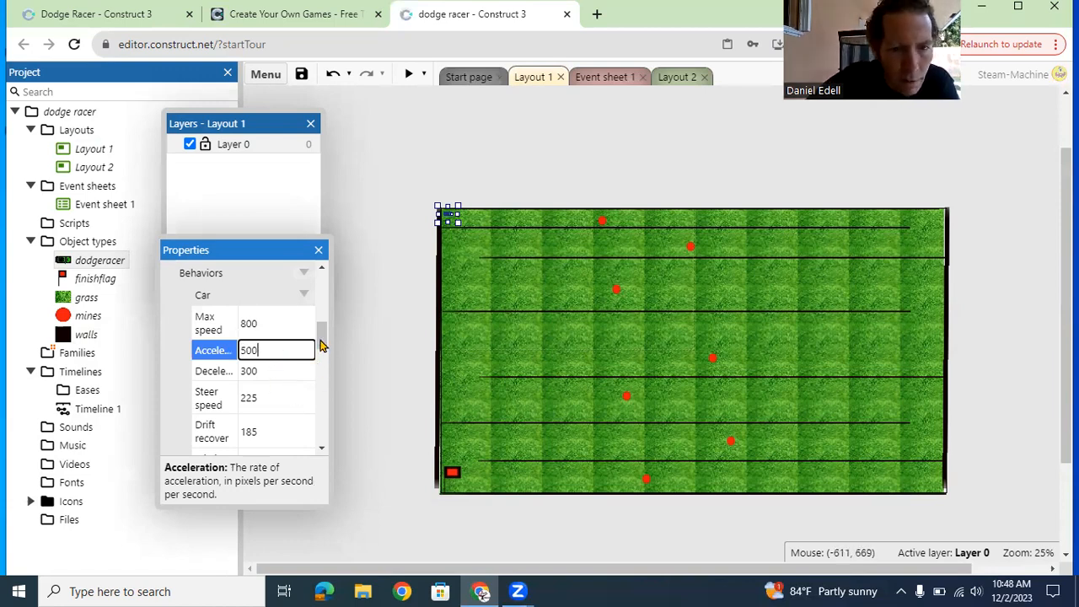
Set the dodgeracer's Car steer speed to 400 and preview Layout 1 to test driving the car
click(283, 399)
key(BackSpace)
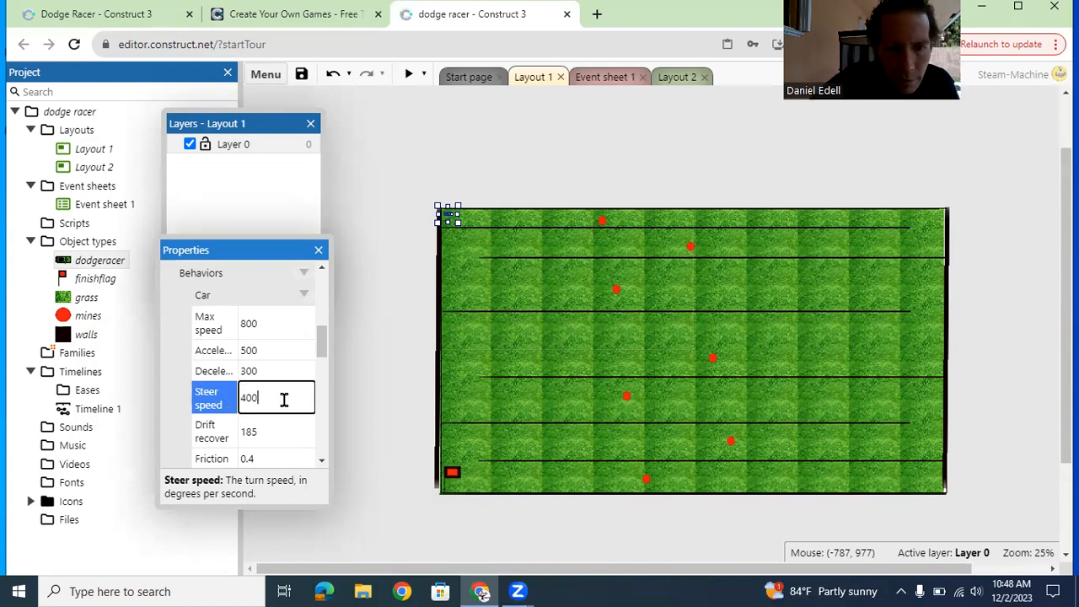
scroll(323, 364, down, 2)
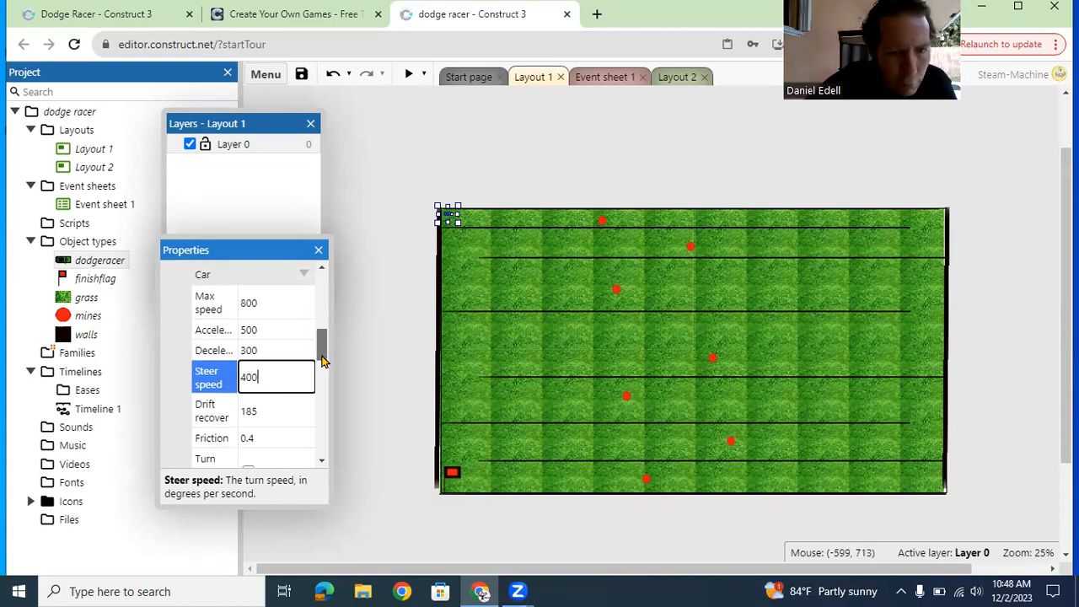
drag(324, 364, 342, 313)
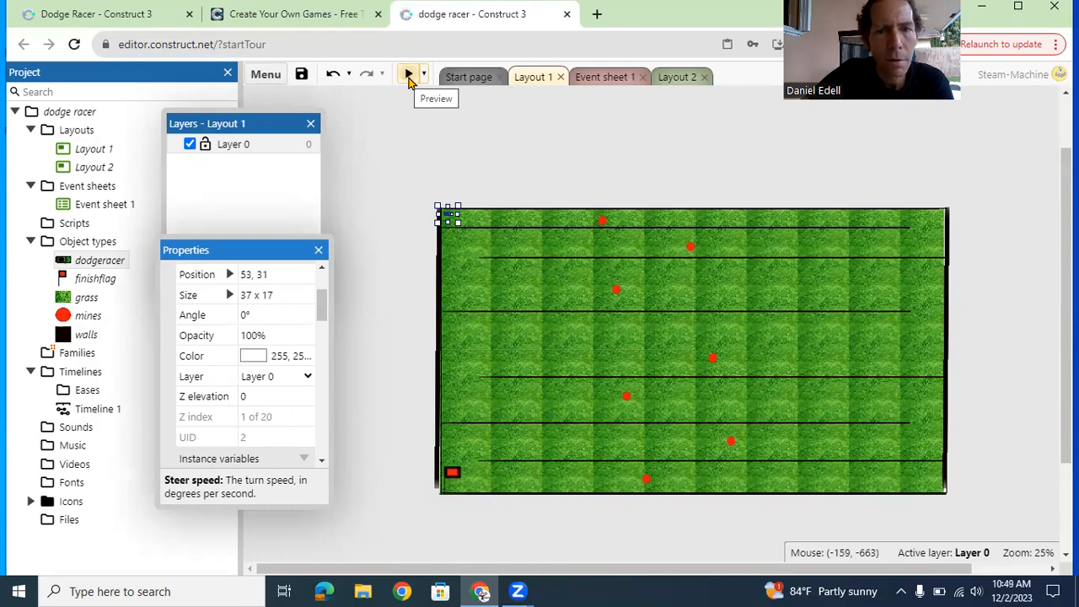
click(410, 76)
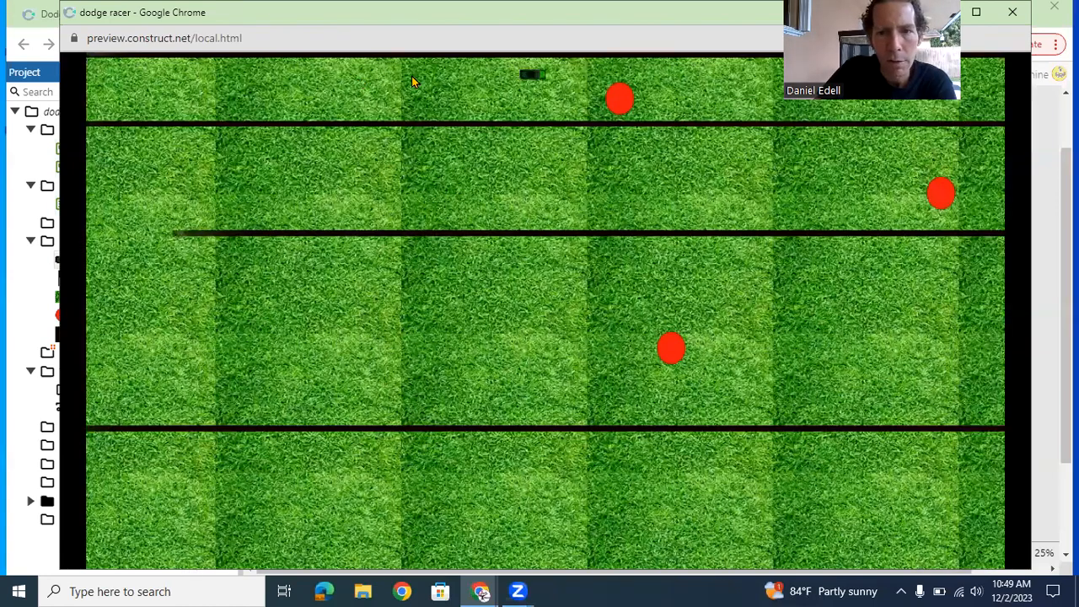
key(Right)
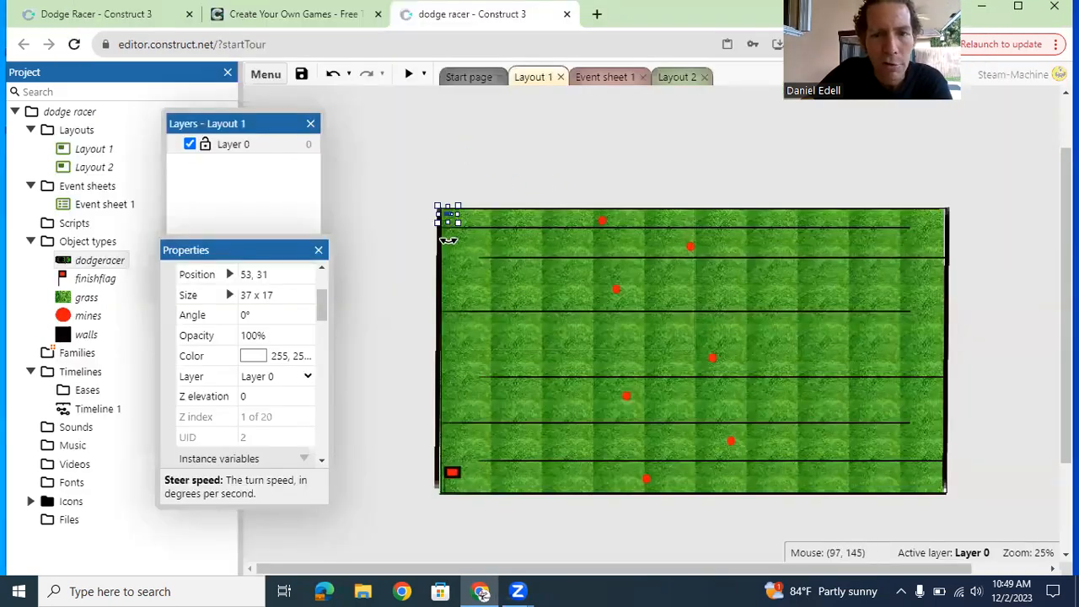
Add the Solid behavior to the walls object and close its behavior list
click(438, 267)
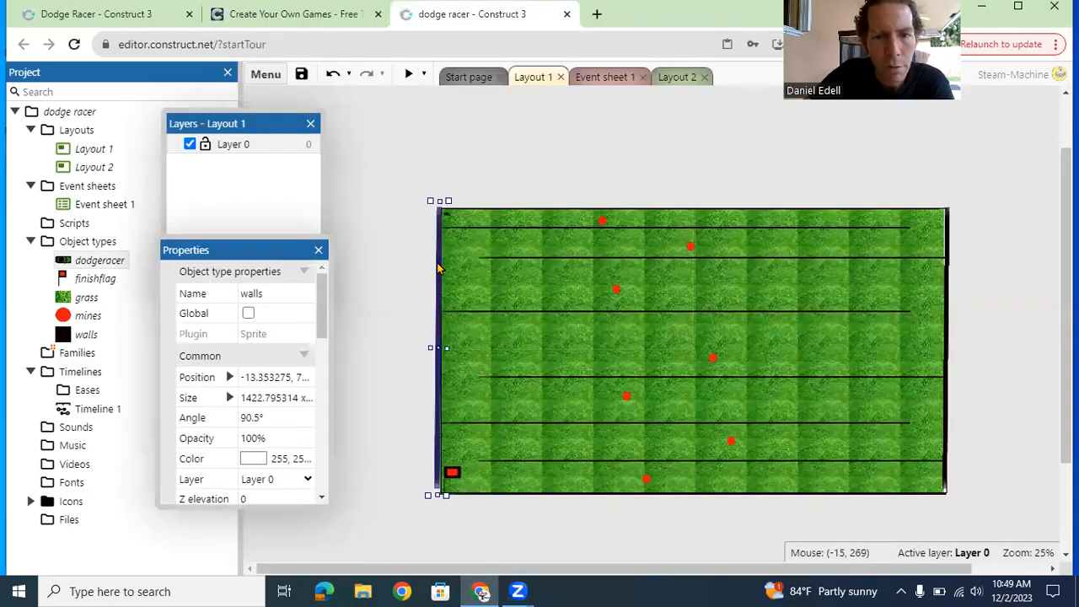
click(88, 336)
right_click(79, 339)
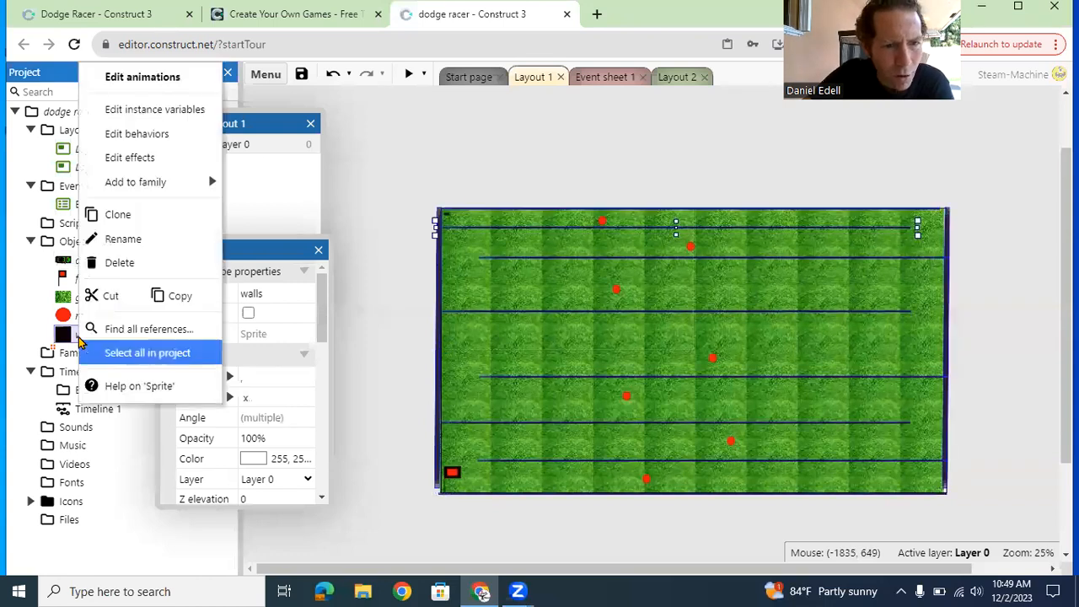
click(146, 135)
click(368, 298)
text(w)
key(BackSpace)
text(sol)
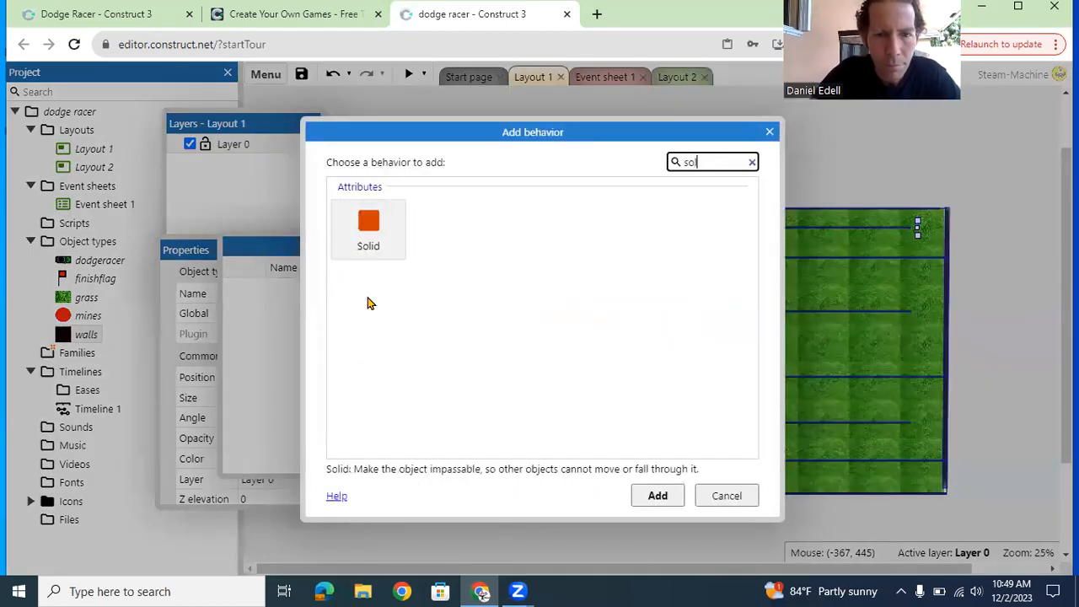
click(369, 228)
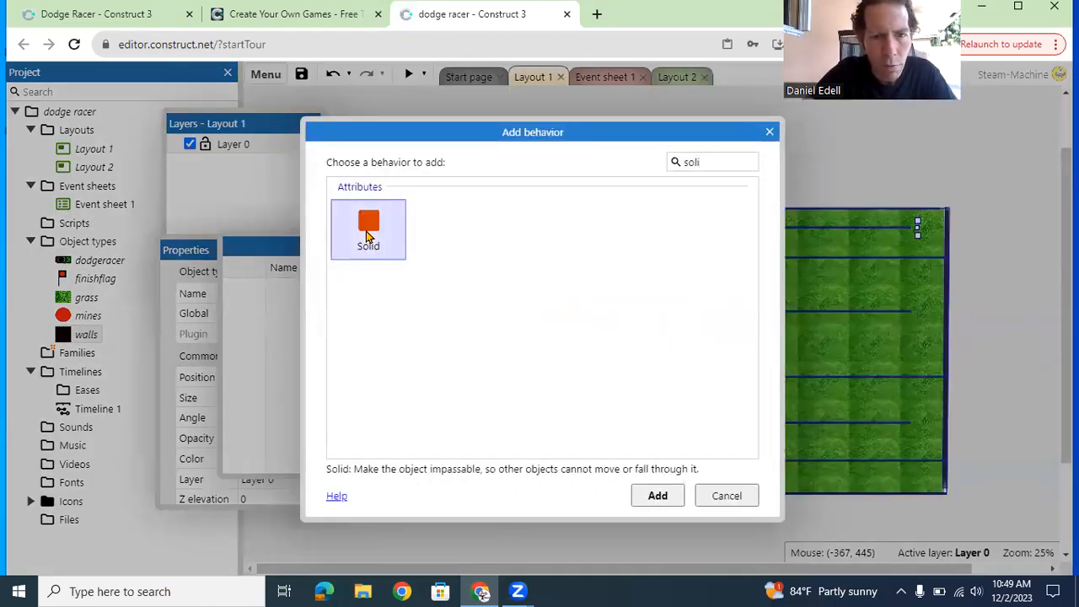
click(650, 494)
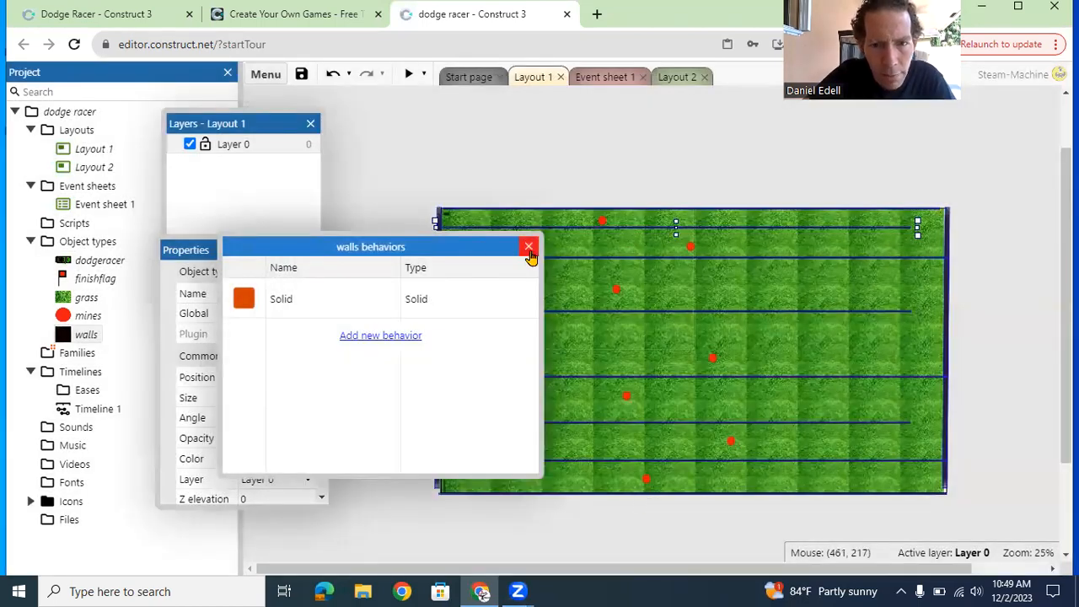
click(528, 246)
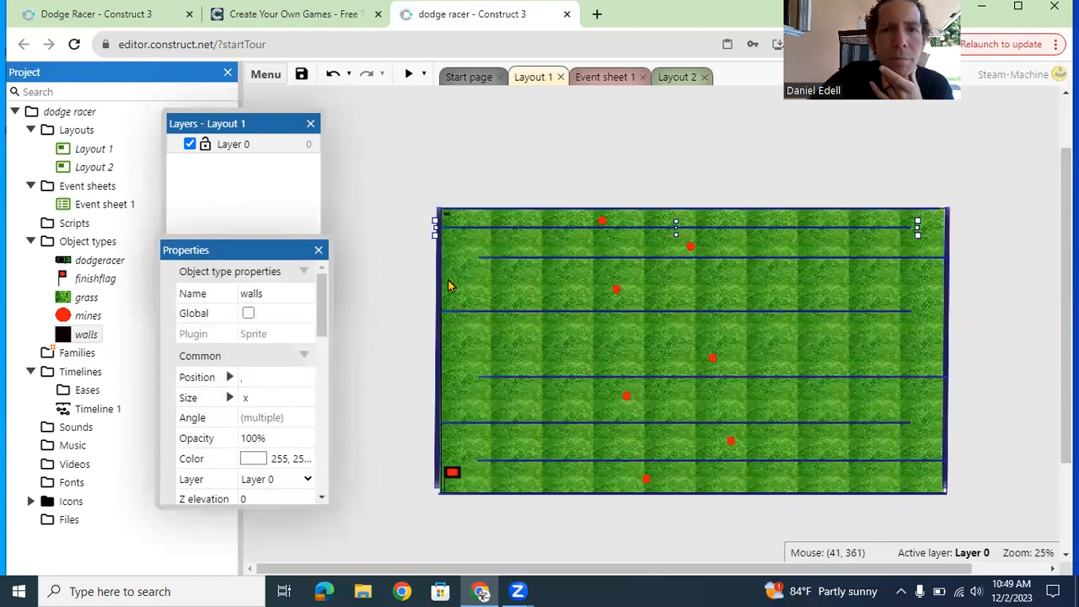
Review the layouts and Event sheet 1 of the finished Dodge Racer project and return to the new project
click(145, 8)
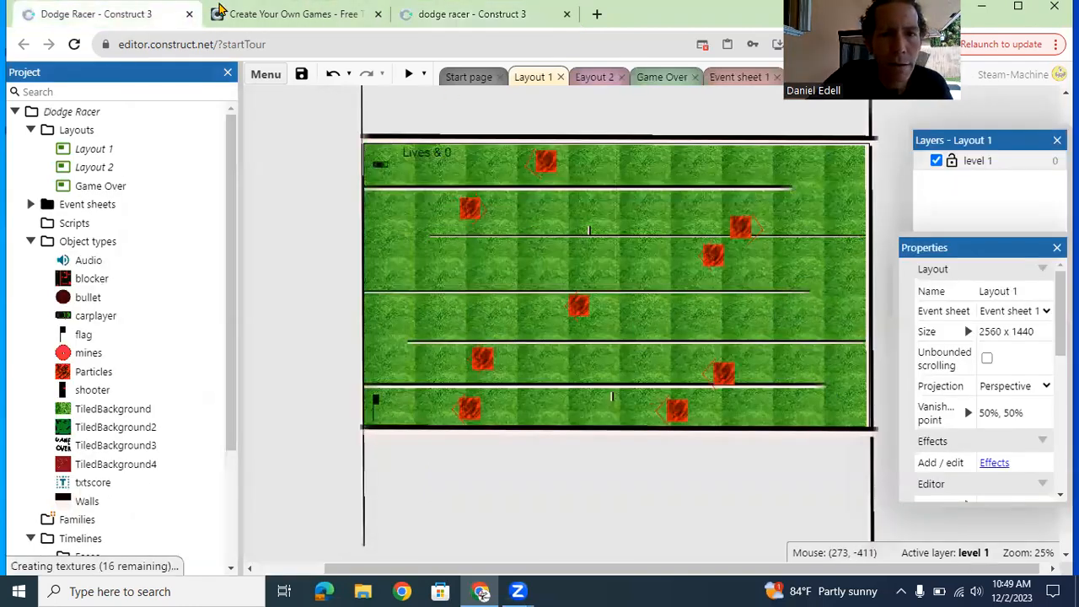
click(594, 76)
click(732, 77)
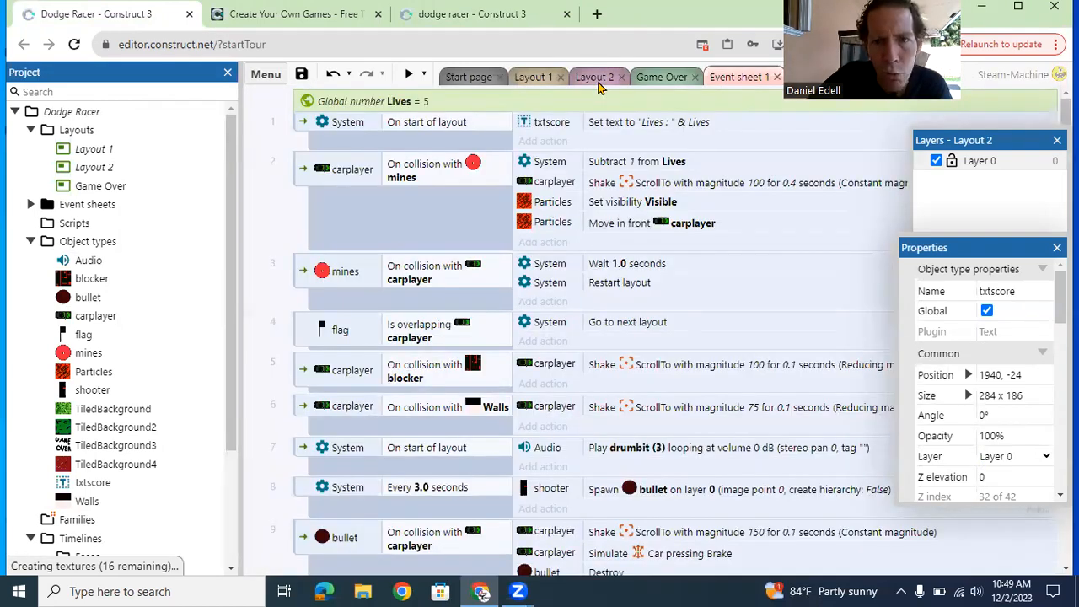
click(654, 77)
click(533, 78)
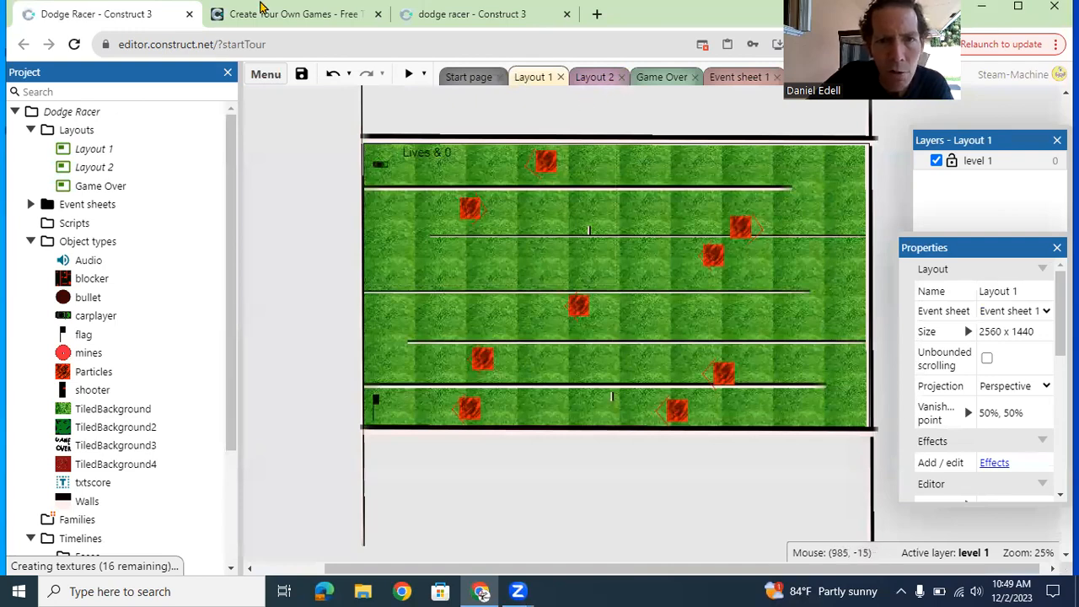
click(261, 10)
click(433, 13)
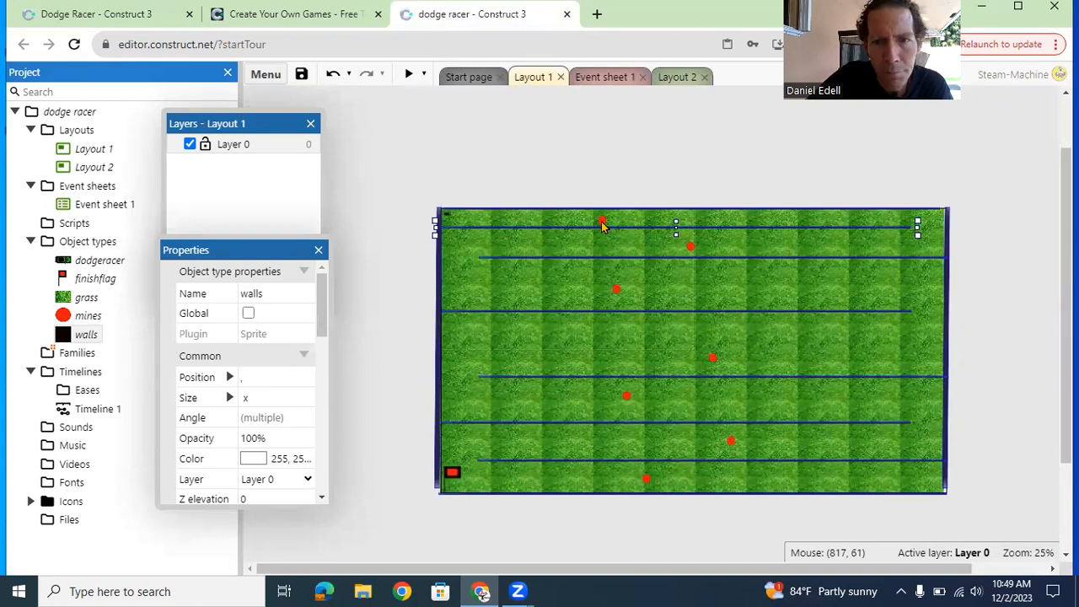
In the new project's Event sheet 1, add an event with the mines condition On collision with dodgeracer
click(597, 79)
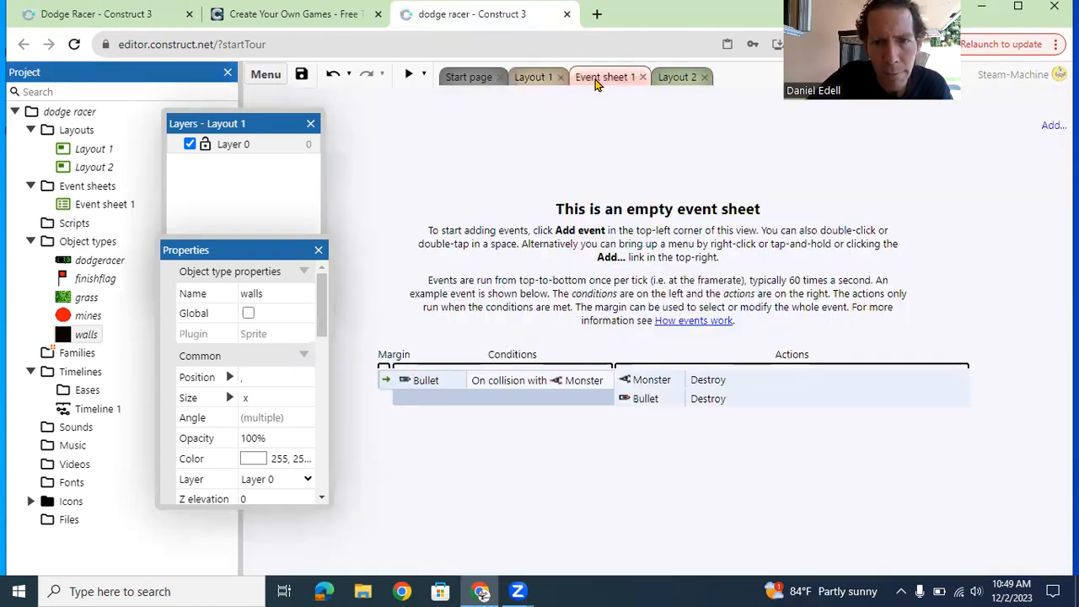
drag(278, 121, 216, 127)
click(308, 125)
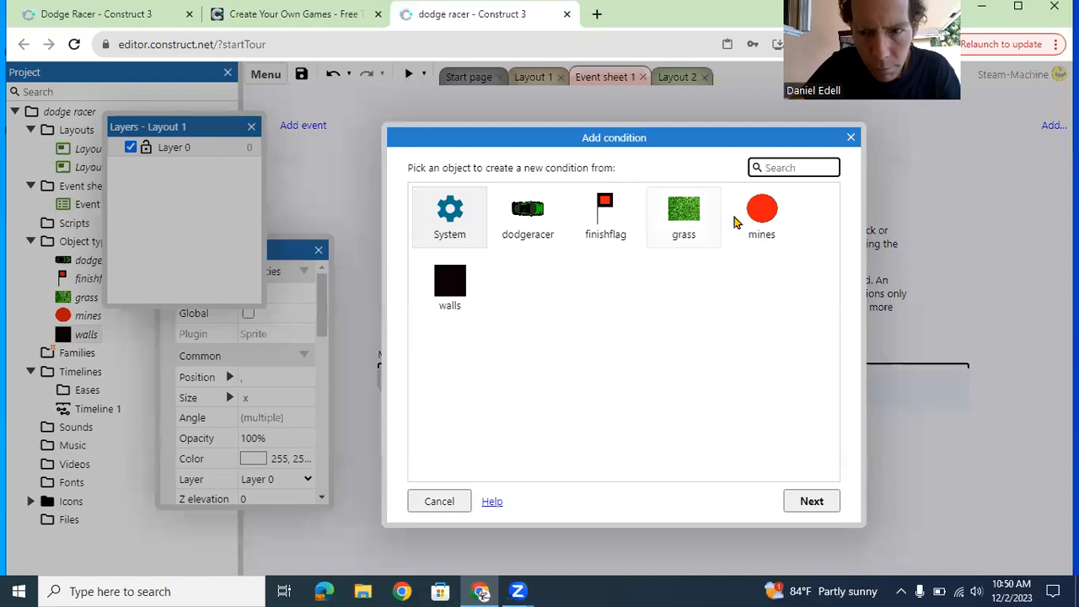
double_click(762, 216)
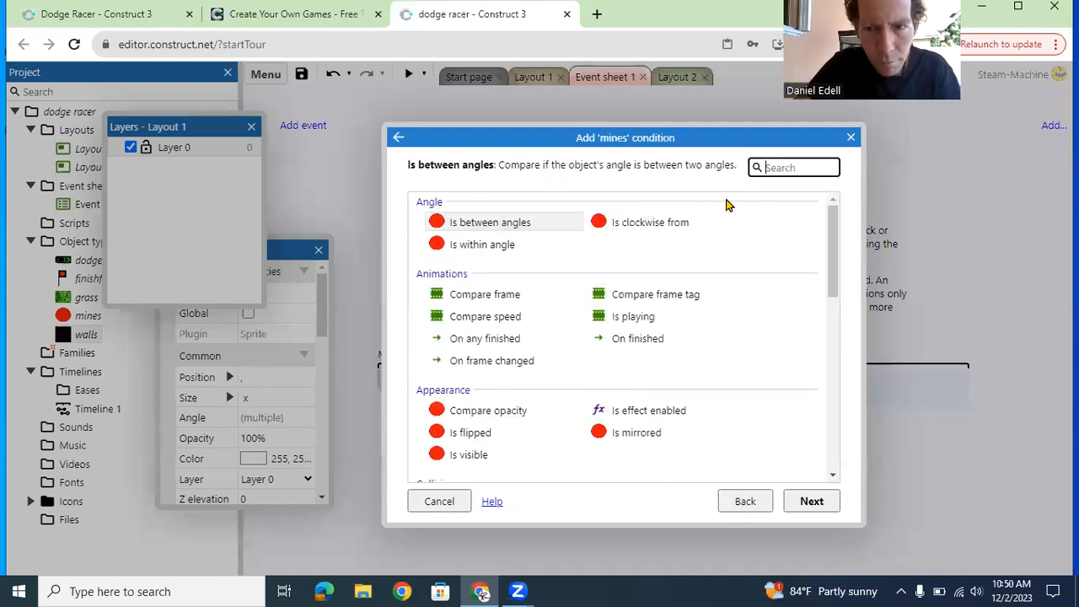
text(on c)
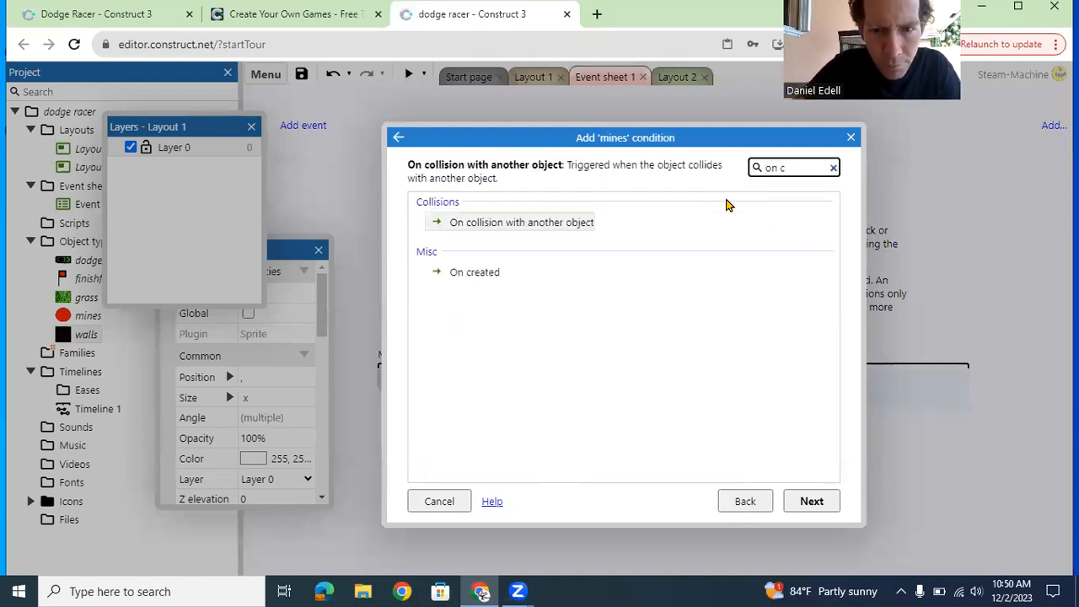
click(548, 222)
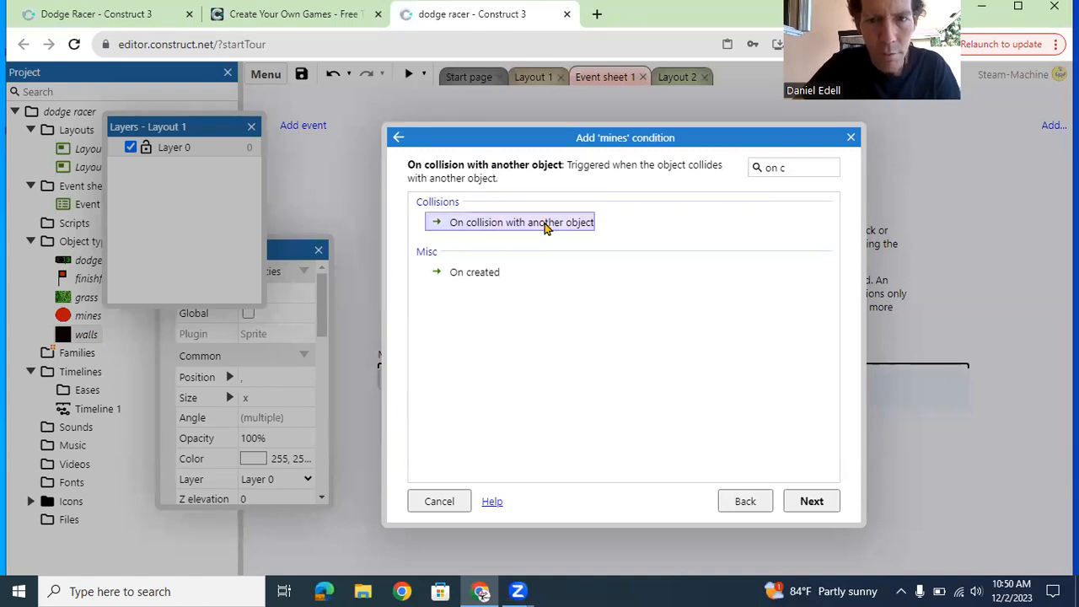
double_click(546, 225)
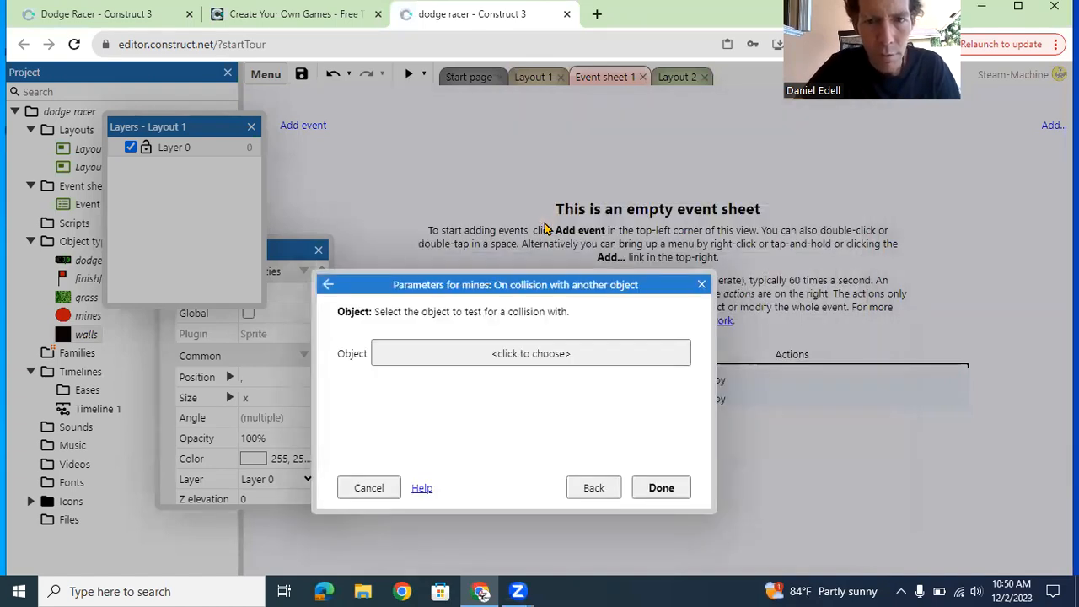
click(531, 354)
double_click(437, 246)
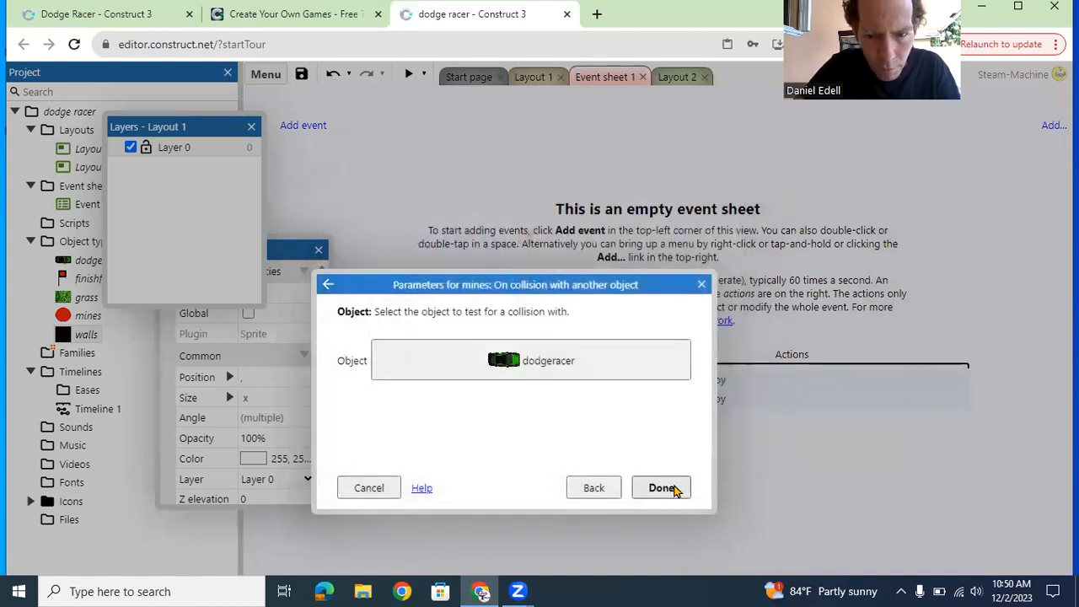
click(661, 488)
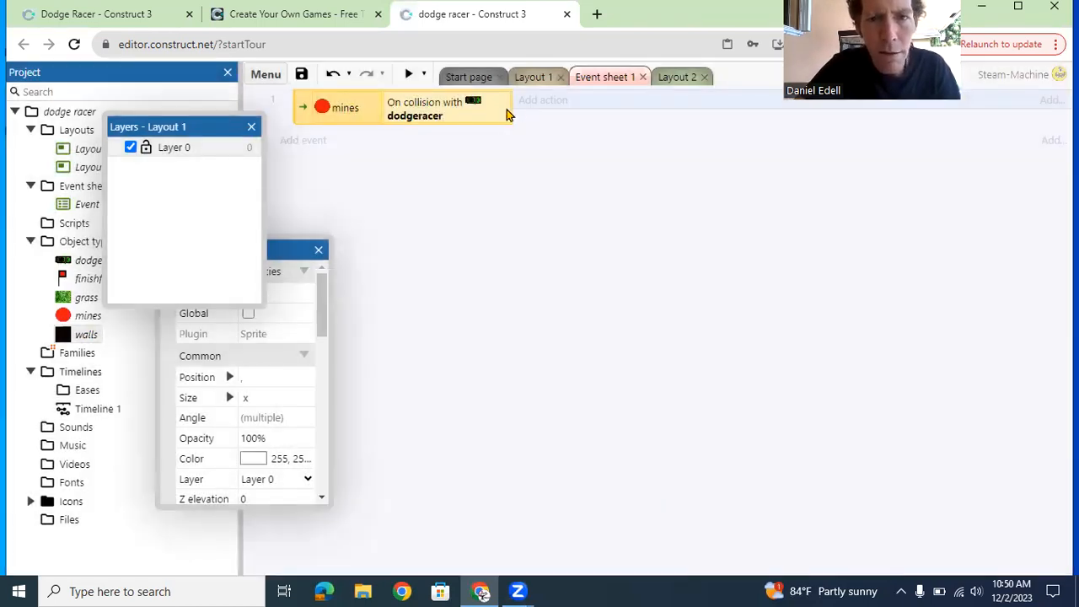
Add a System Wait action of 1.0 seconds to the mines collision event
click(543, 102)
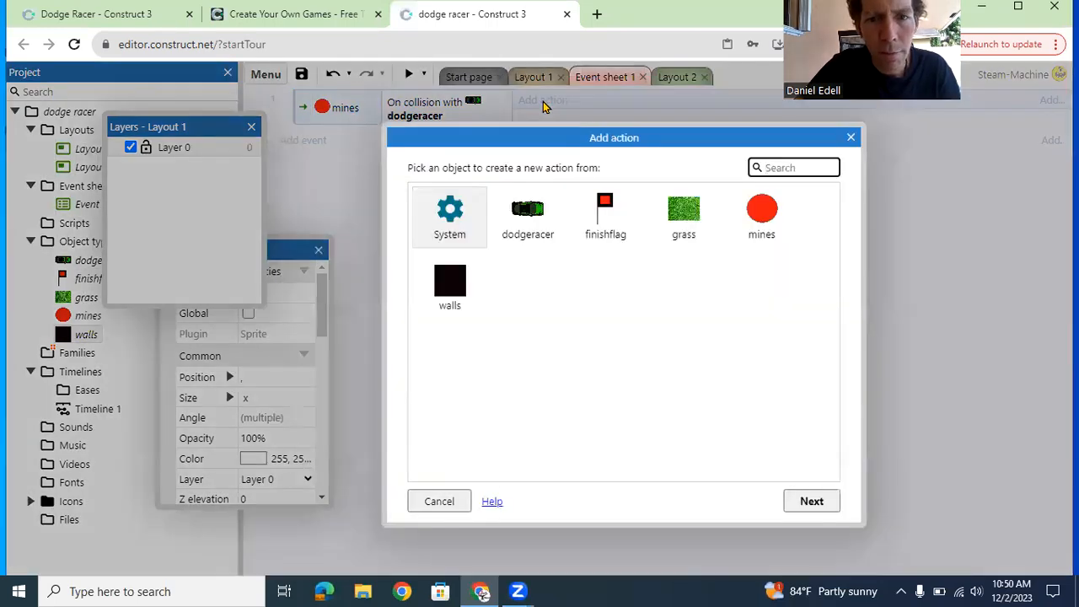
double_click(450, 221)
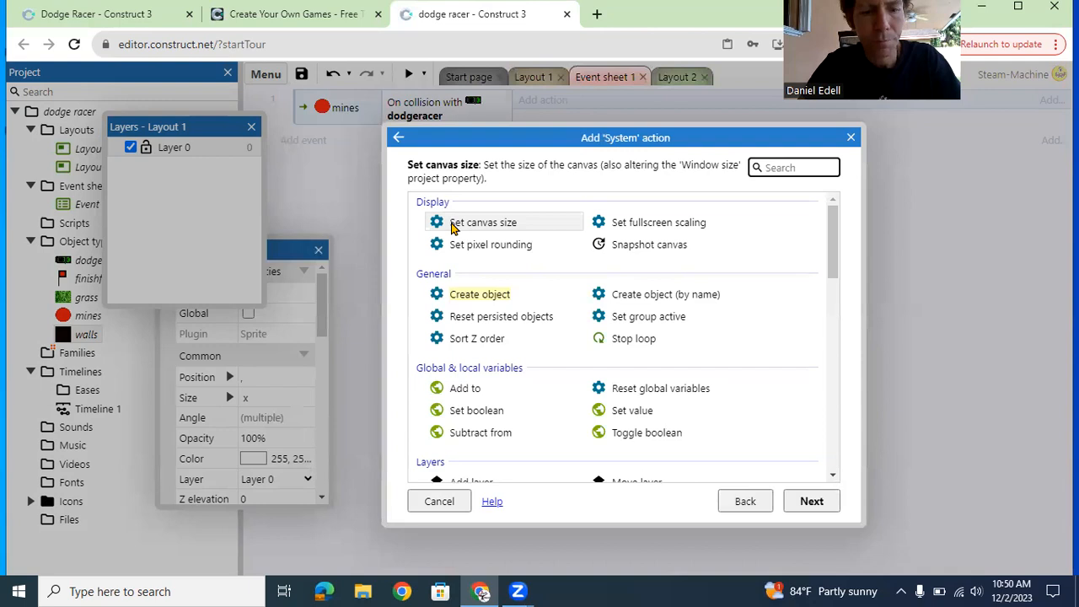
text(wa)
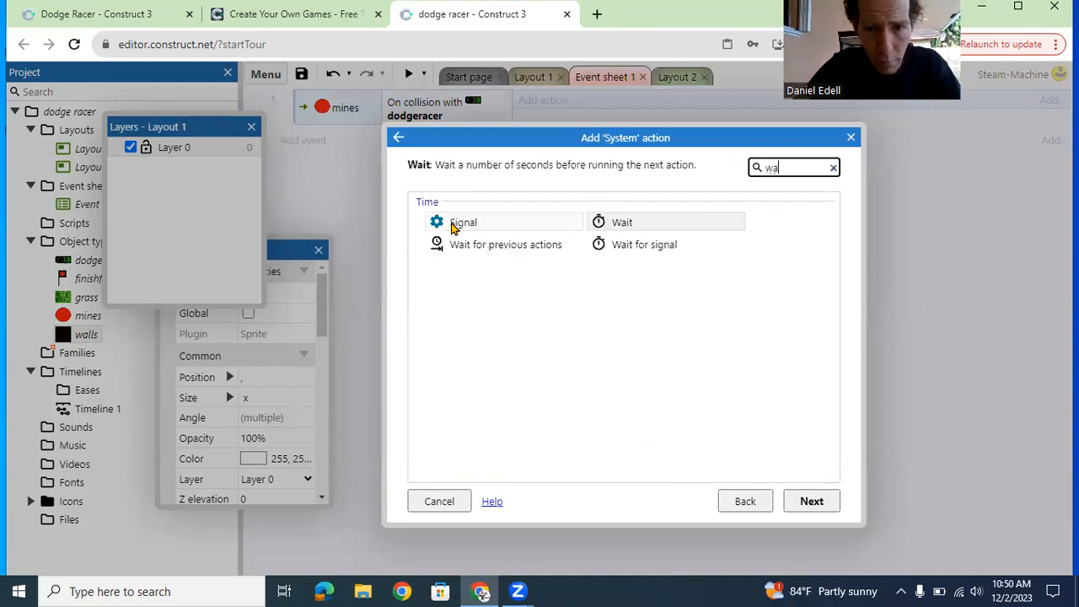
double_click(600, 223)
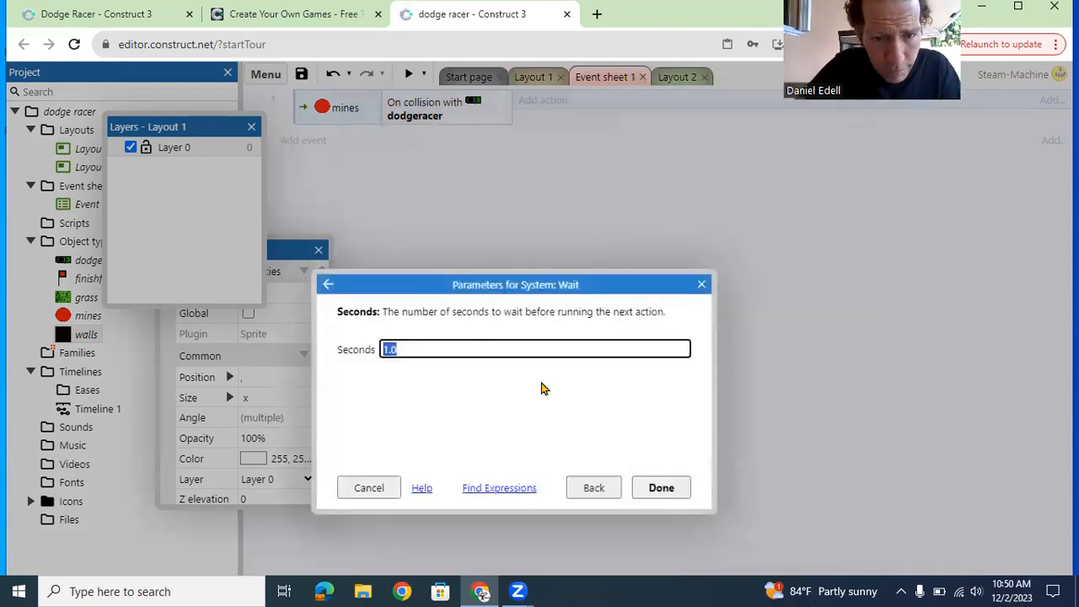
click(660, 487)
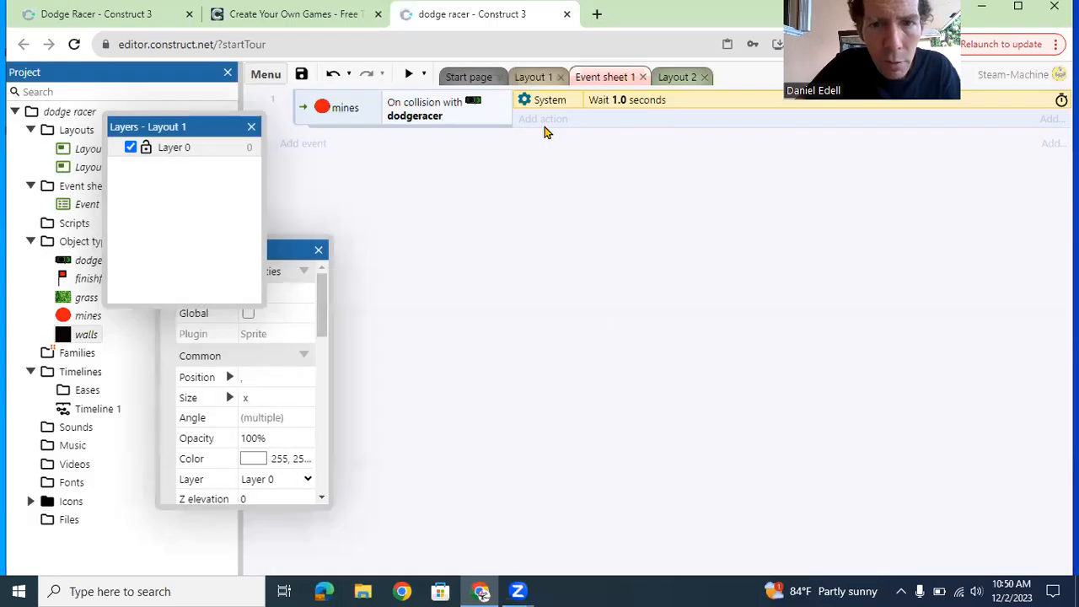
Add a System Restart layout action below the Wait action in the mines collision event
click(552, 121)
double_click(450, 211)
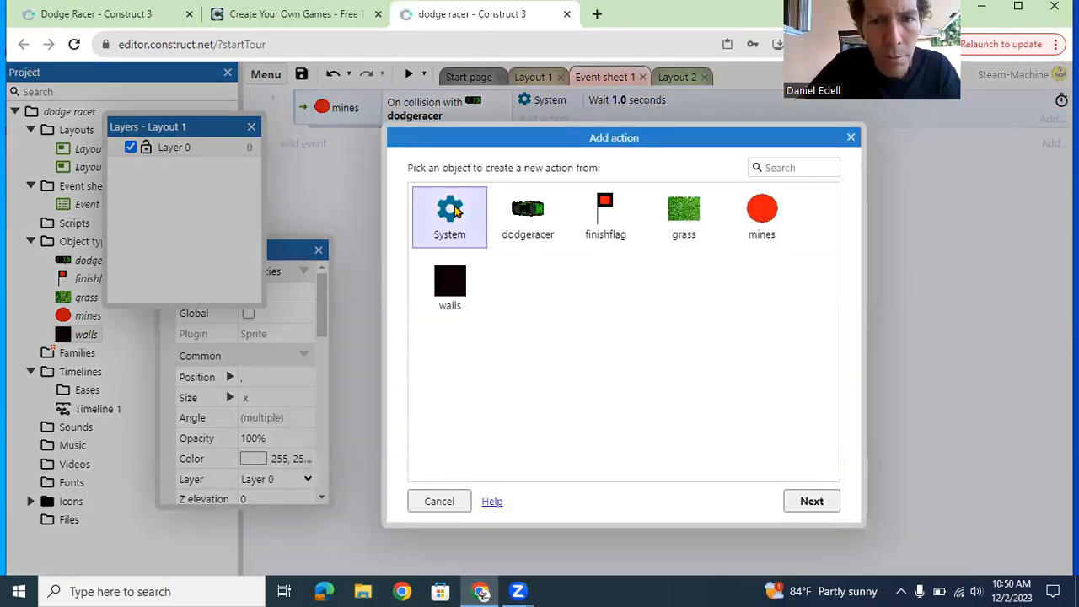
text(rest)
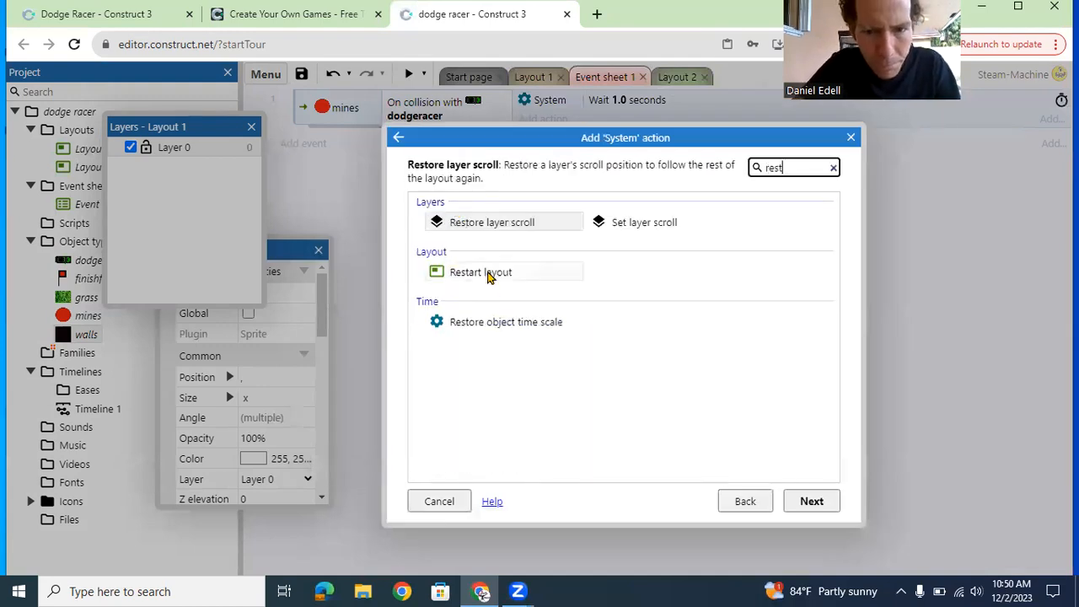
double_click(489, 272)
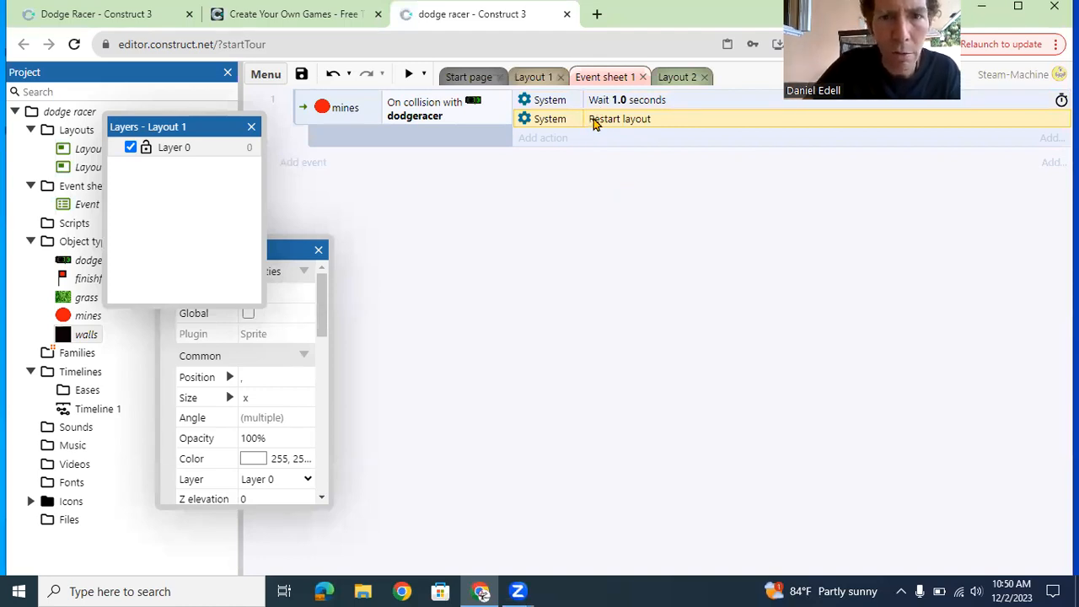
Add a dodgeracer ScrollTo Shake action with magnitude 100 and duration 0.2 to the mines collision event
click(549, 140)
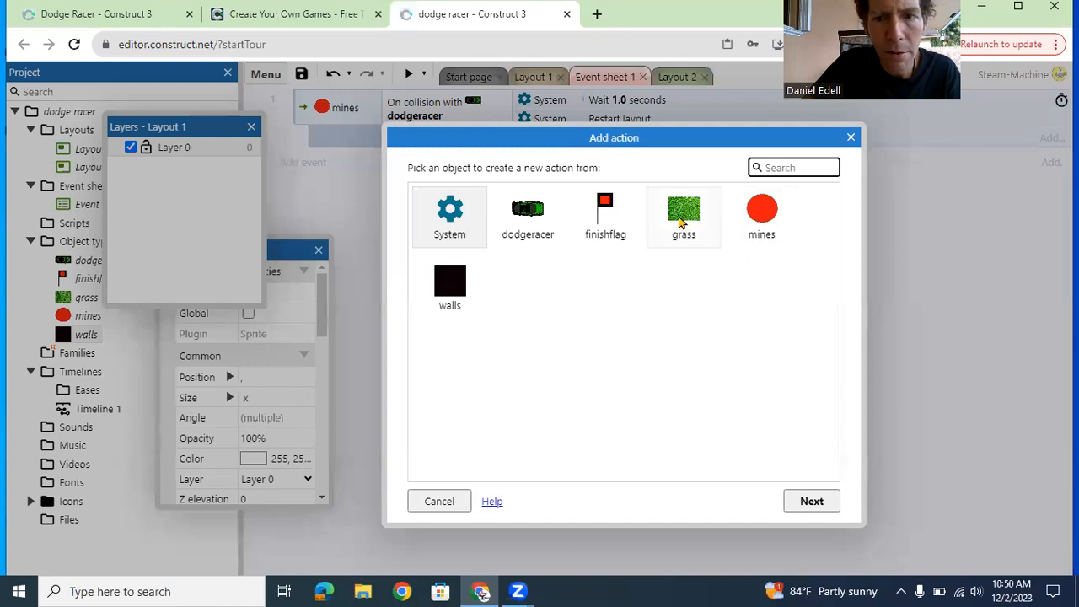
click(531, 219)
double_click(530, 219)
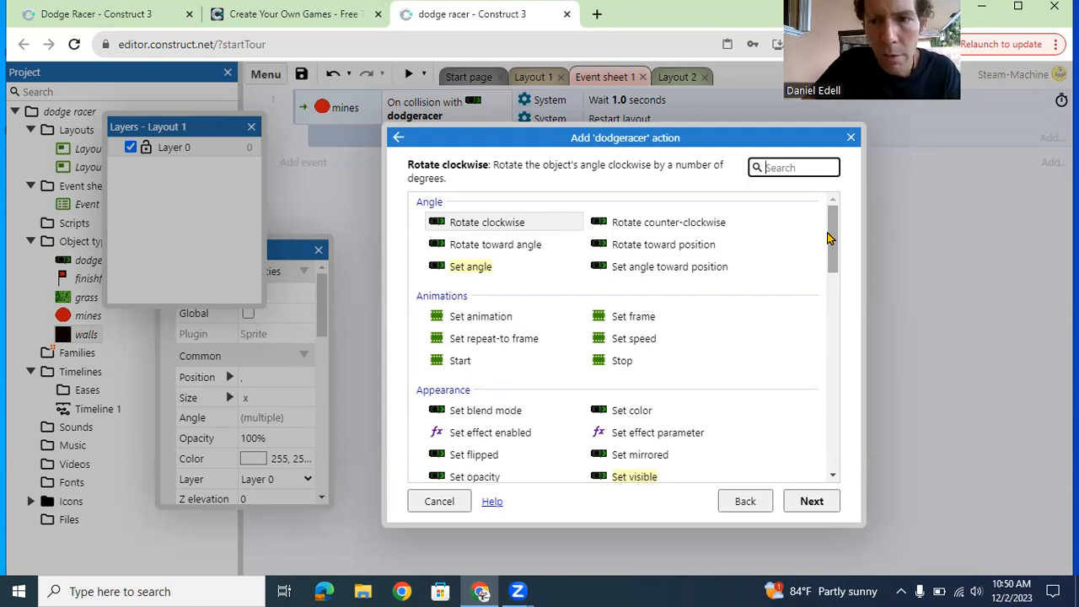
drag(831, 234, 811, 407)
double_click(626, 298)
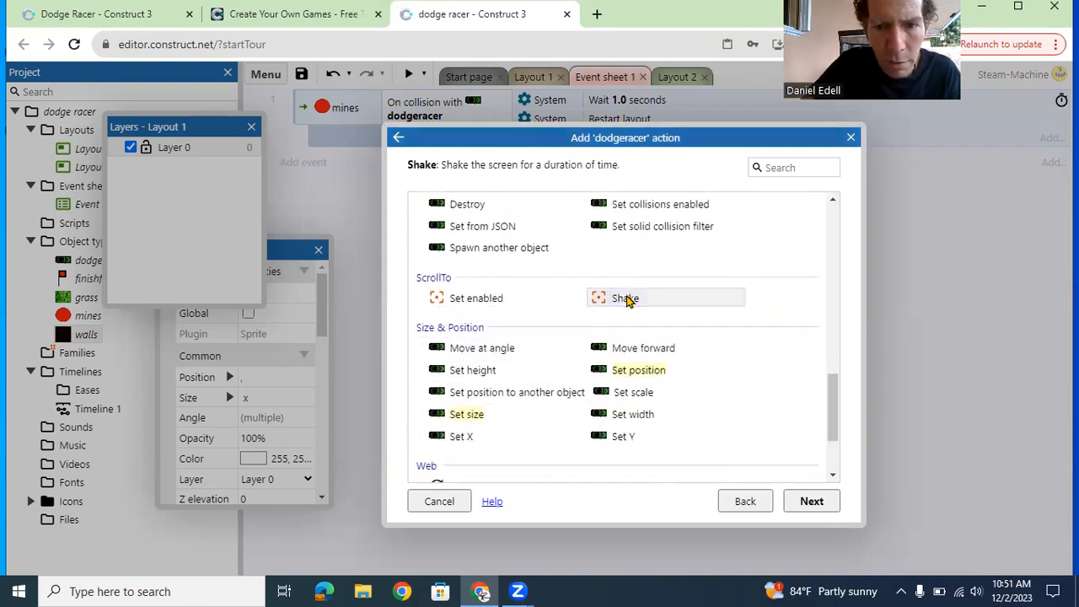
click(424, 350)
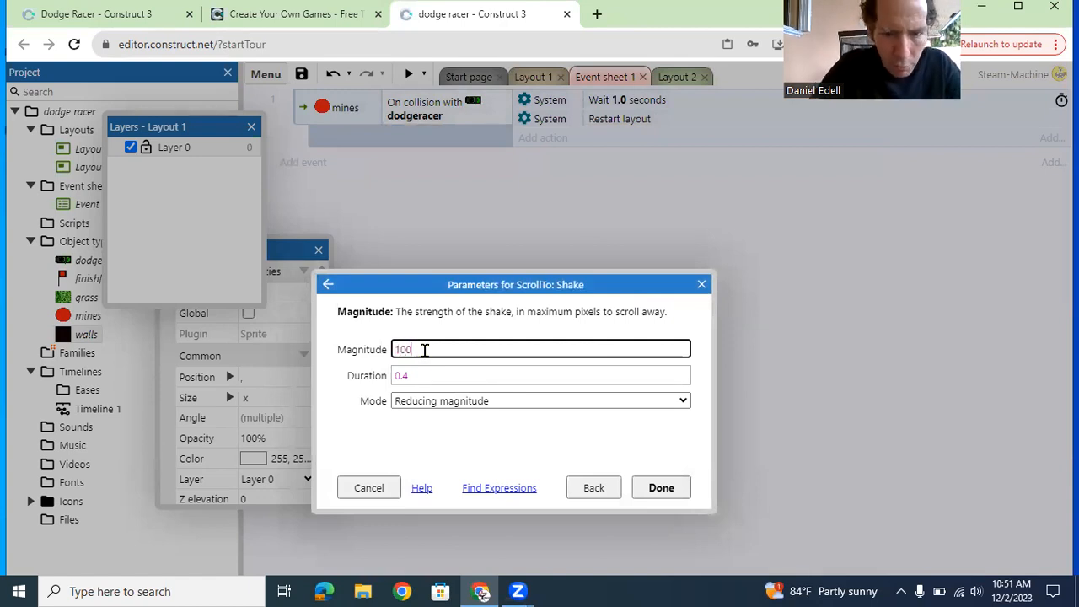
click(424, 375)
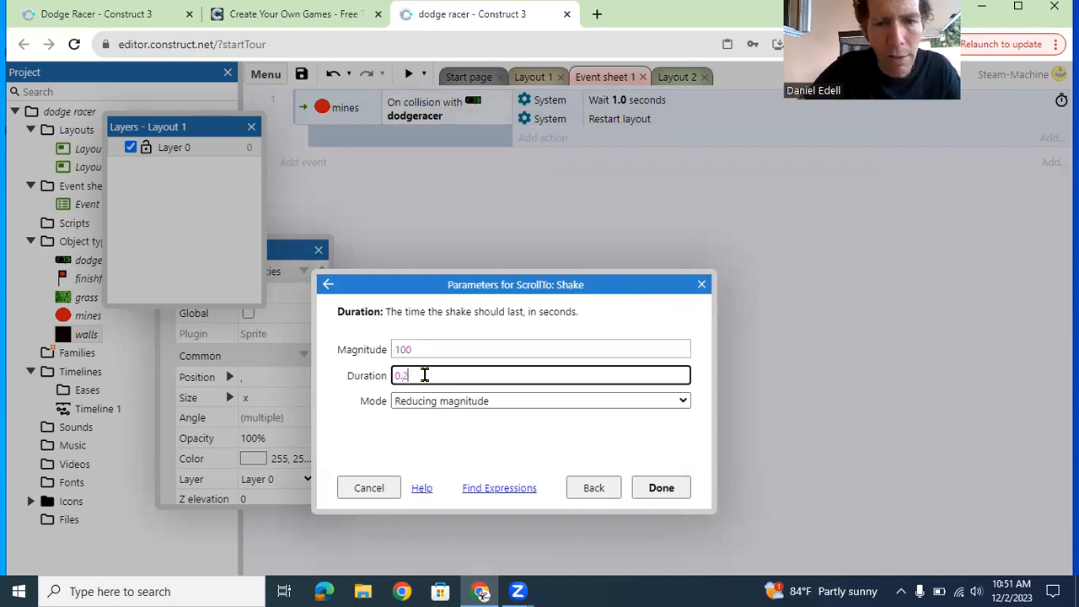
click(662, 488)
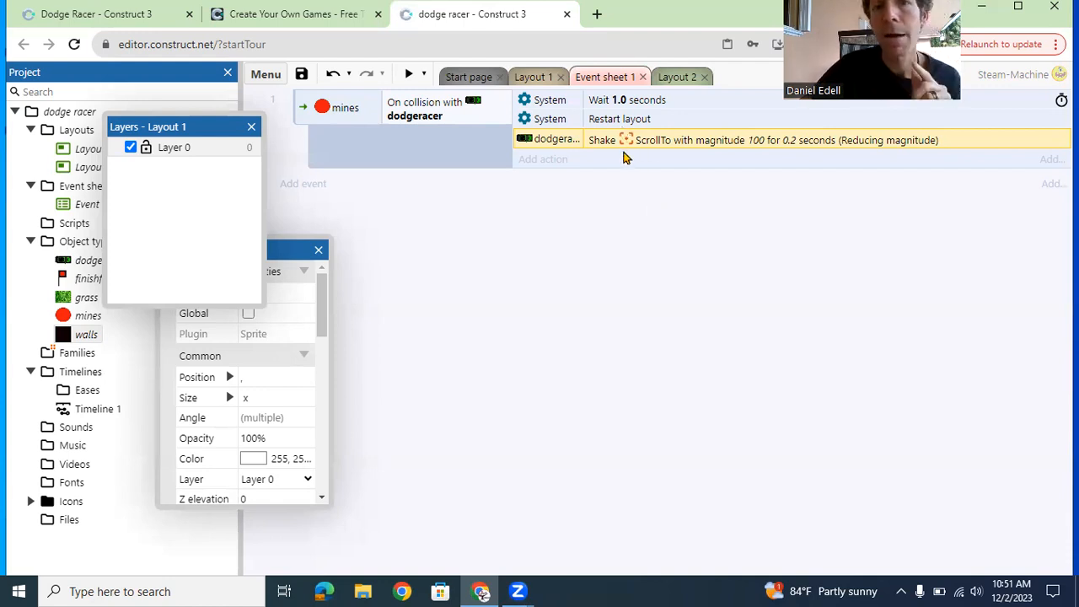
Add a second event with the dodgeracer condition On collision with walls
click(315, 187)
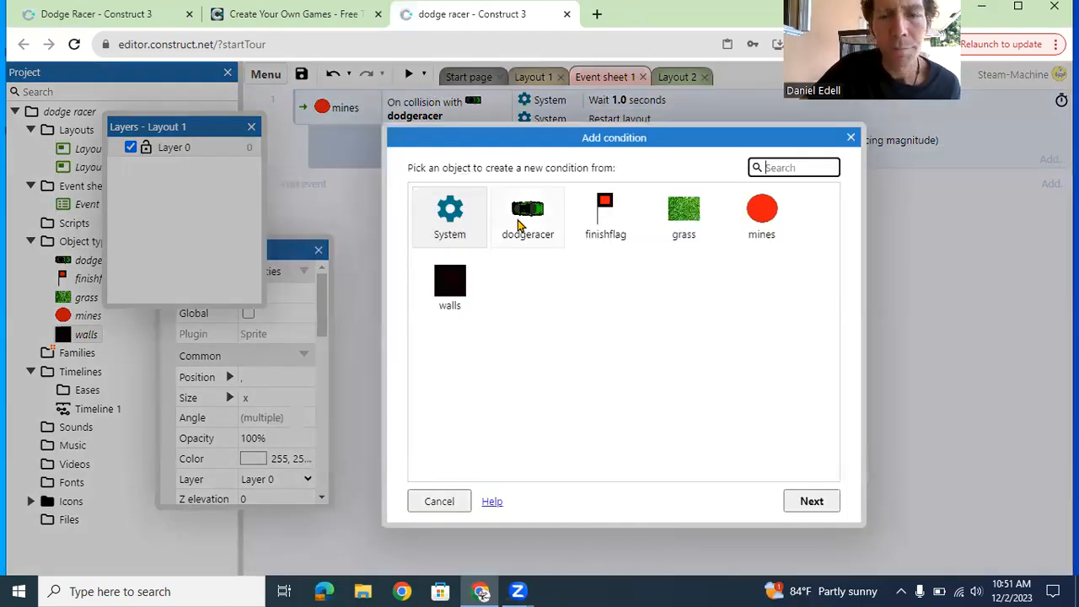
click(520, 223)
double_click(520, 223)
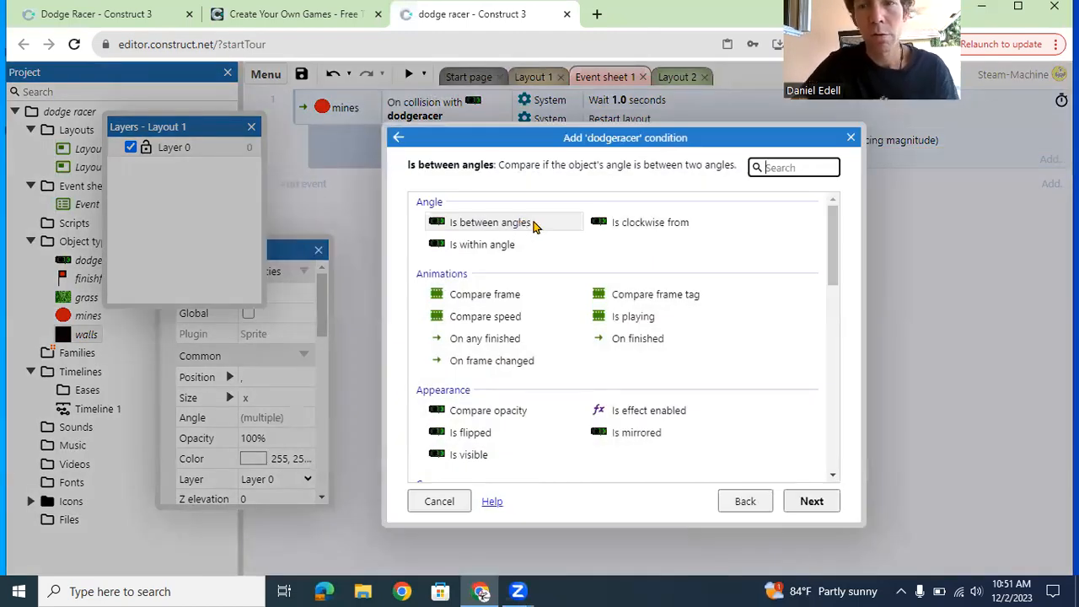
text(on c)
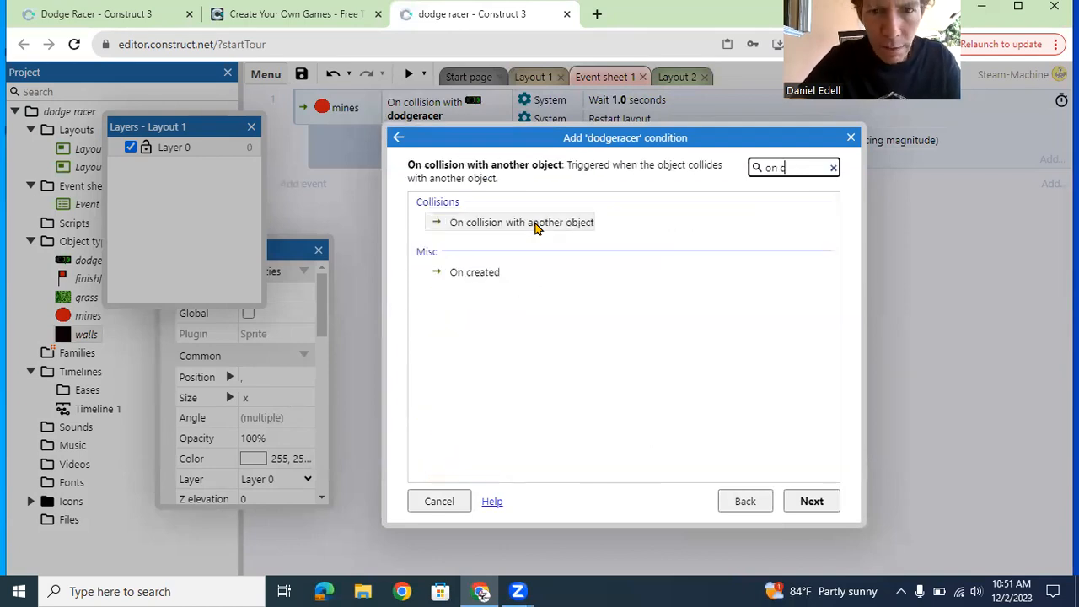
double_click(535, 223)
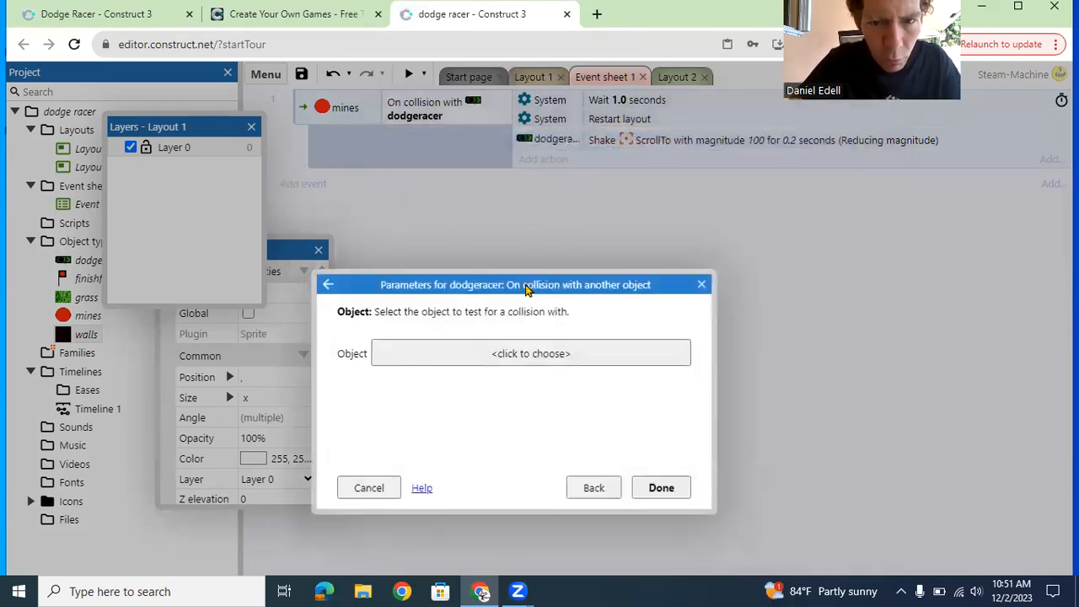
click(552, 361)
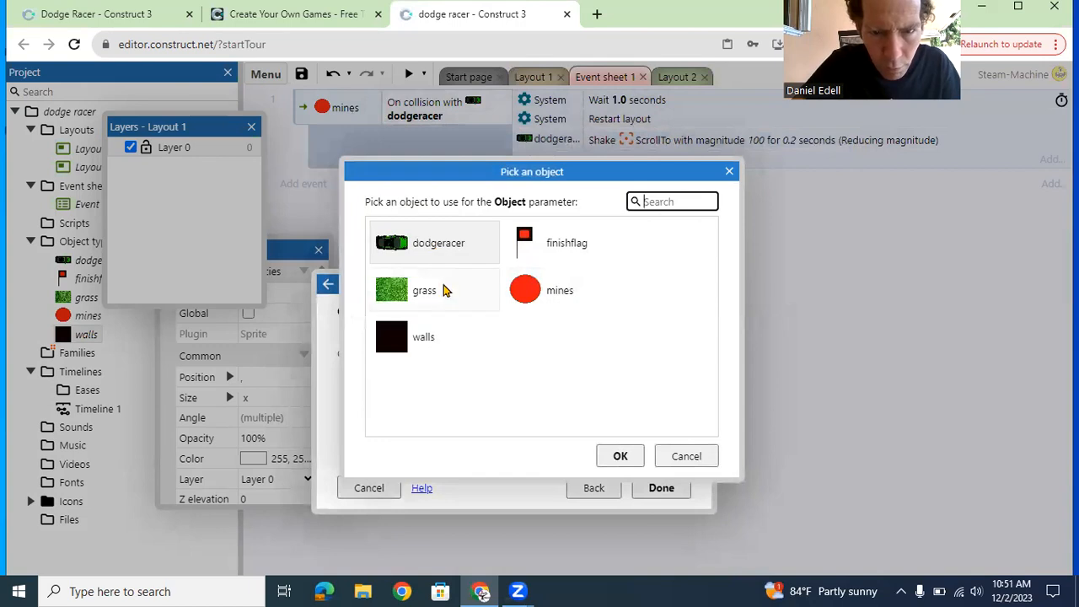
double_click(422, 339)
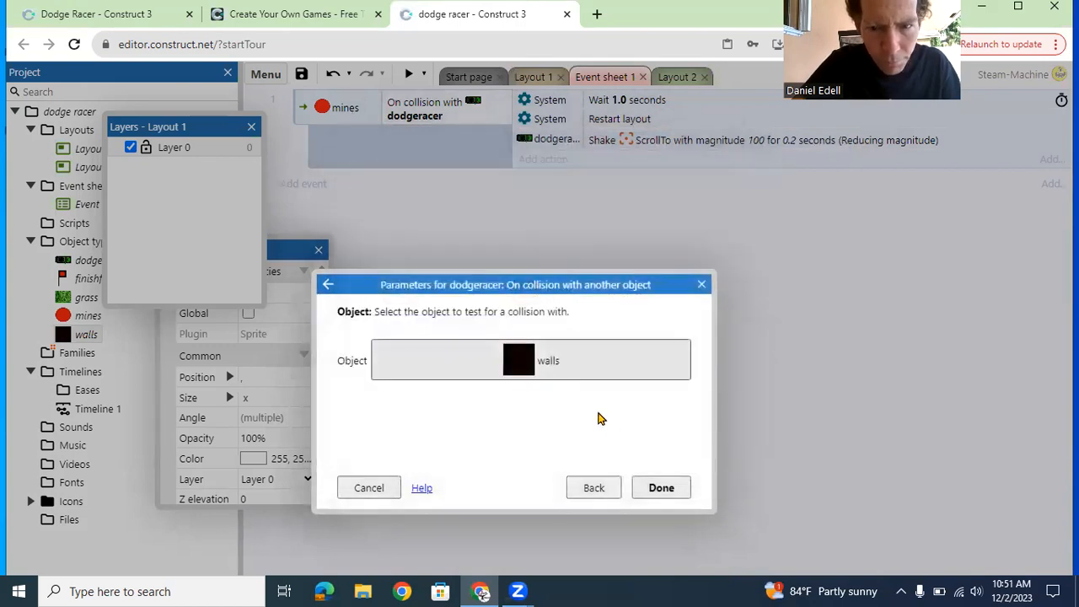
click(658, 487)
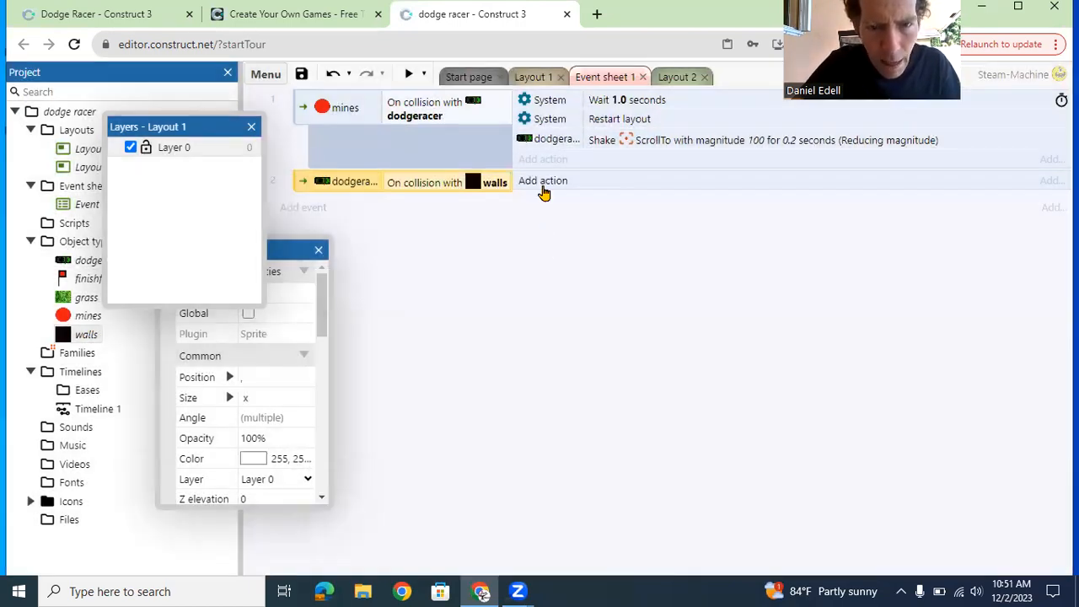
Add a dodgeracer ScrollTo Shake action with magnitude 70 and duration 0.2 to the walls collision event
click(544, 187)
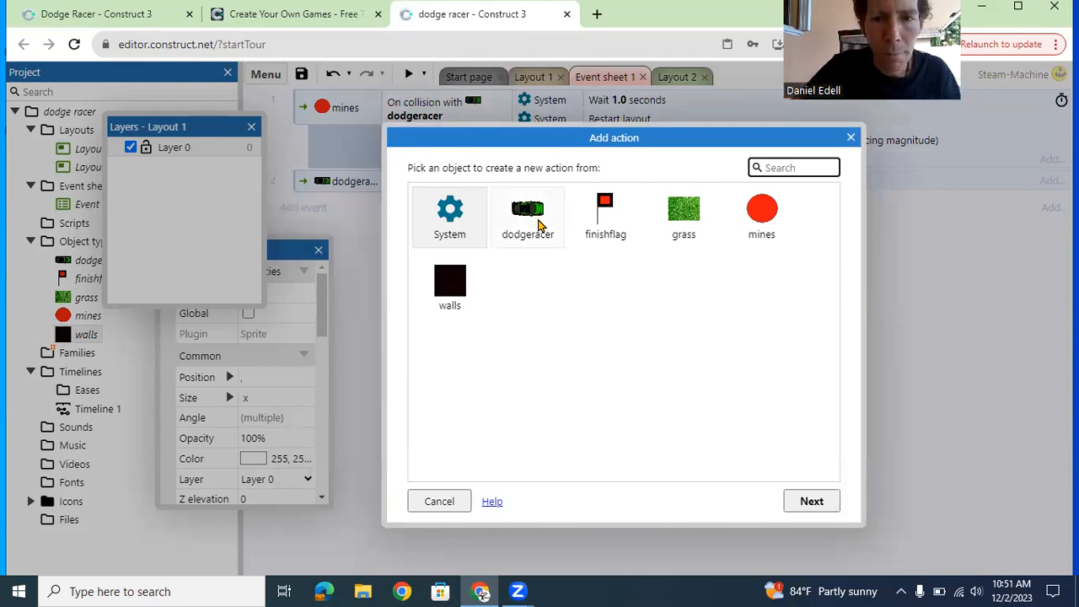
double_click(528, 215)
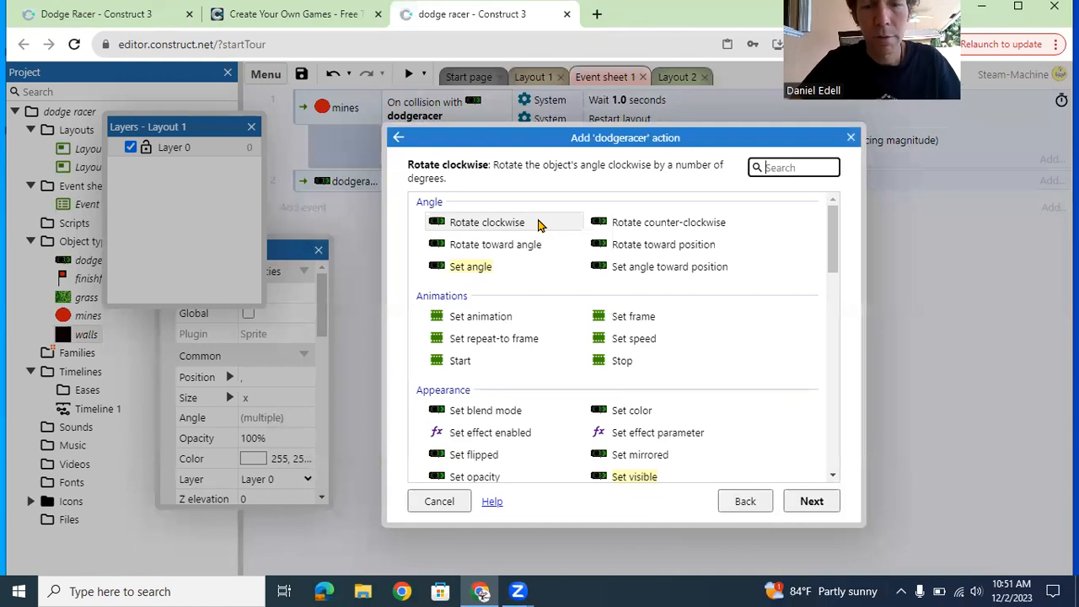
drag(833, 265, 847, 396)
scroll(640, 379, down, 2)
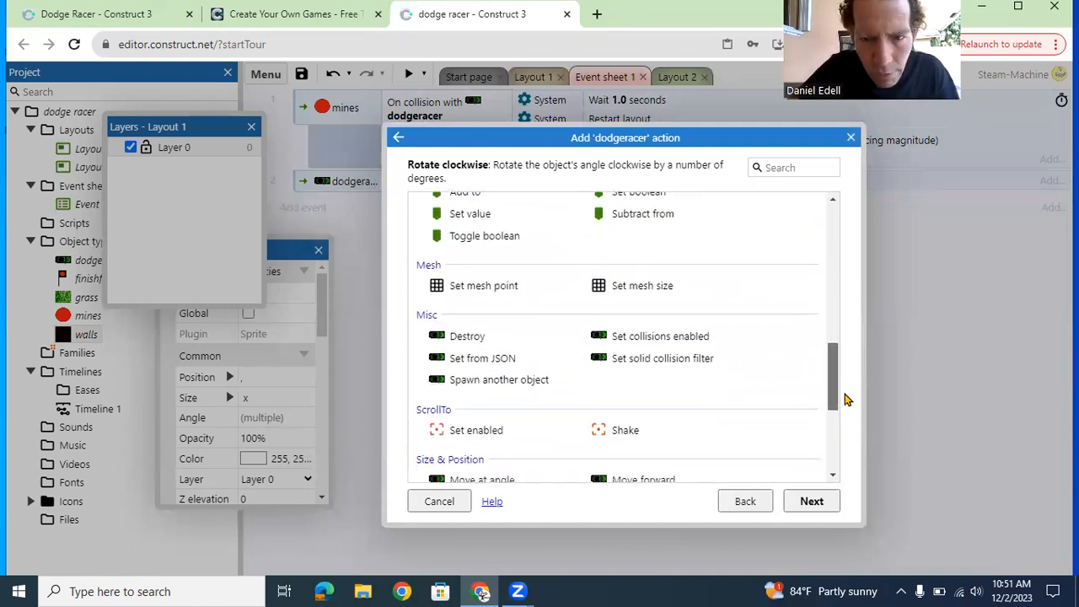
double_click(602, 342)
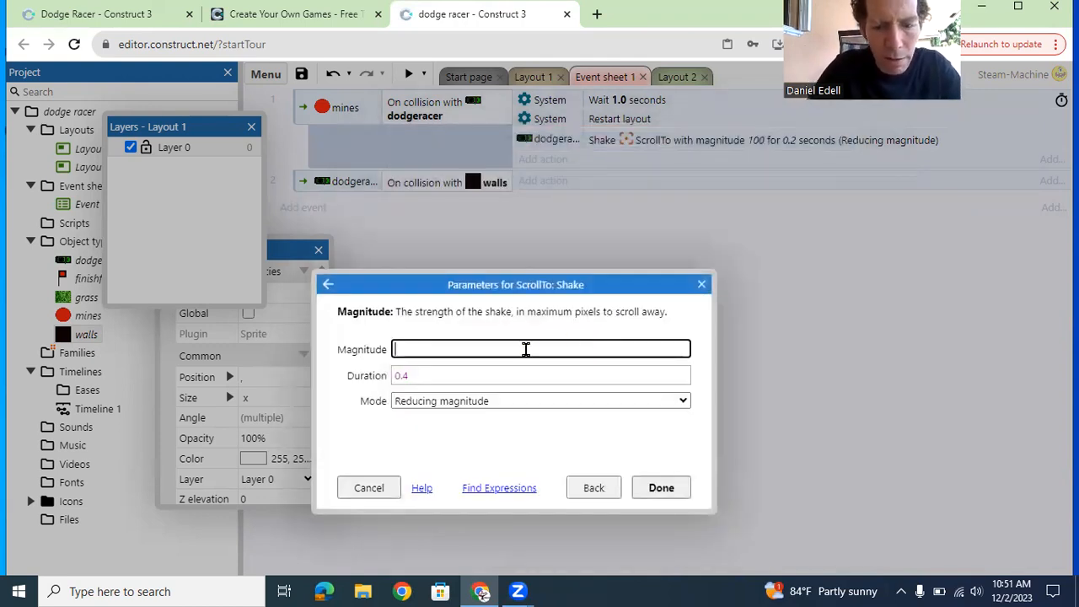
text(70)
click(463, 380)
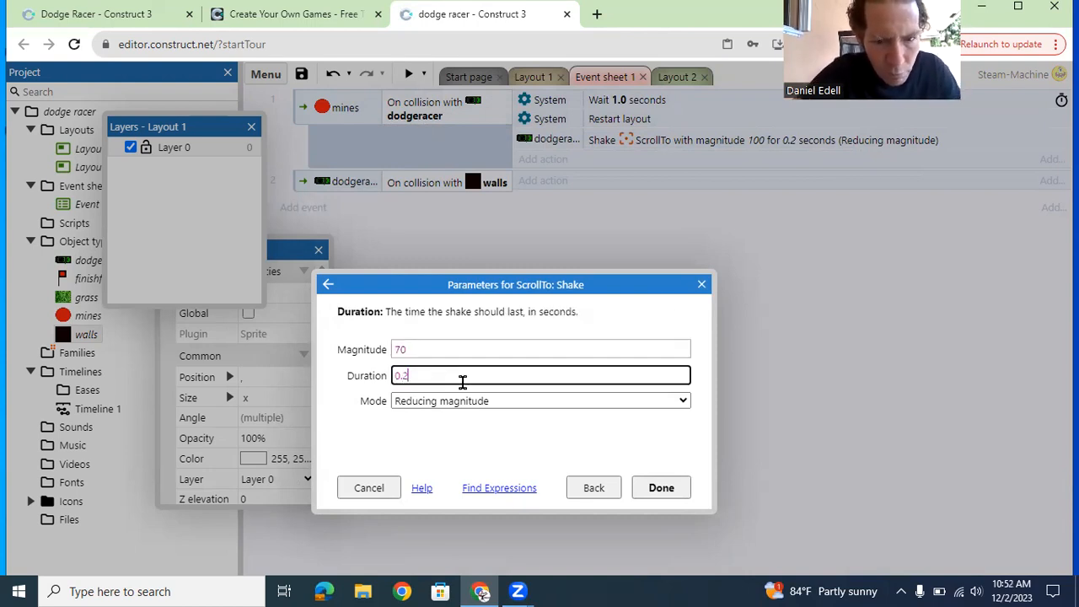
click(656, 489)
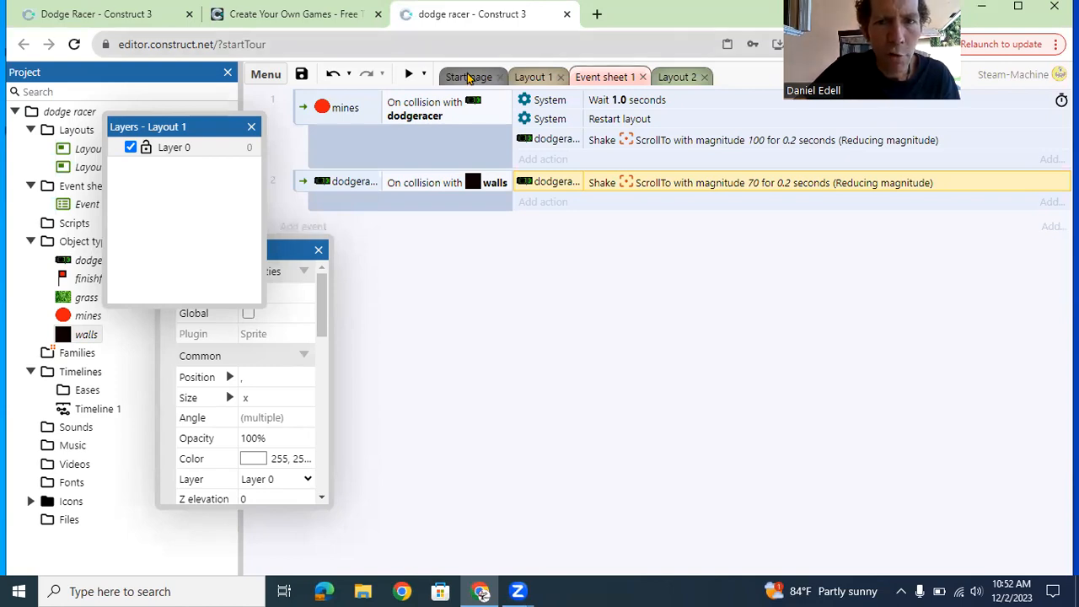
Check Layout 1 of the finished Dodge Racer project, then return to the new project and move Properties clear of the event area
click(128, 10)
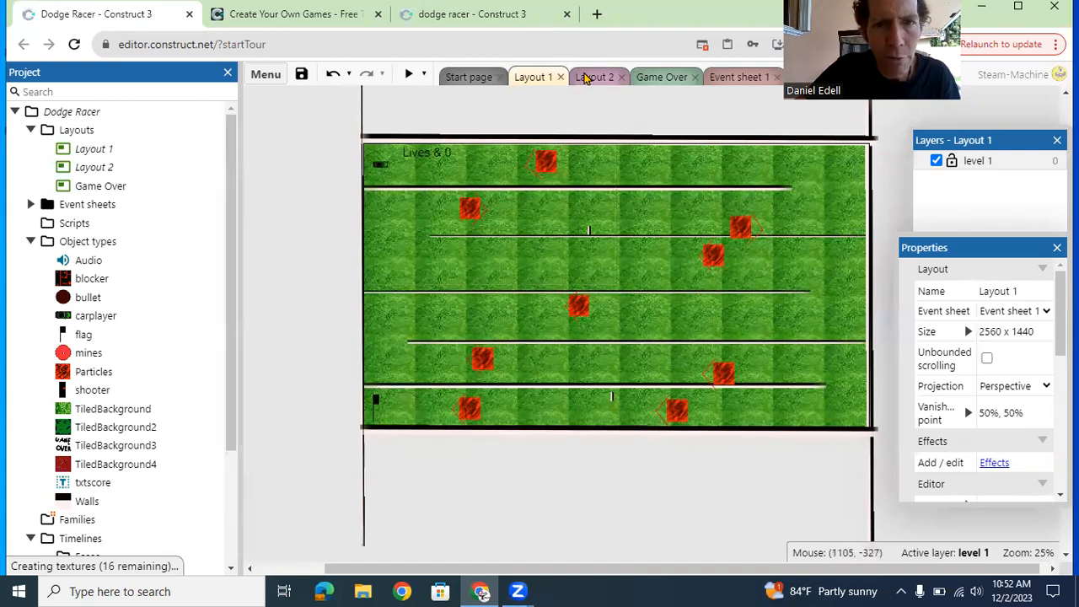
click(473, 15)
drag(289, 254, 243, 280)
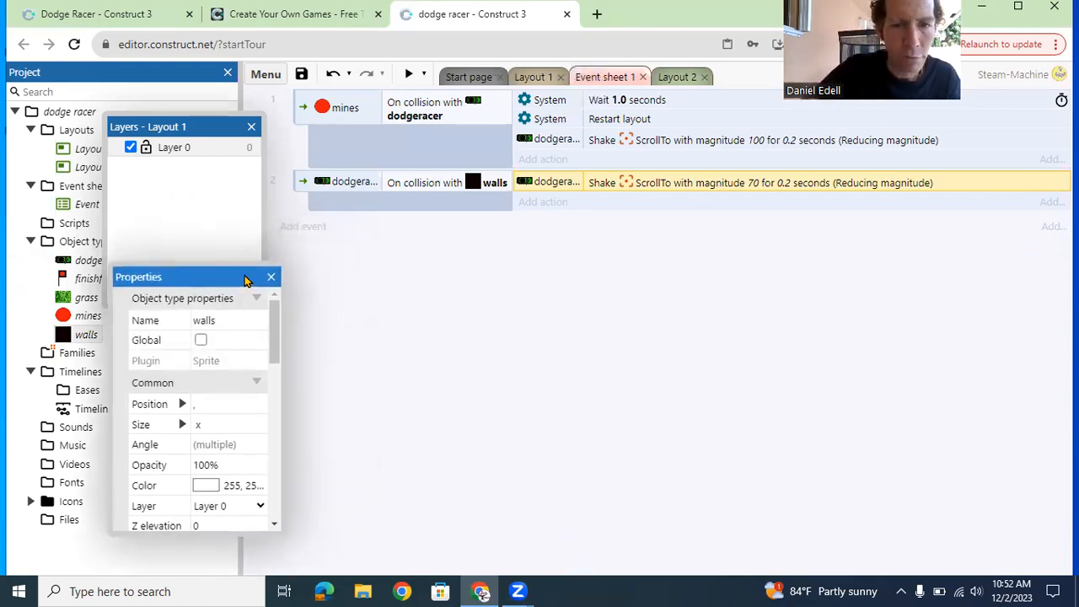
Add a third event with the dodgeracer condition On collision with finishflag
click(310, 233)
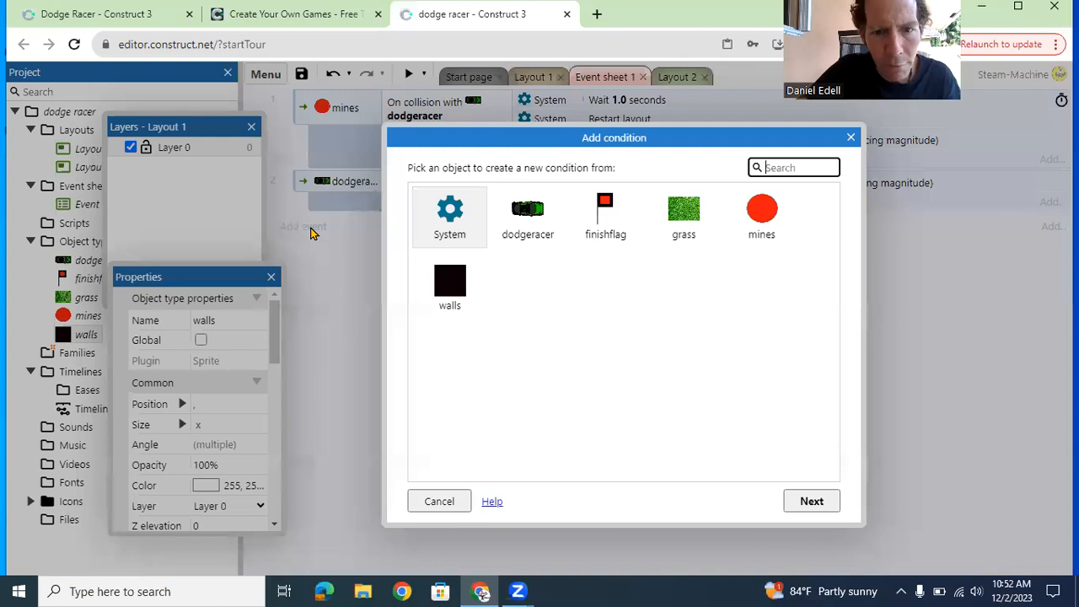
double_click(522, 226)
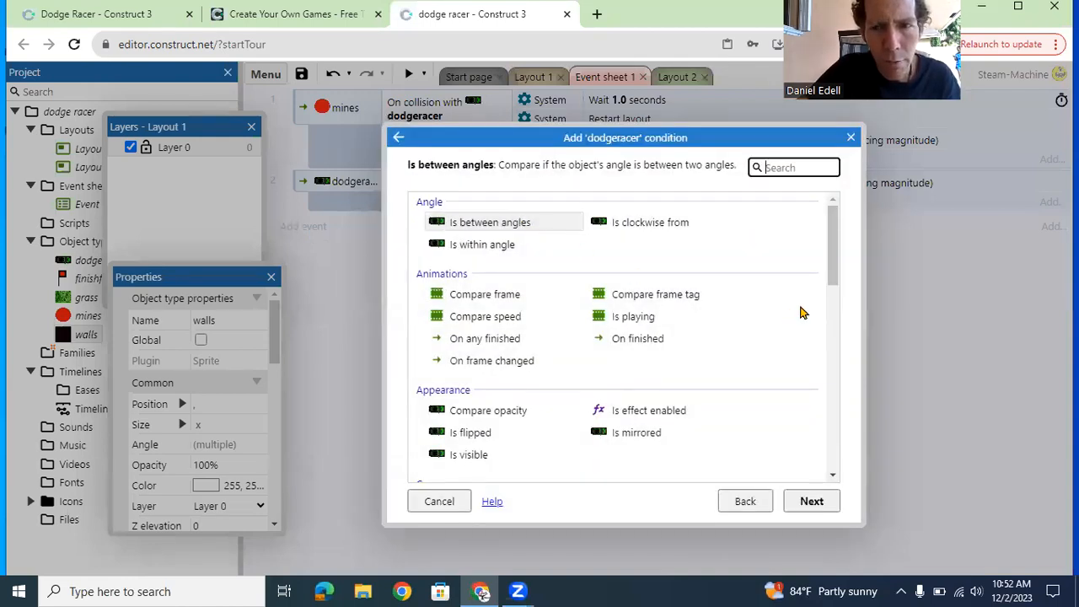
text(on)
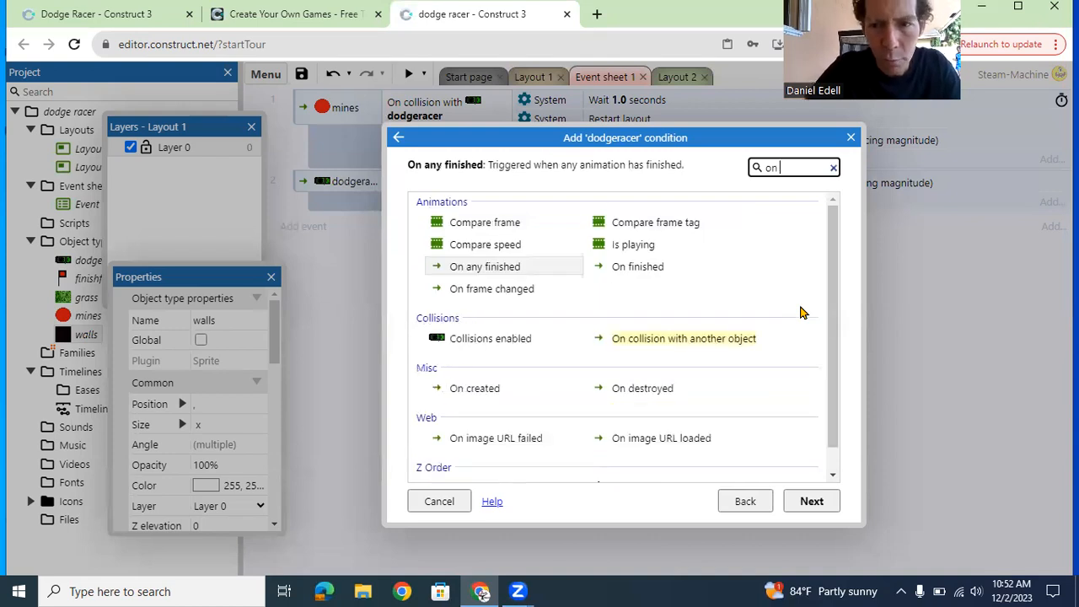
text( cl)
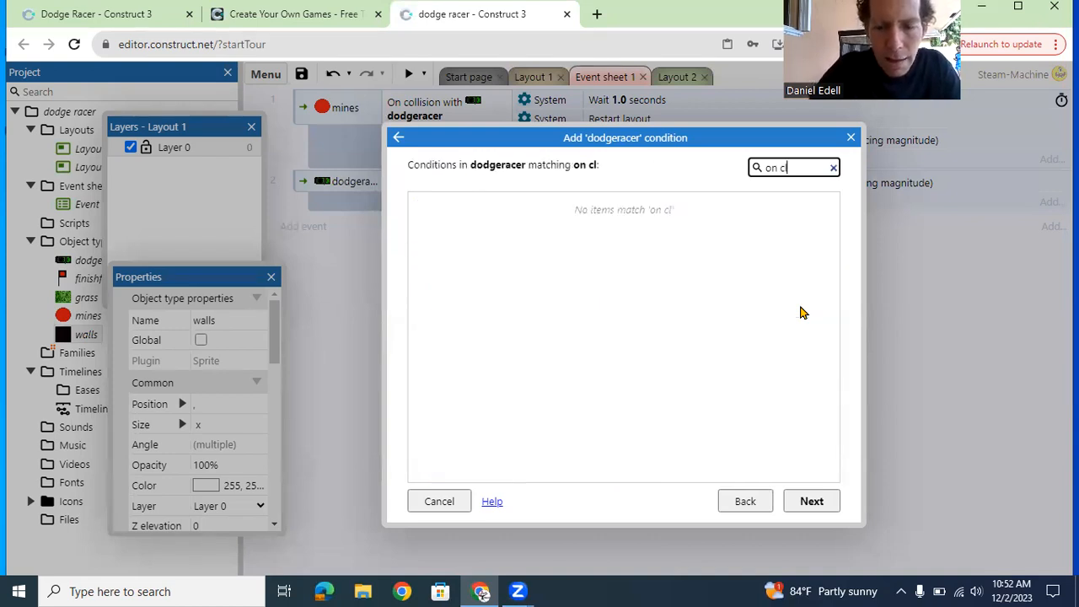
key(BackSpace)
double_click(578, 222)
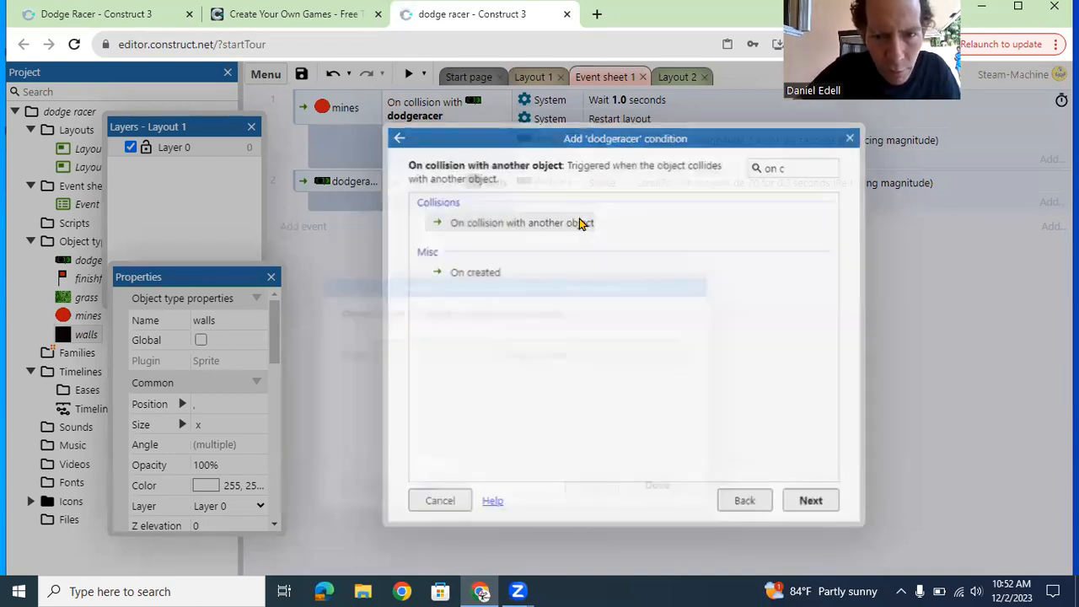
click(474, 354)
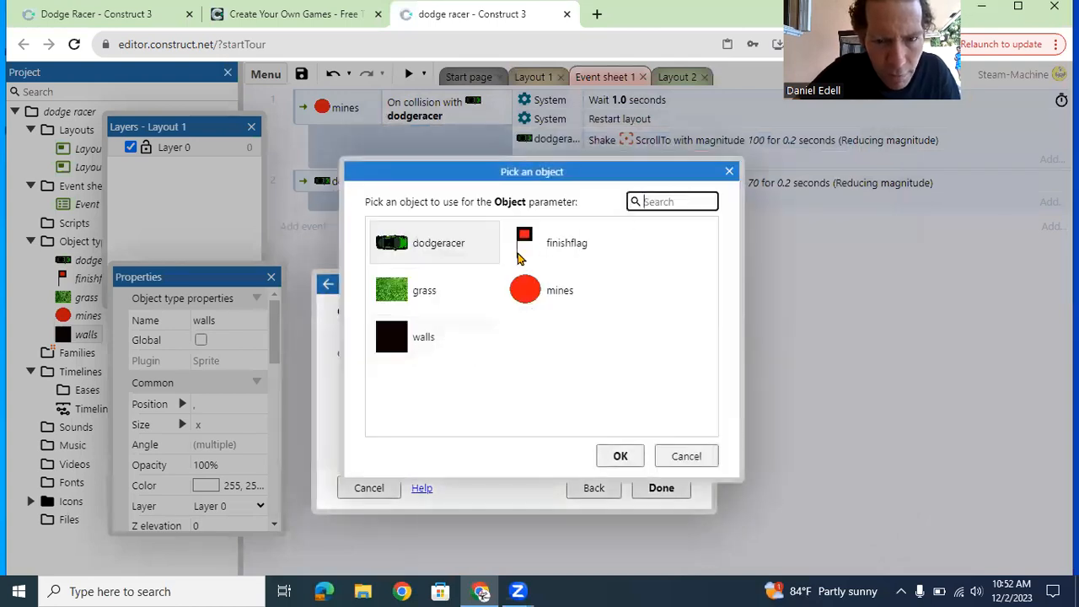
click(536, 242)
click(618, 456)
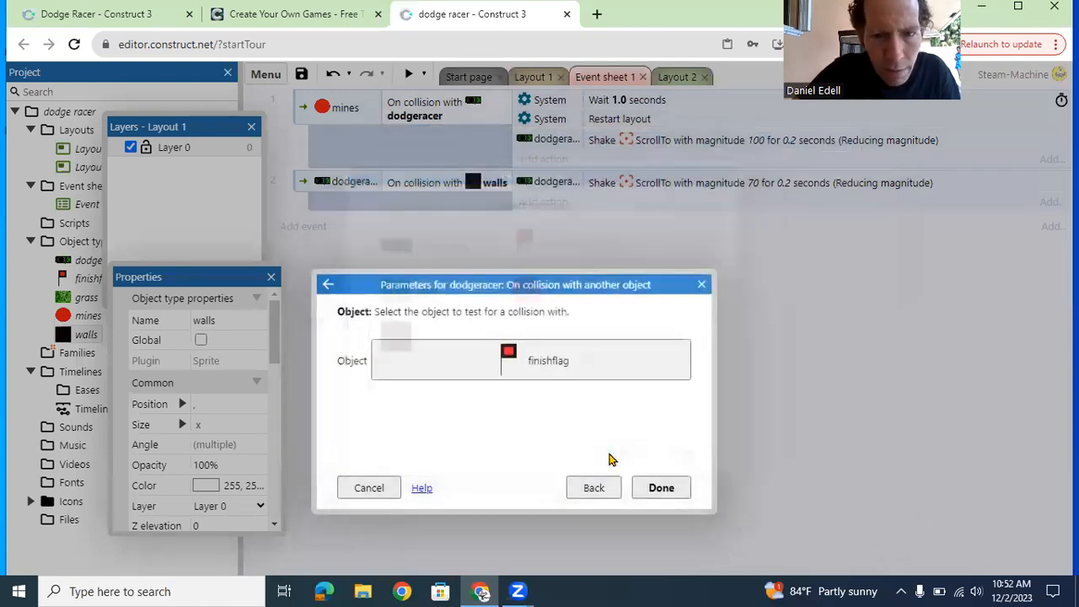
click(656, 487)
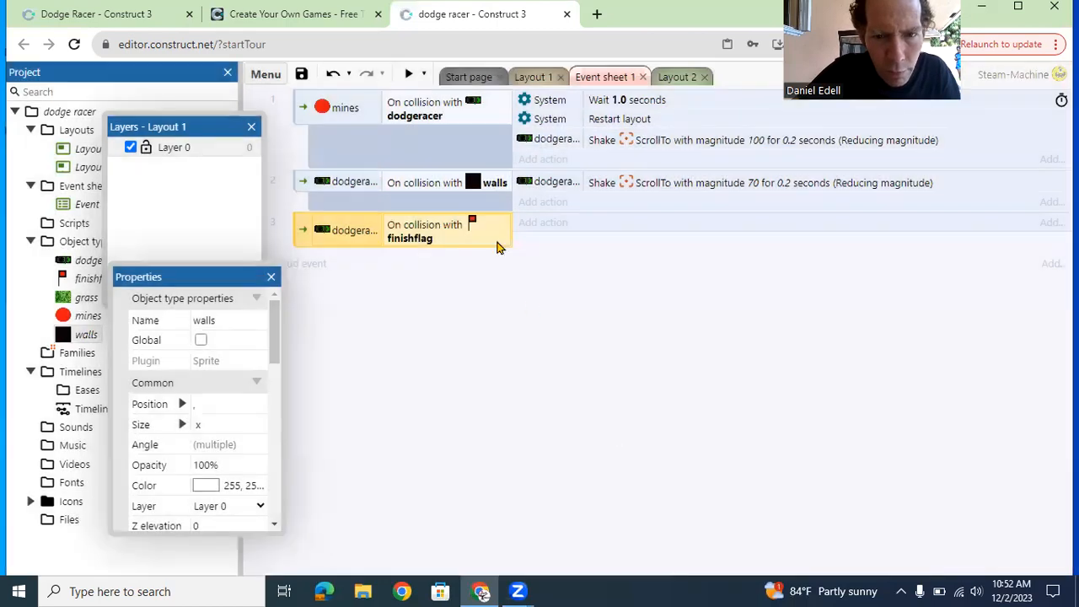
Add a System Go to next/previous layout action set to next to the finishflag collision event
click(535, 226)
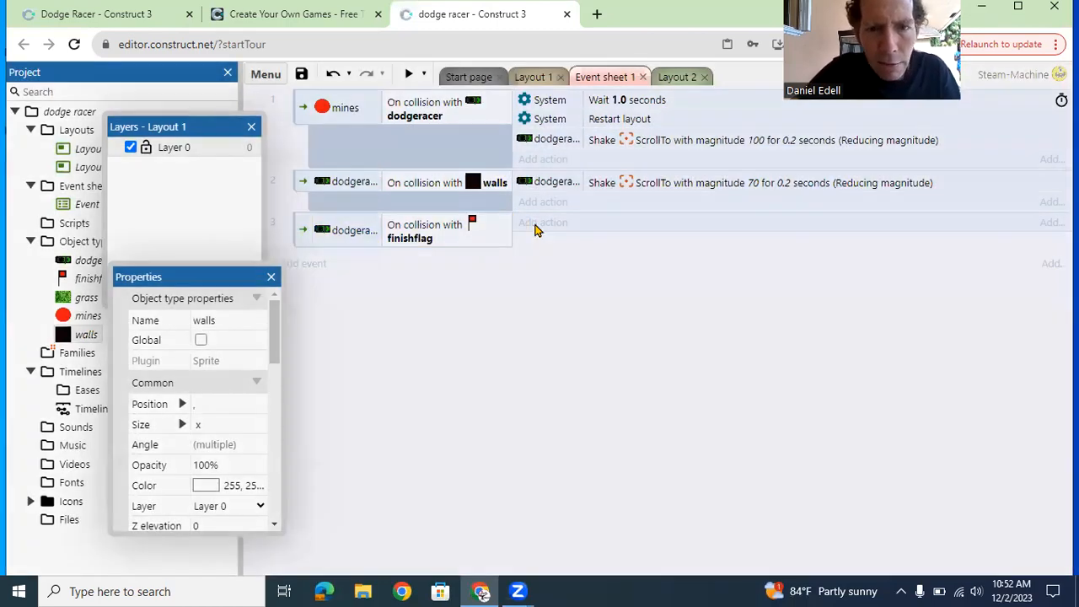
double_click(455, 218)
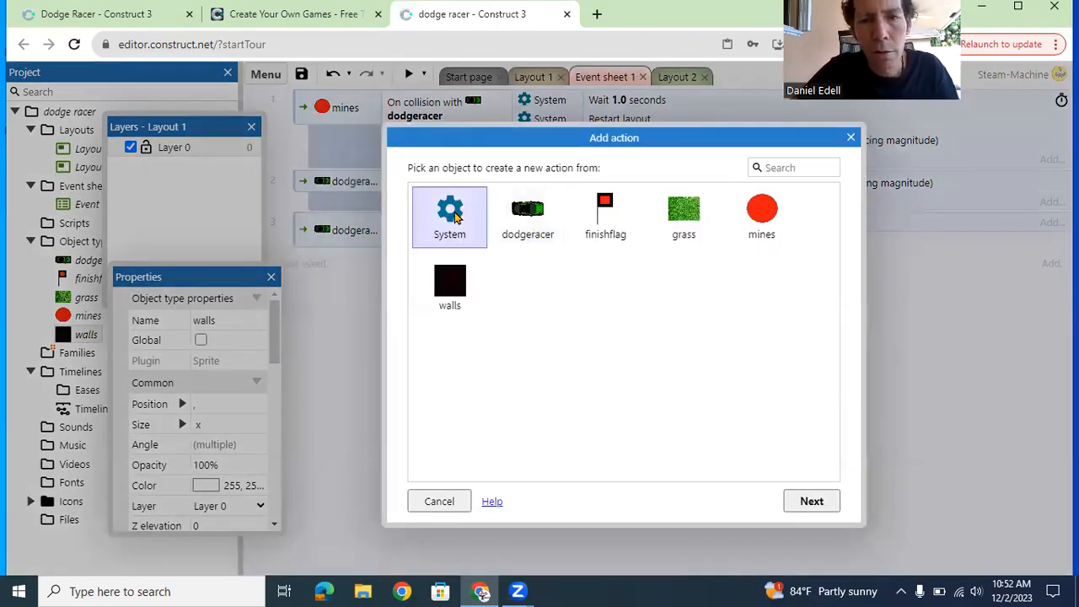
text(go t)
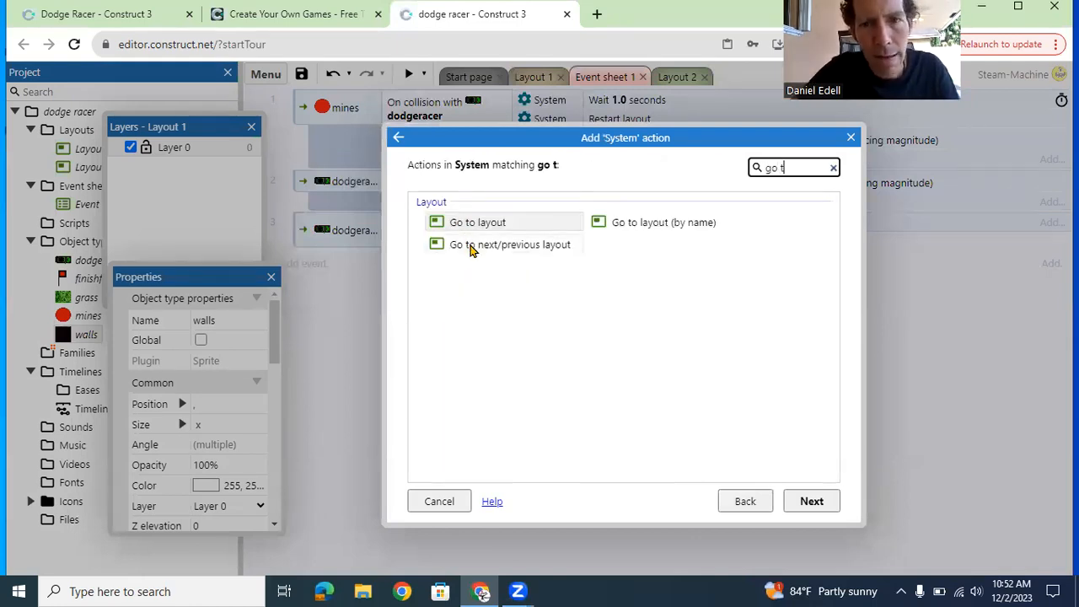
double_click(471, 246)
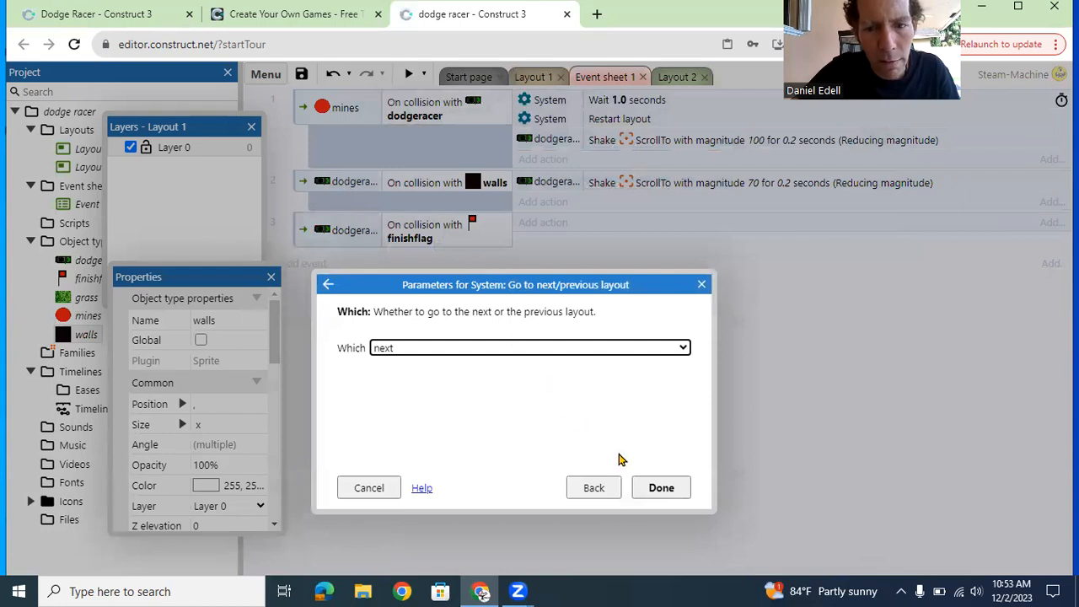
click(660, 488)
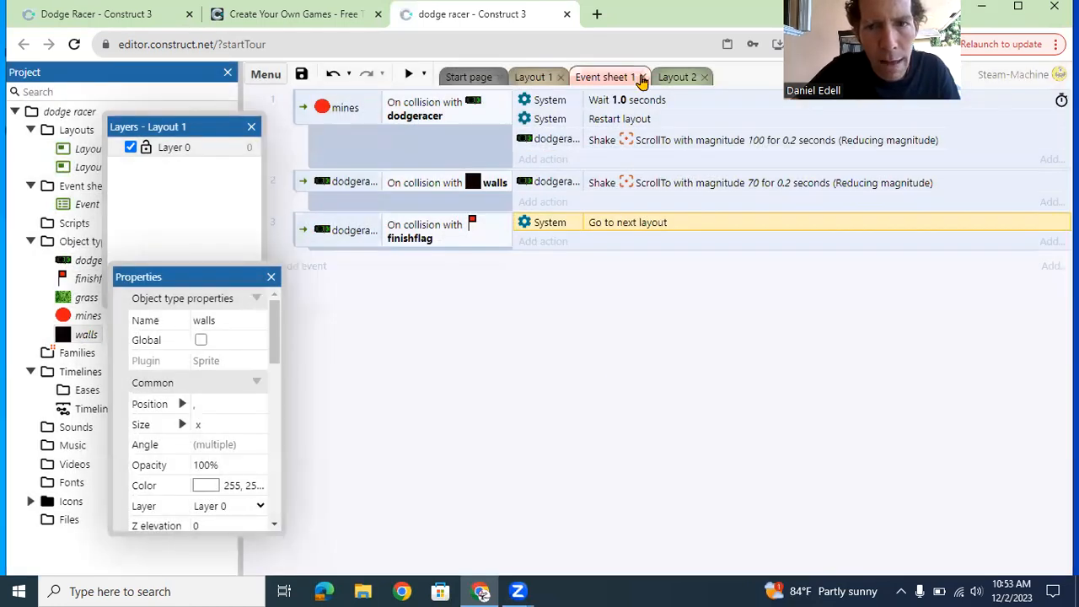
Bring up Layout 2 and reorder the open views so that it sits between Layout 1 and Event sheet 1
drag(671, 85, 621, 85)
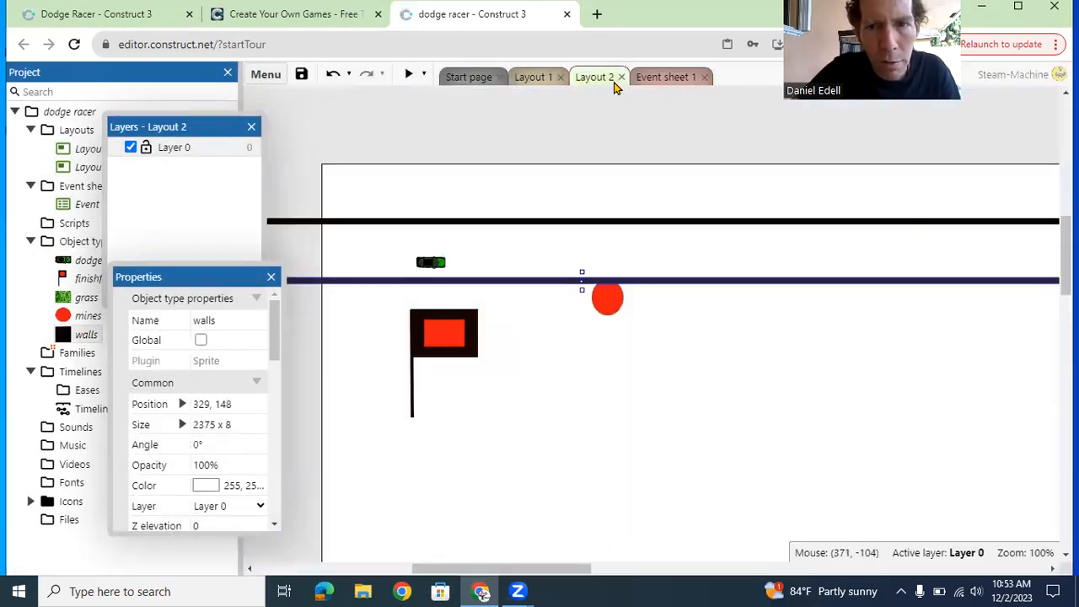
Check Layout 1 and the event sheet of the new project, and read through the finished Dodge Racer project's event sheet for comparison
click(525, 79)
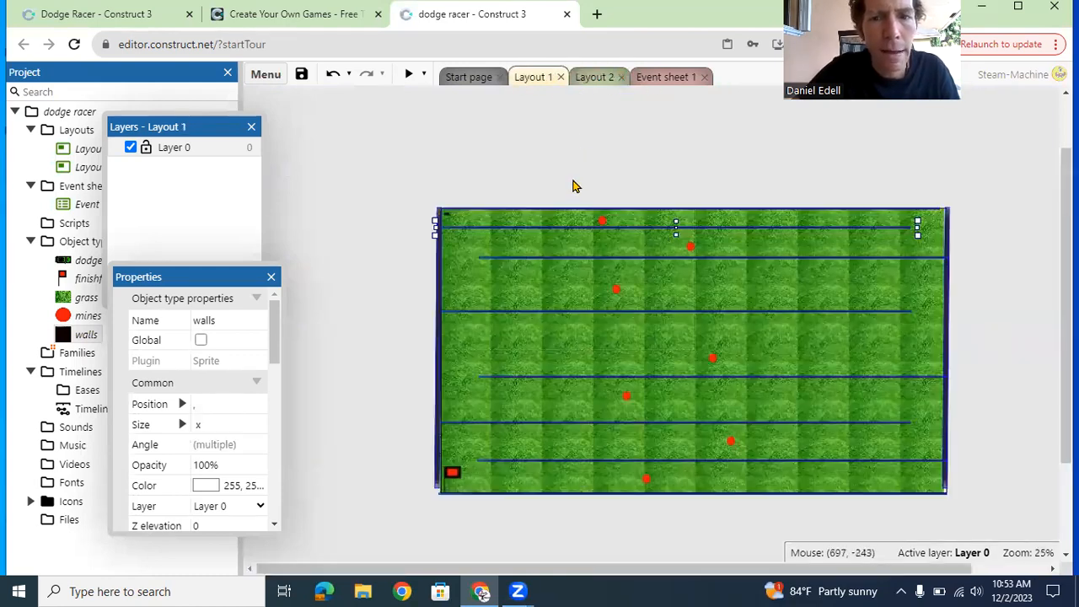
click(653, 77)
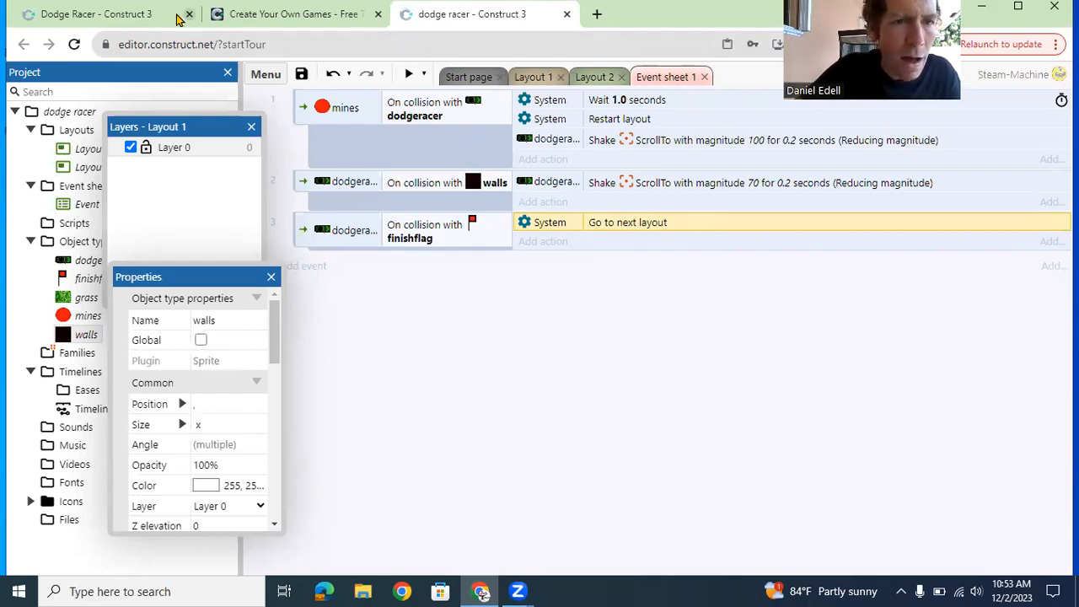
click(118, 15)
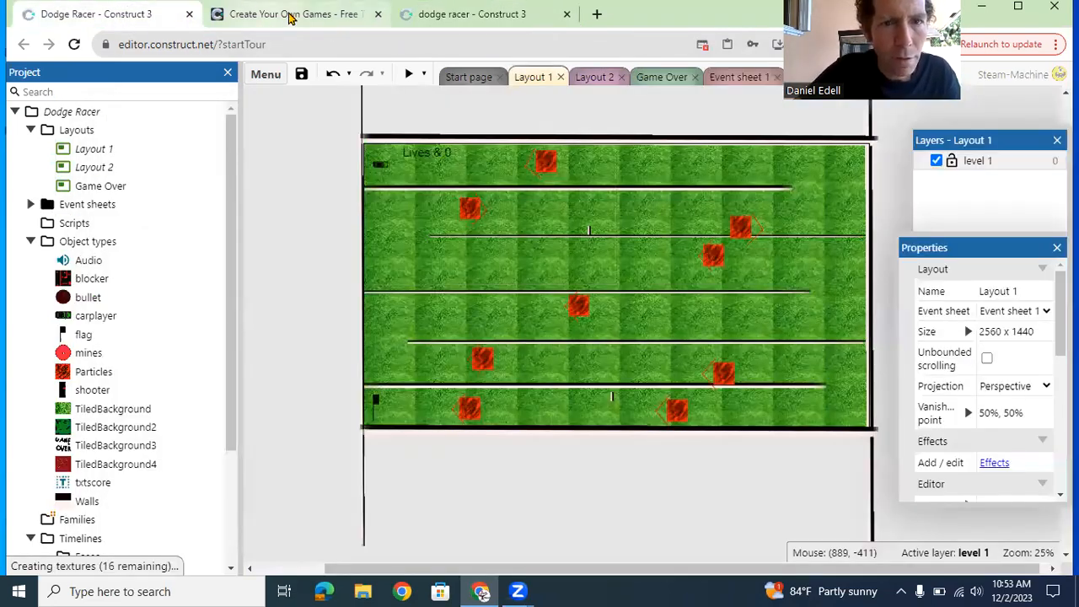
click(732, 79)
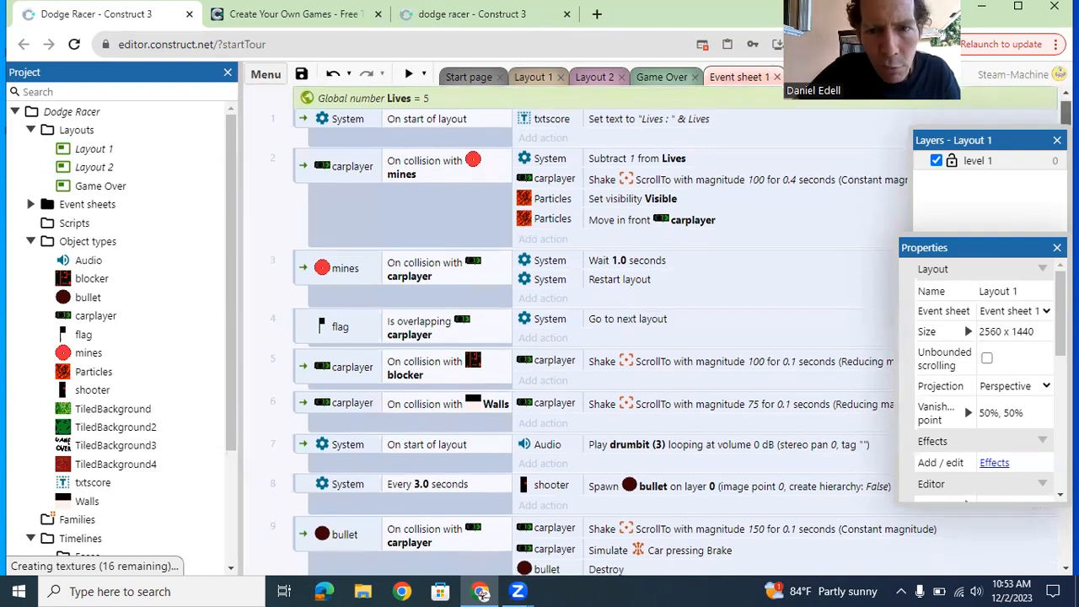
scroll(674, 337, down, 1)
scroll(657, 332, down, 2)
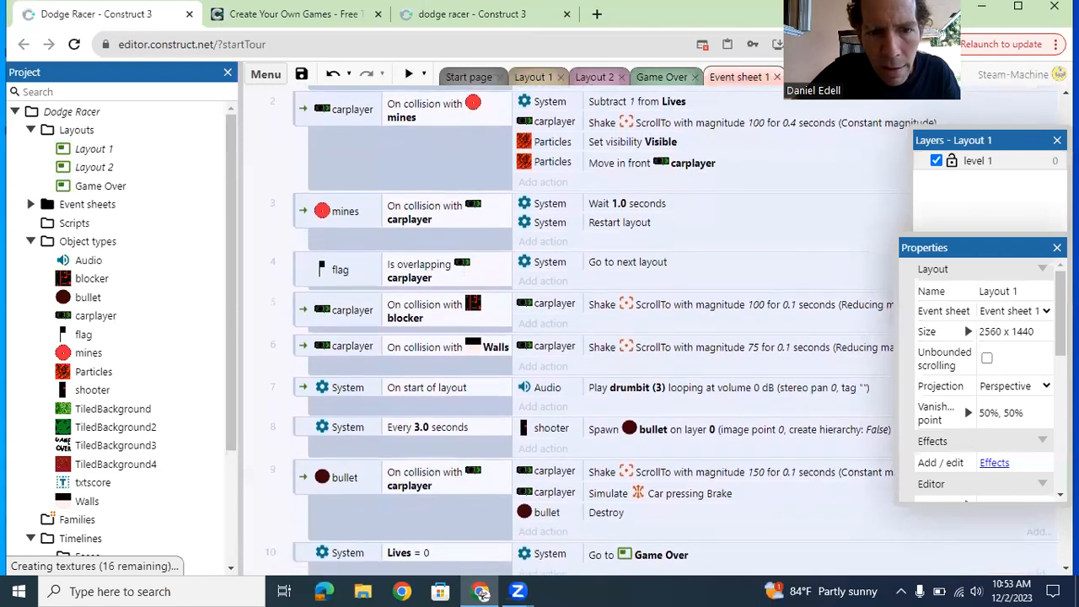
scroll(666, 320, down, 2)
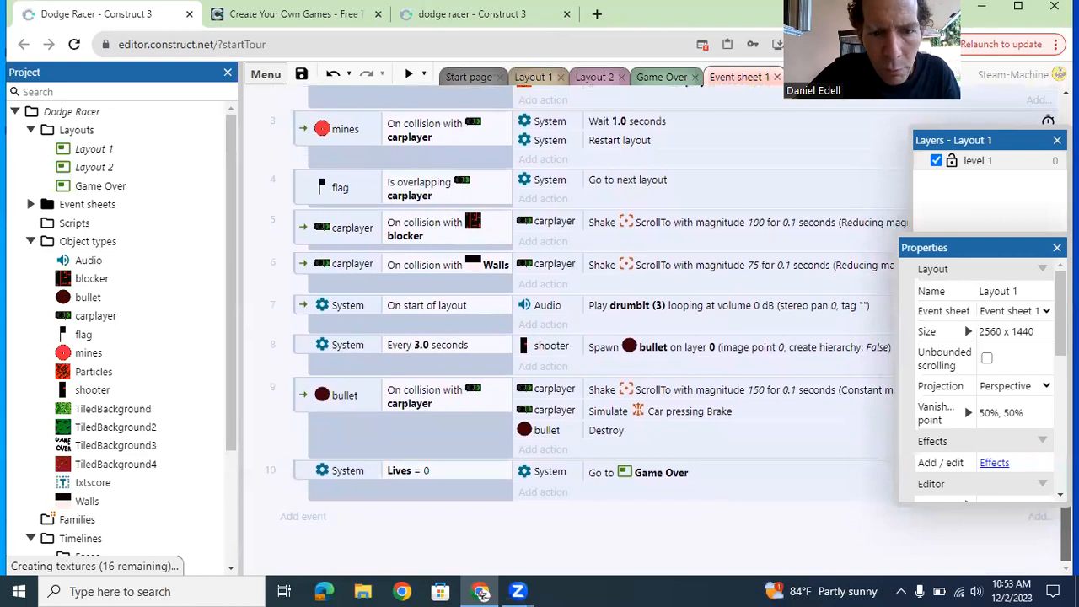
scroll(581, 329, up, 2)
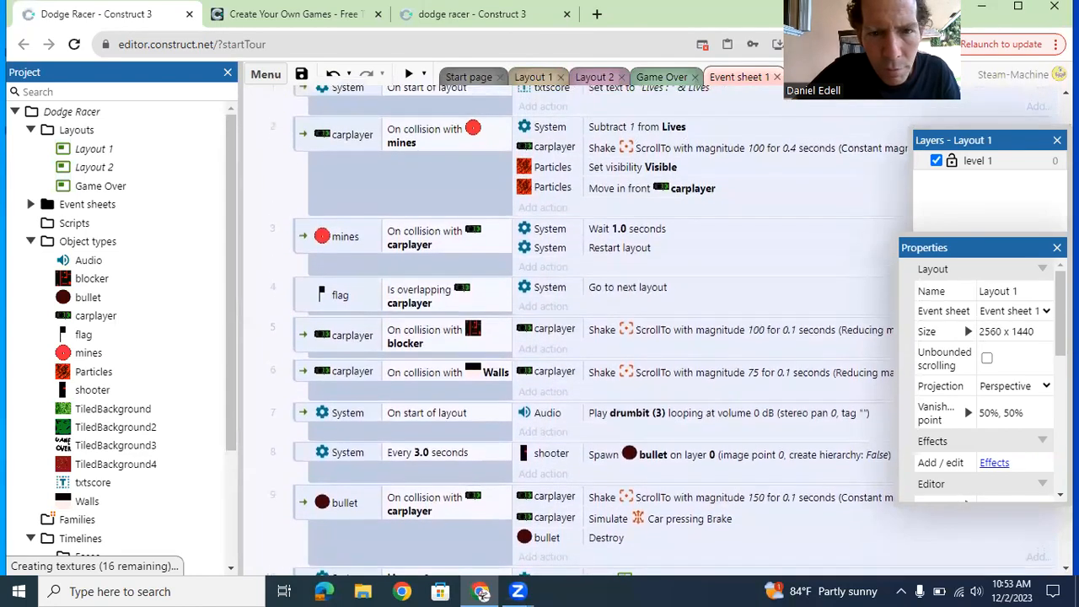
scroll(665, 329, up, 1)
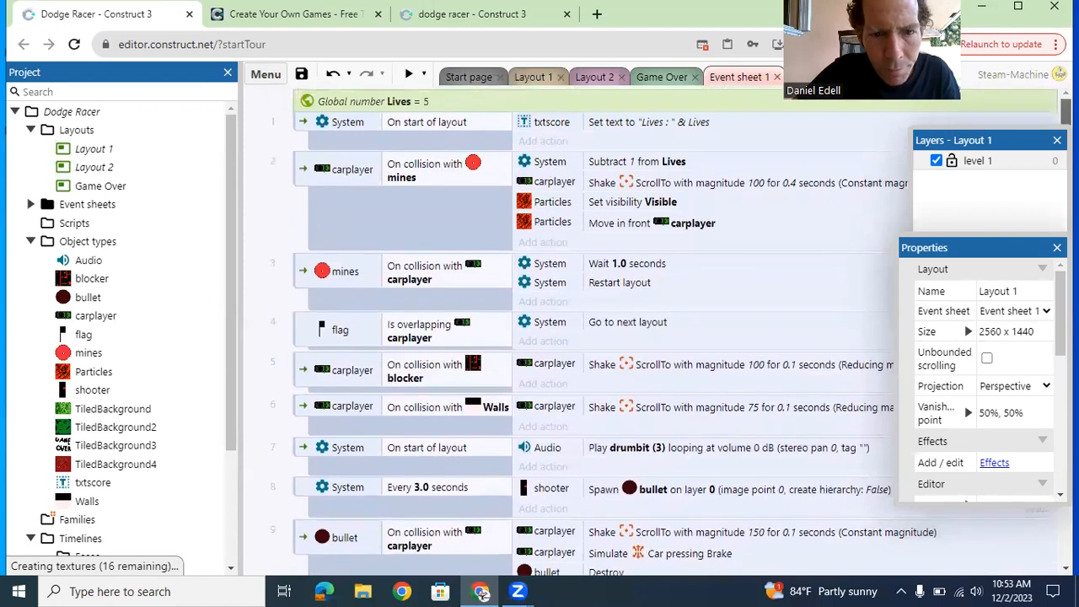
scroll(665, 329, down, 2)
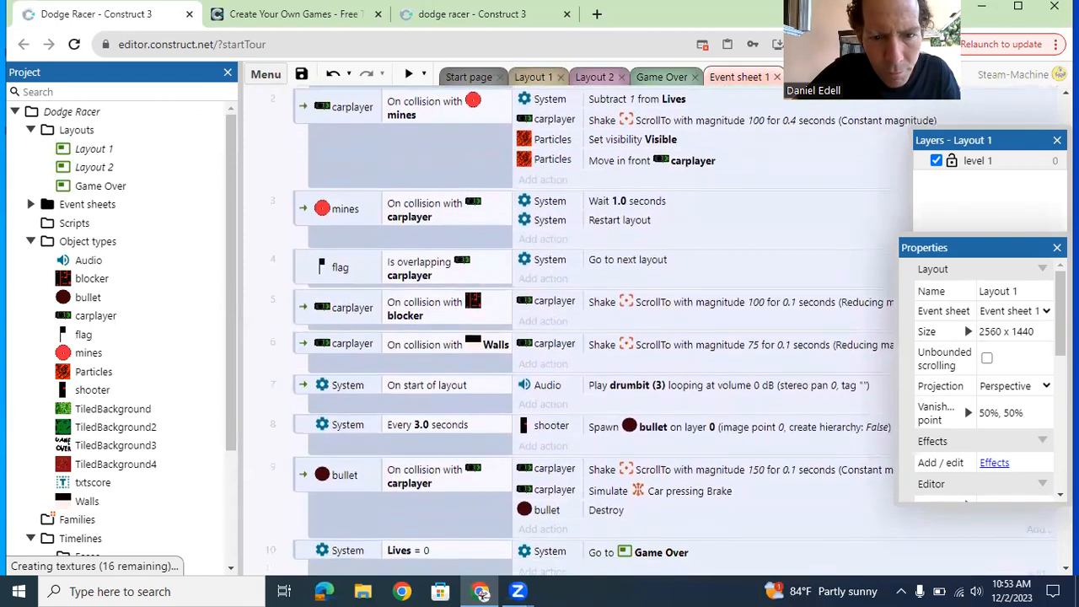
scroll(666, 328, down, 2)
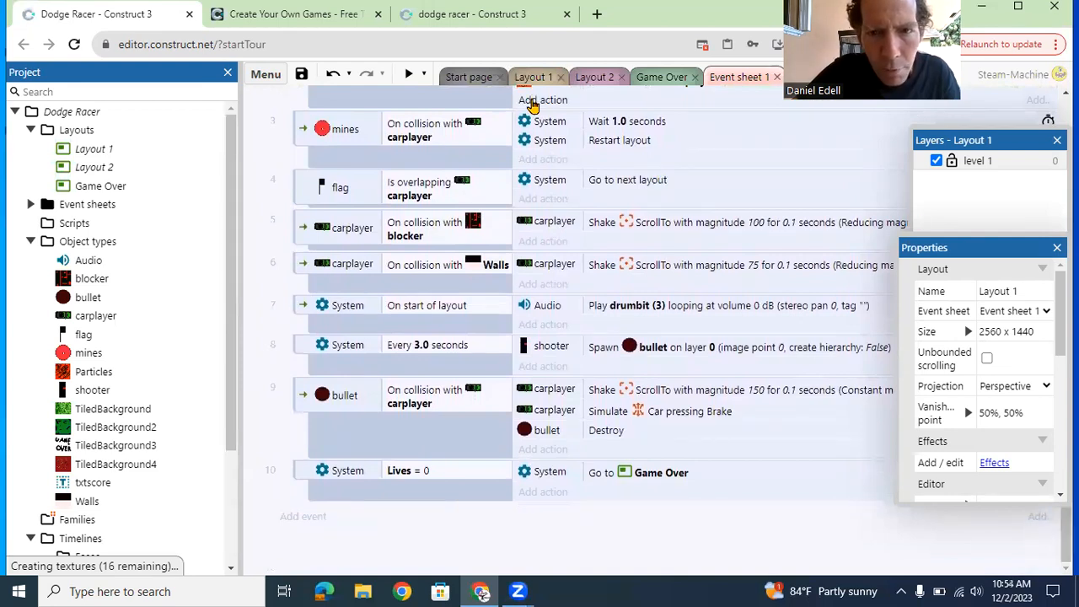
Locate the Particles objects on the finished project's Layout 1 and examine how its event sheet uses them in the mine collision event
click(533, 79)
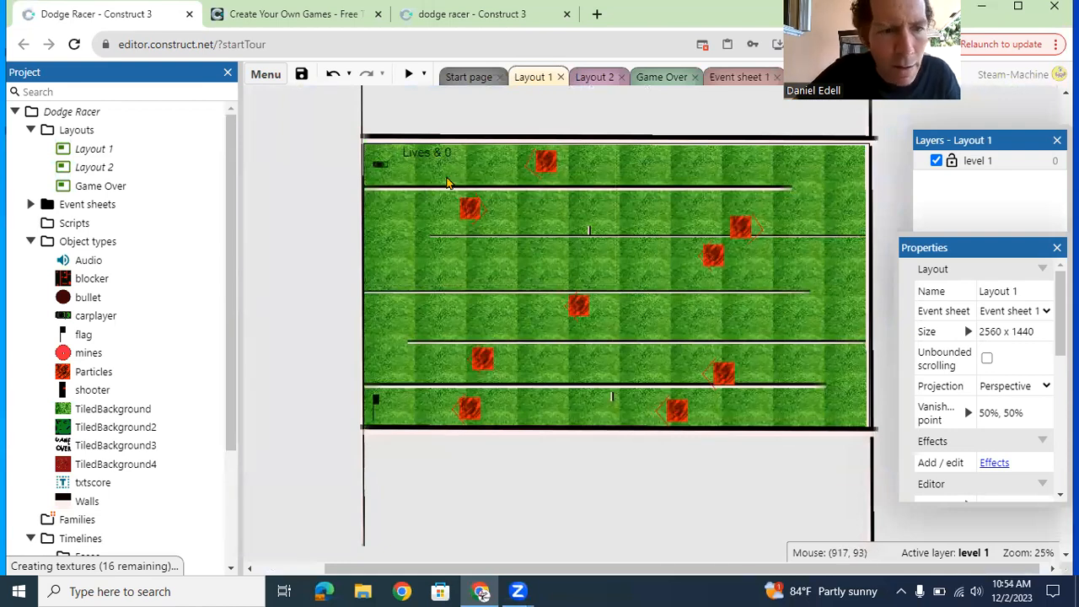
click(94, 376)
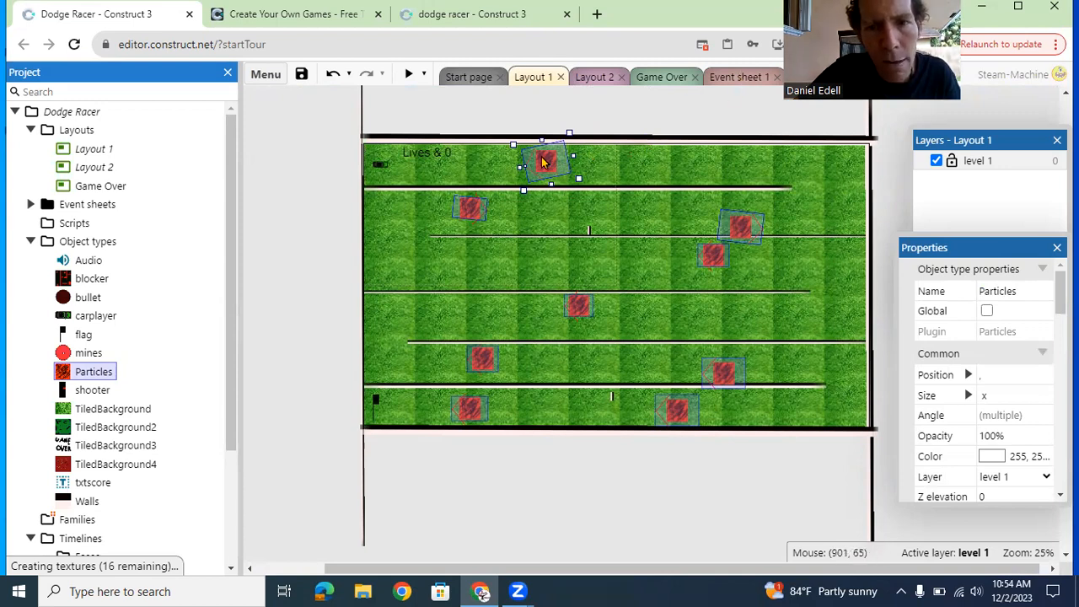
click(740, 78)
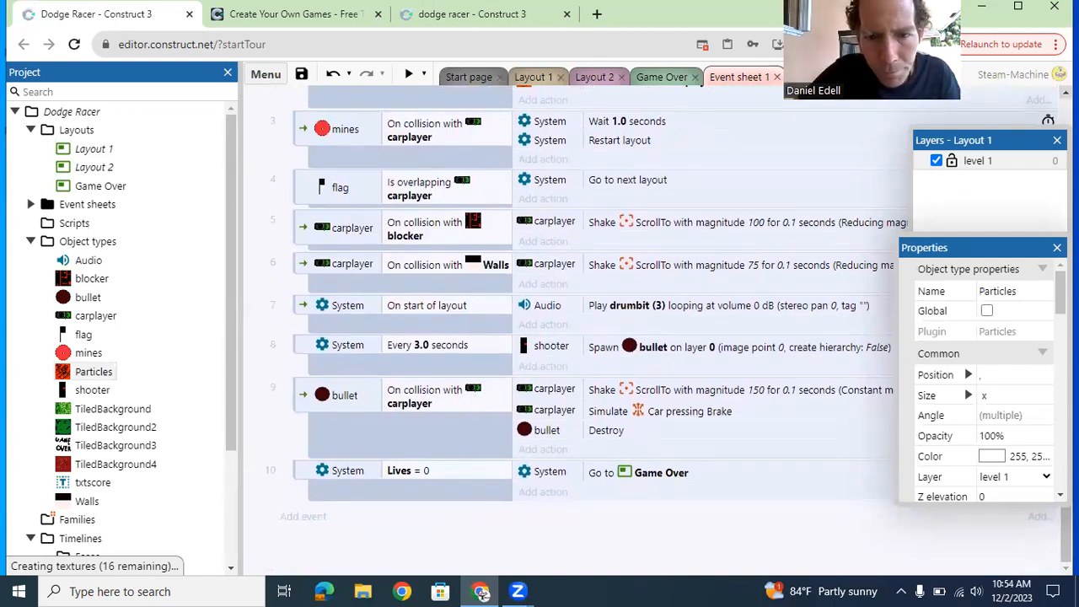
scroll(666, 320, up, 1)
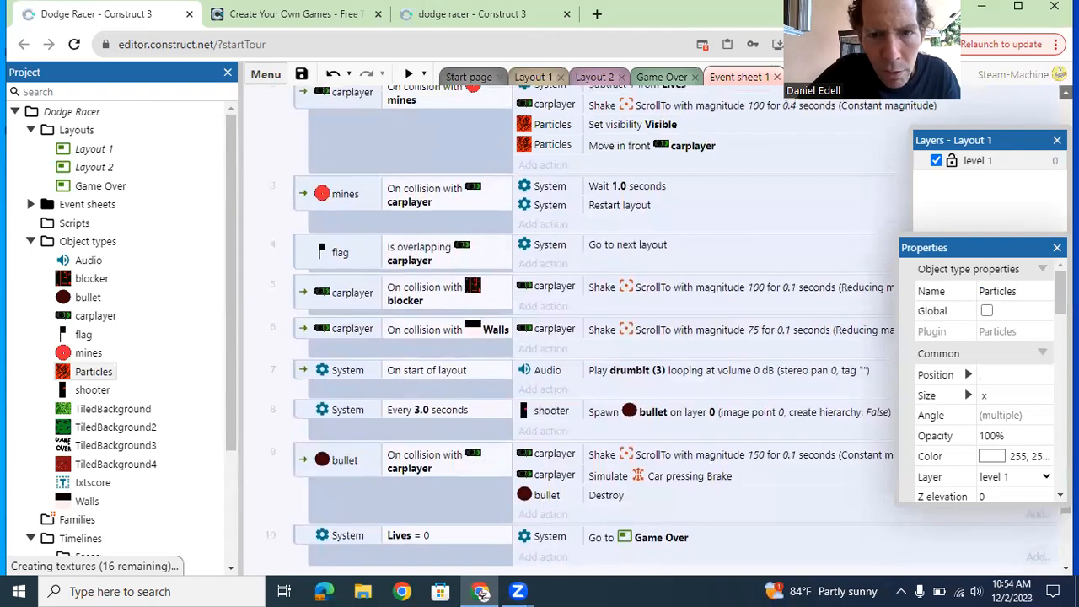
scroll(488, 177, up, 1)
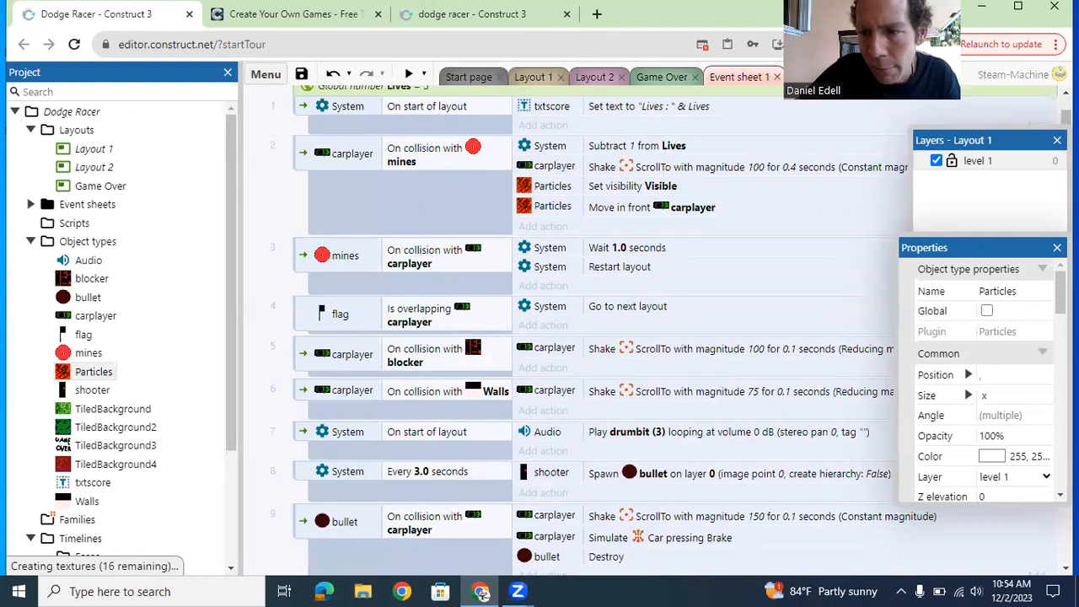
scroll(666, 321, down, 1)
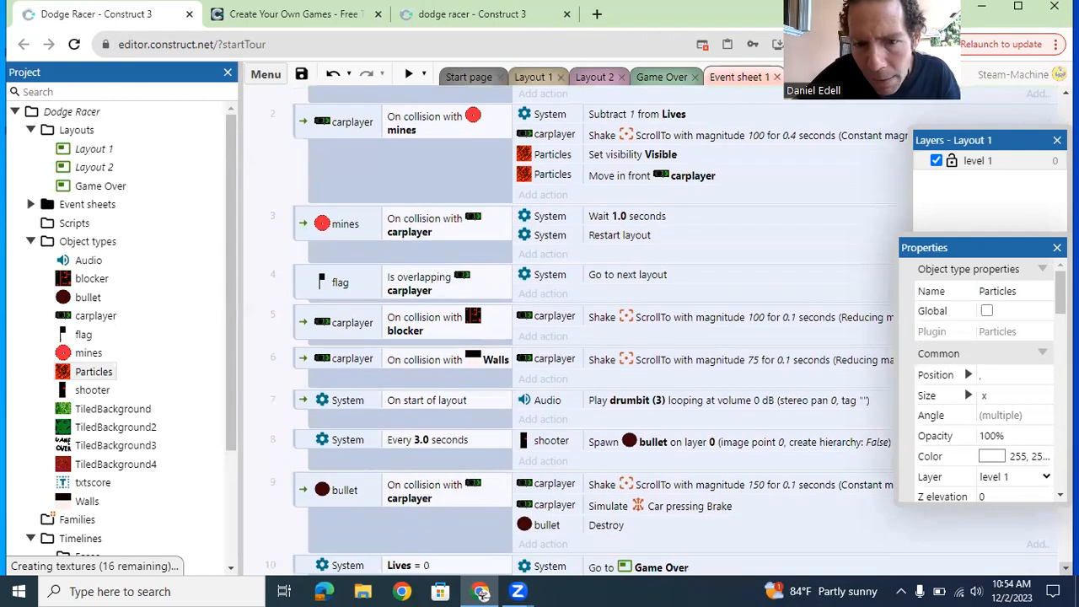
scroll(464, 379, down, 2)
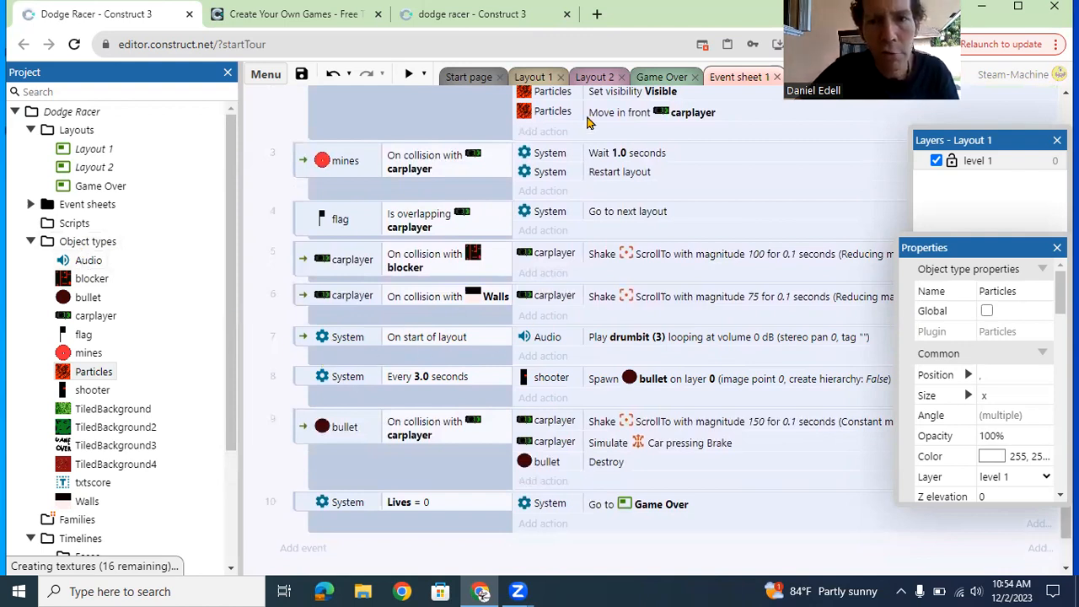
Return to the new dodge racer project and compare its Layout 1 with Layout 2
click(335, 15)
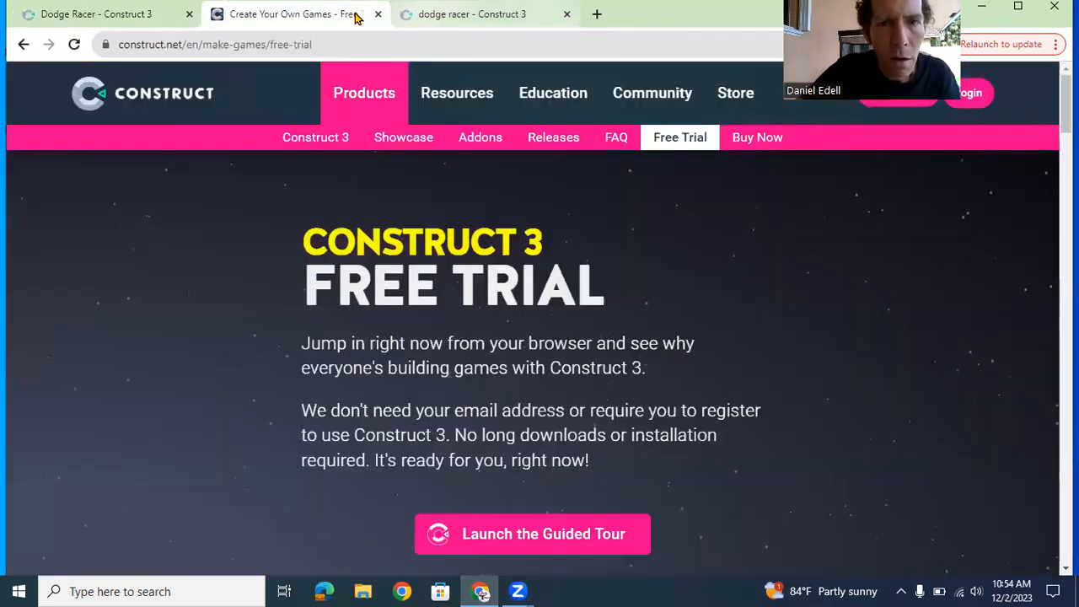
key(ctrl+Tab)
click(523, 82)
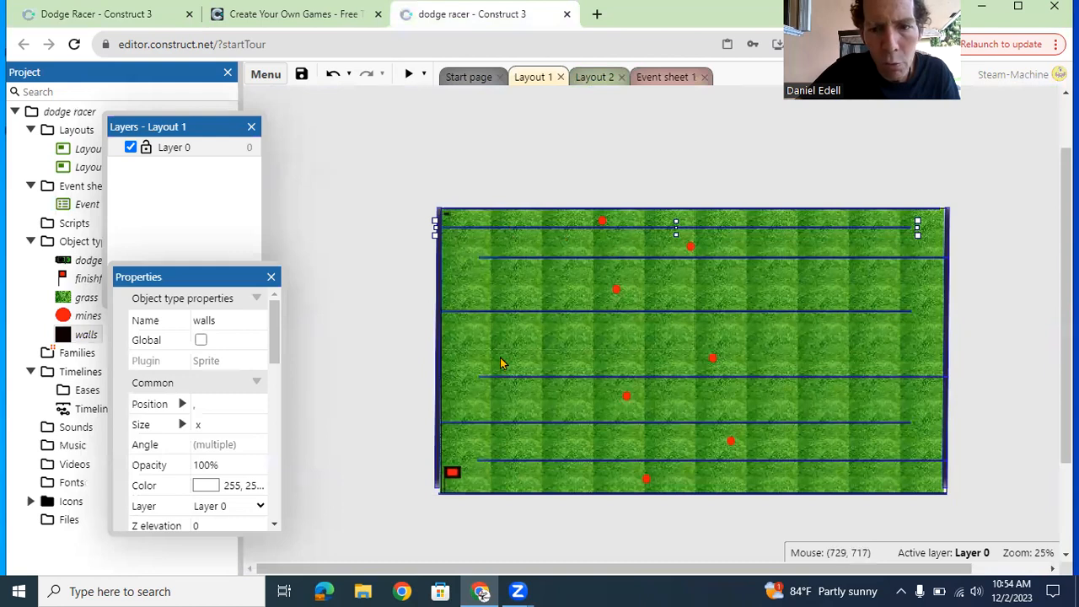
click(593, 77)
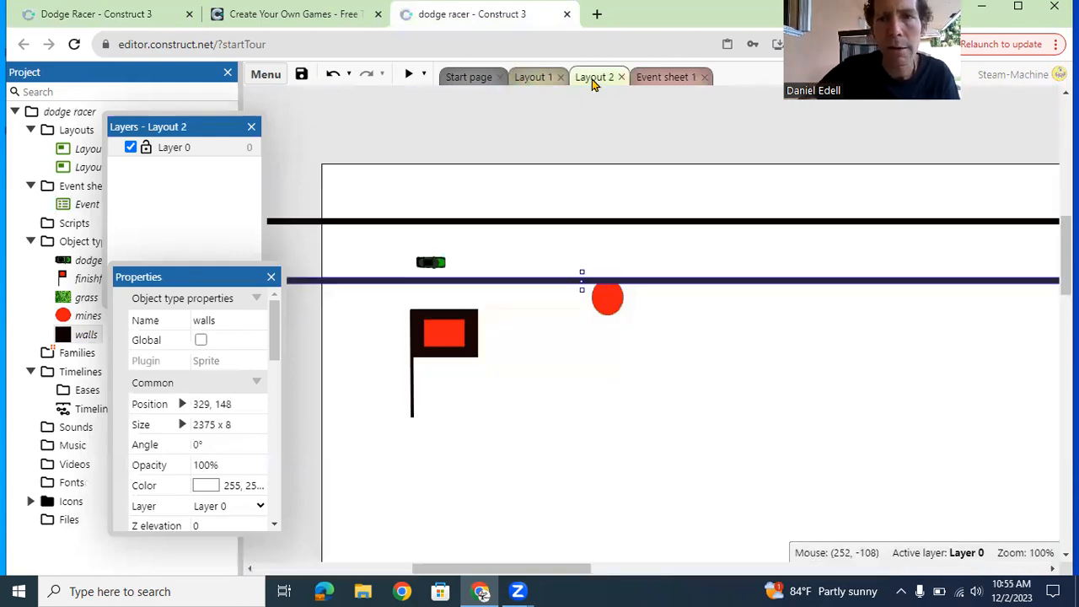
click(538, 76)
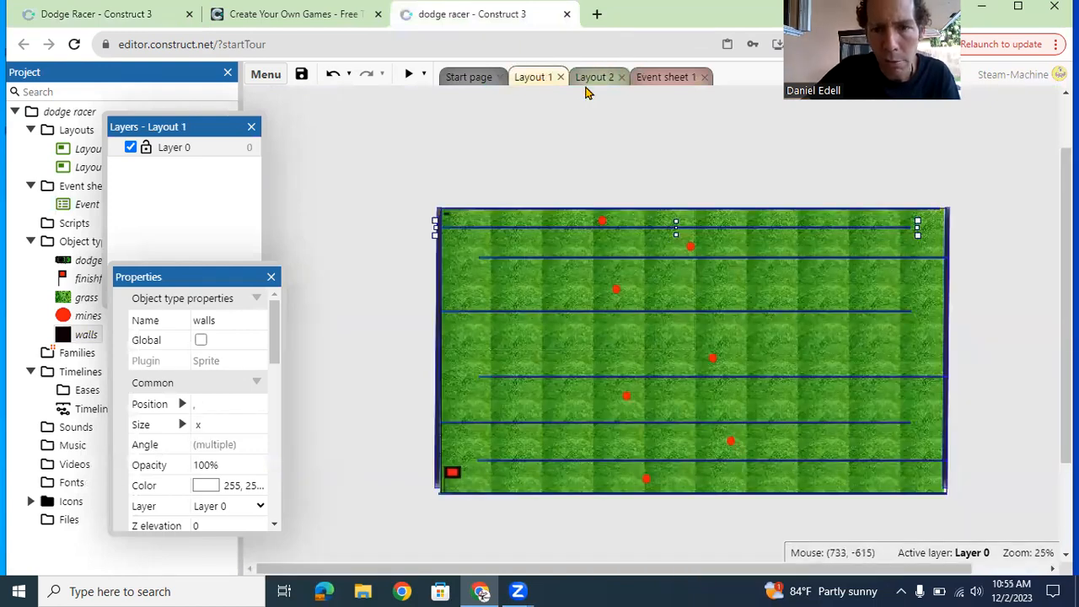